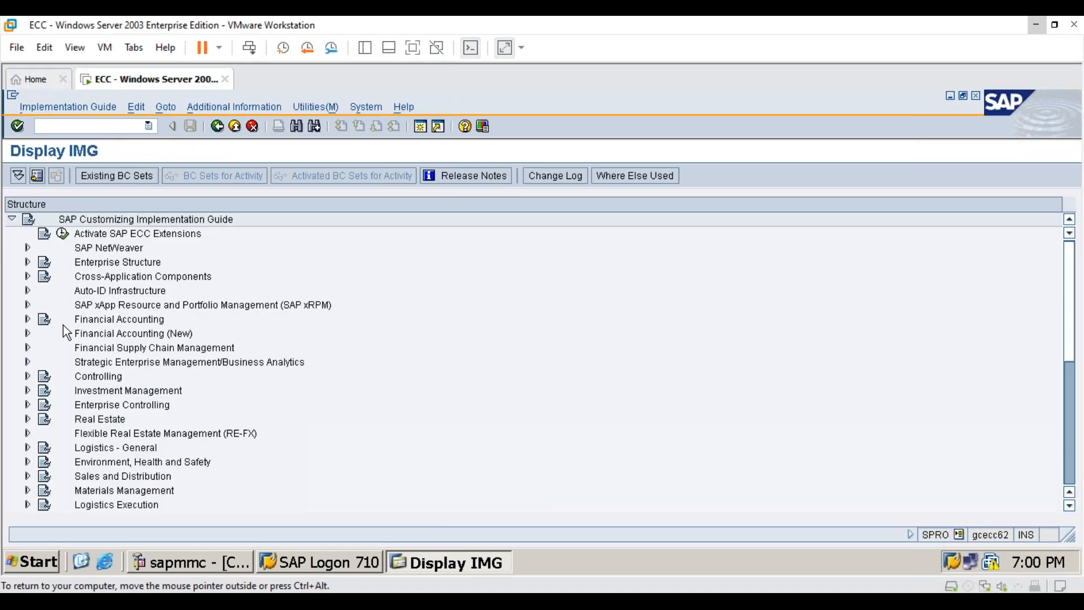
- Open the Define Financial Statement Versions activity under Financial Accounting, Business Transactions, Closing, Document in the implementation guide
click(28, 319)
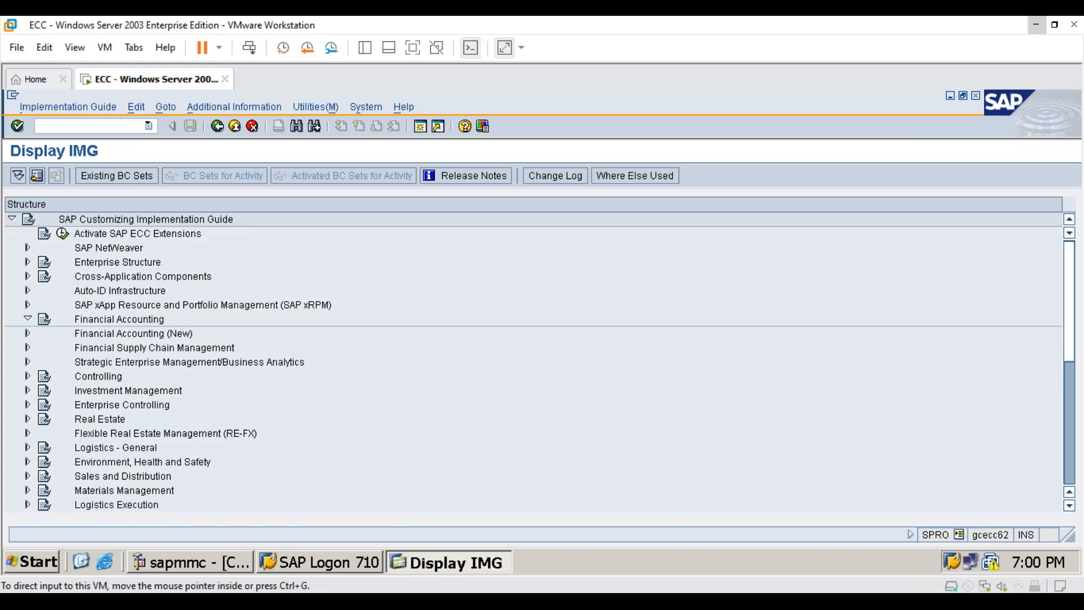
click(44, 347)
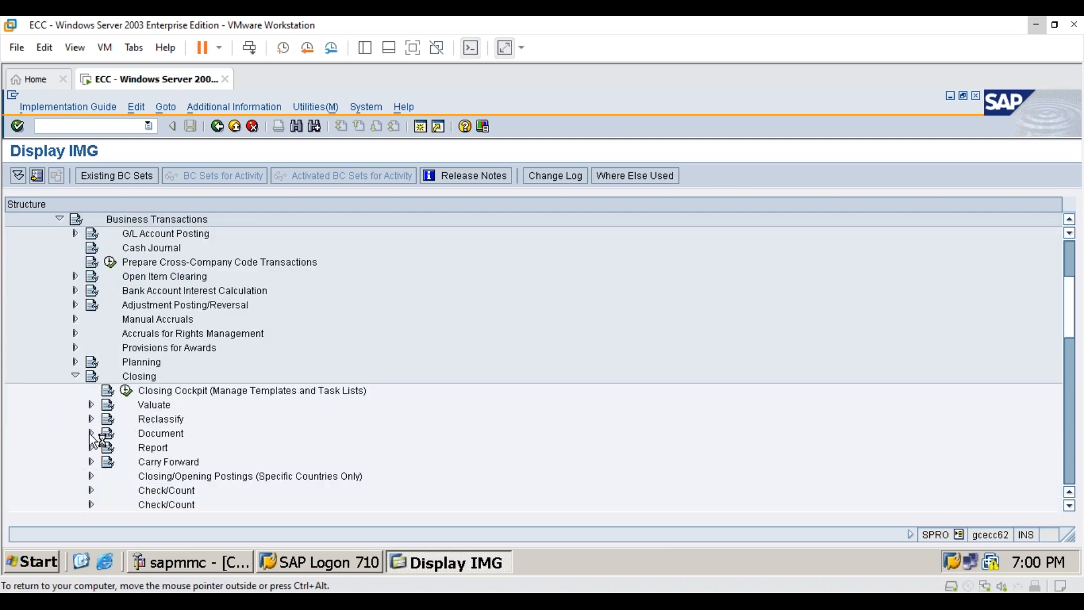
click(91, 434)
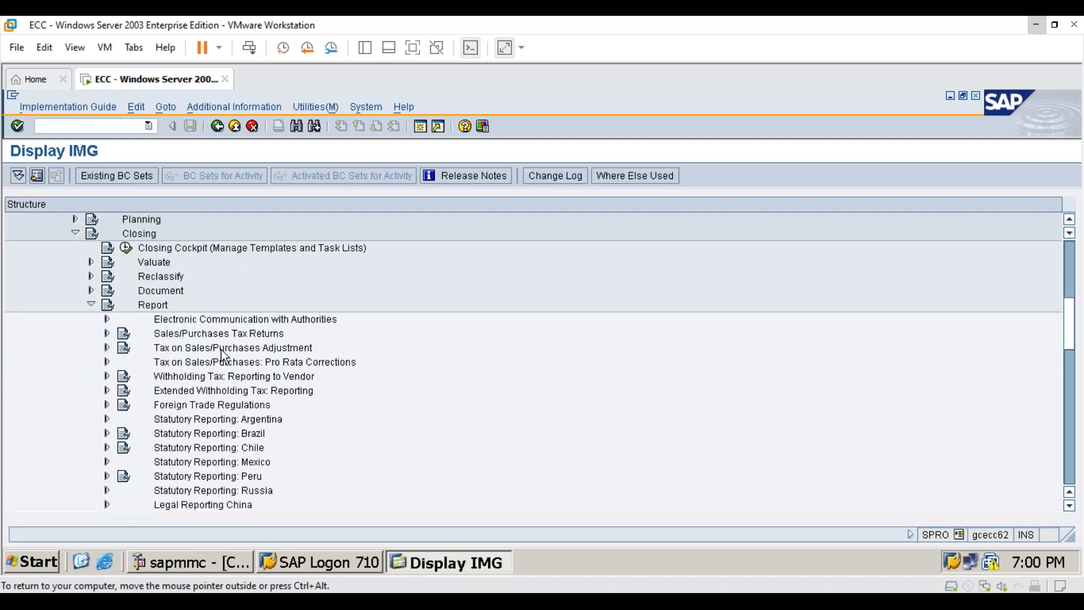
click(92, 305)
click(91, 291)
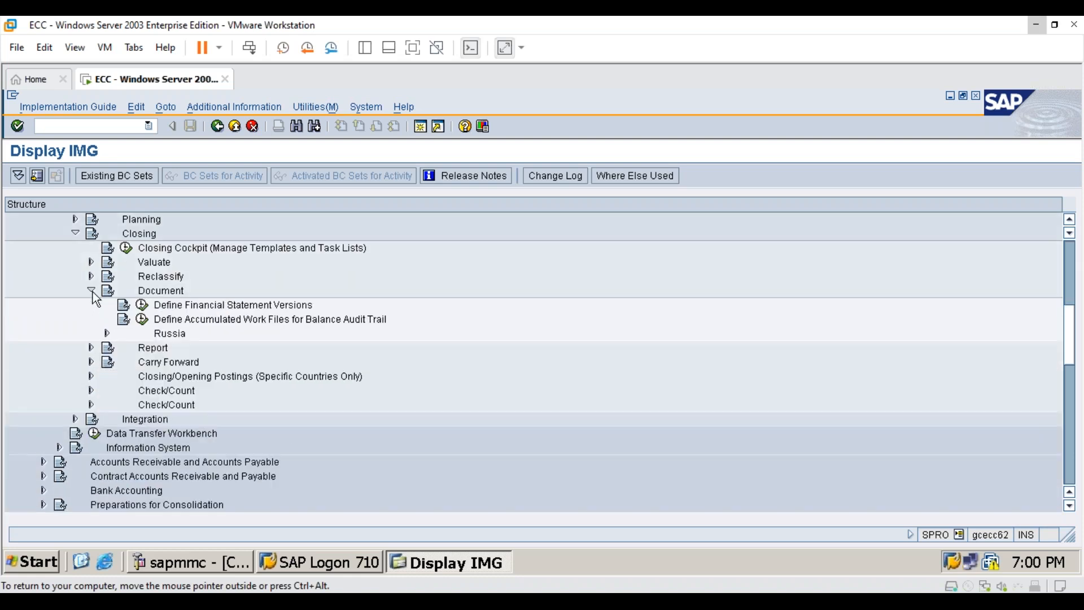
click(182, 305)
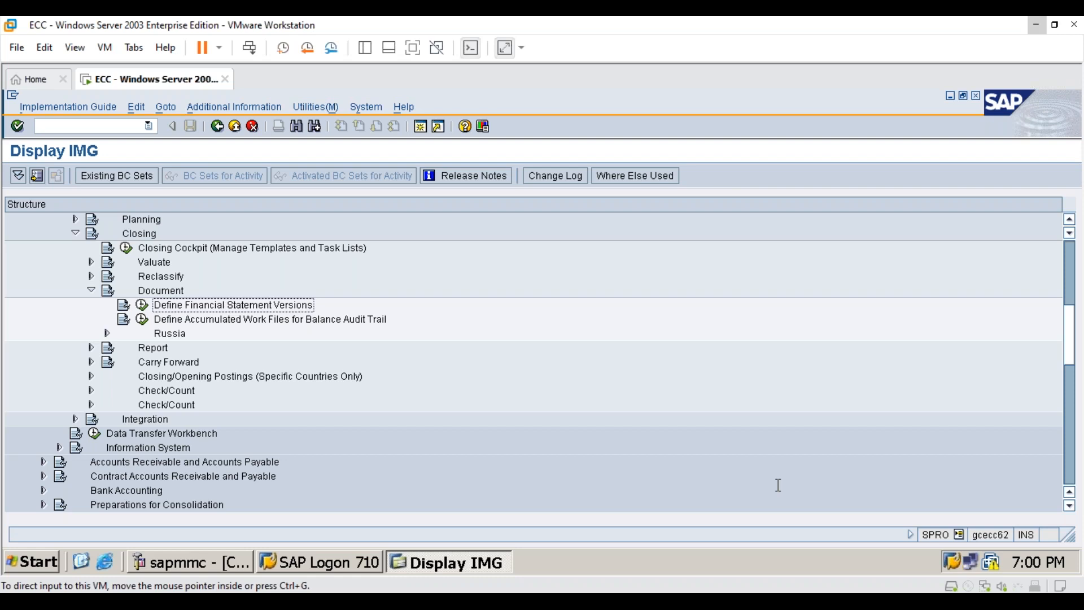
click(142, 304)
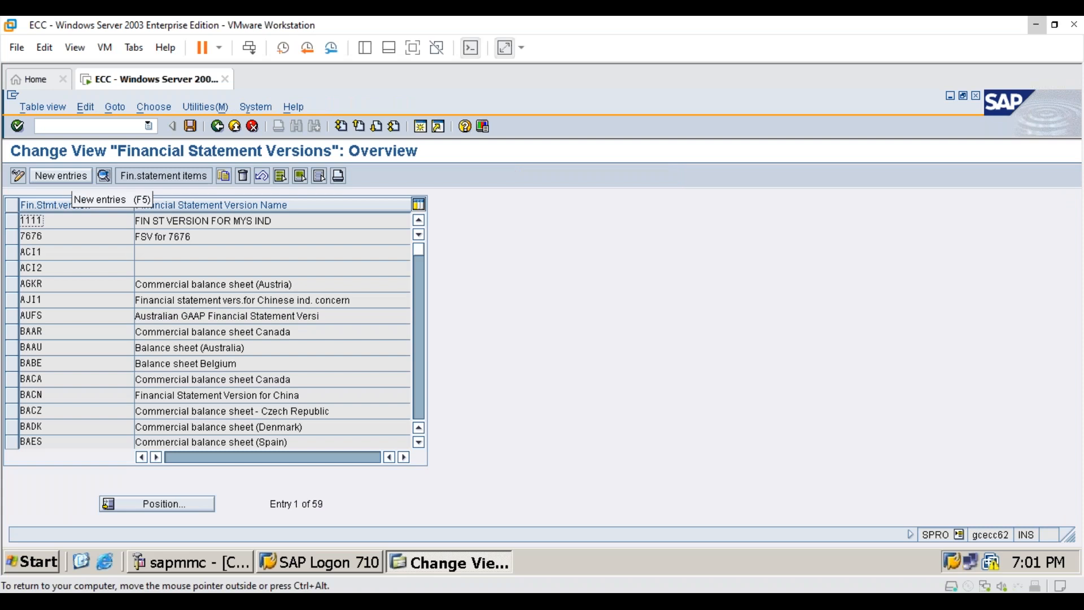
- Create a new financial statement version 7676 named "Financial statement for 7676"
click(73, 175)
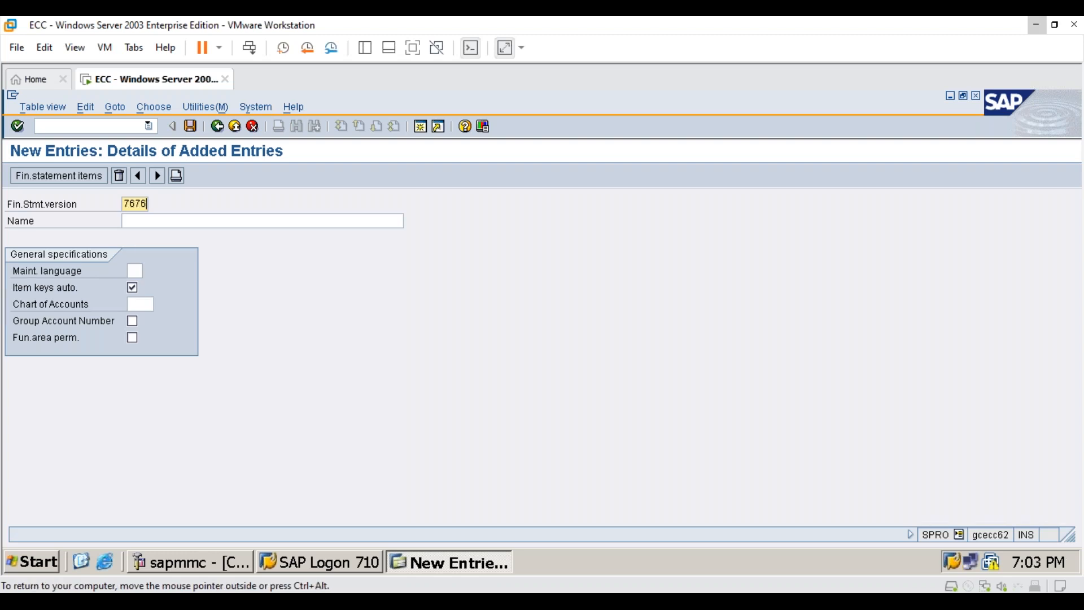
key(Tab)
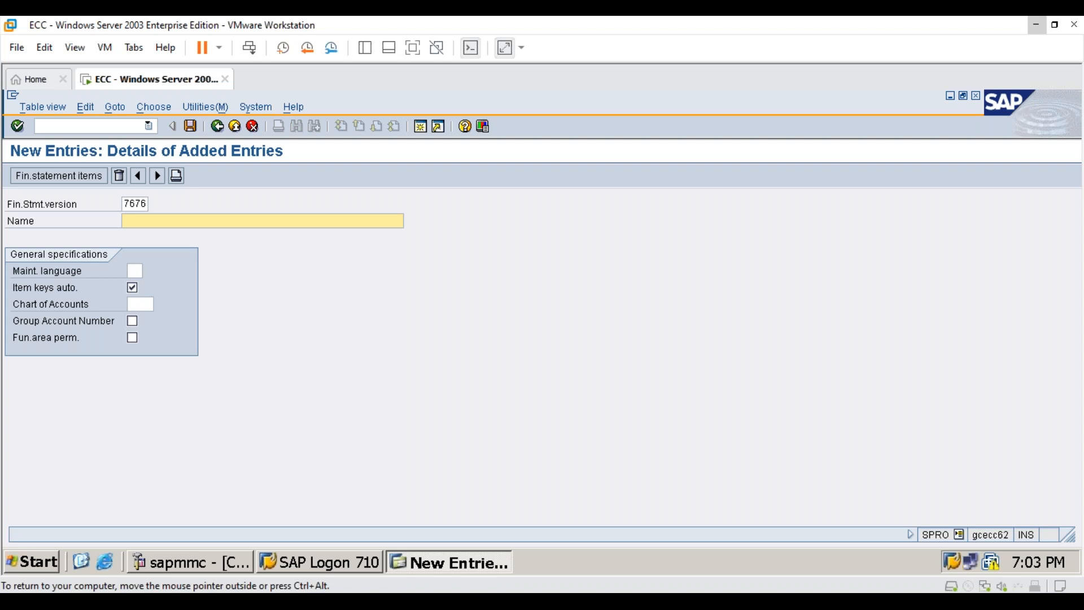
text(Fi)
key(alt+Tab)
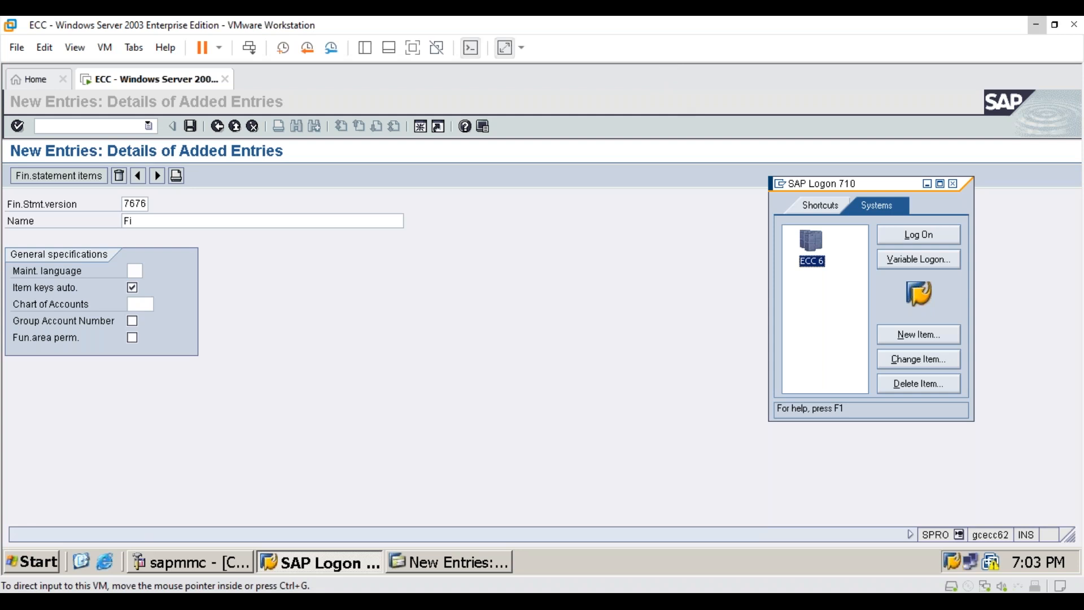
click(295, 220)
text(nanc)
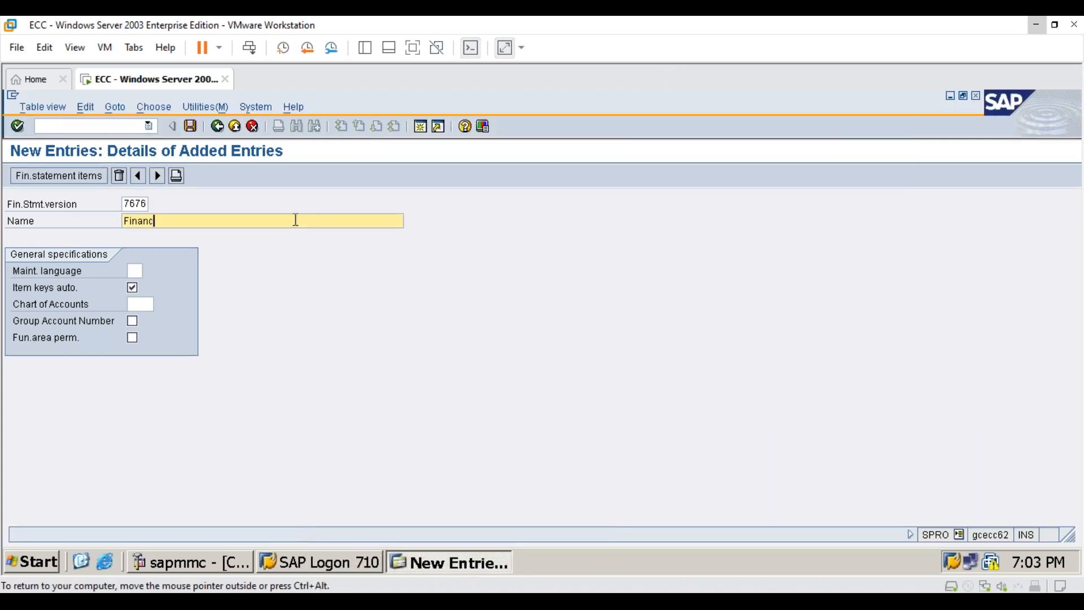
text(ial statement for 7676)
key(alt+Tab)
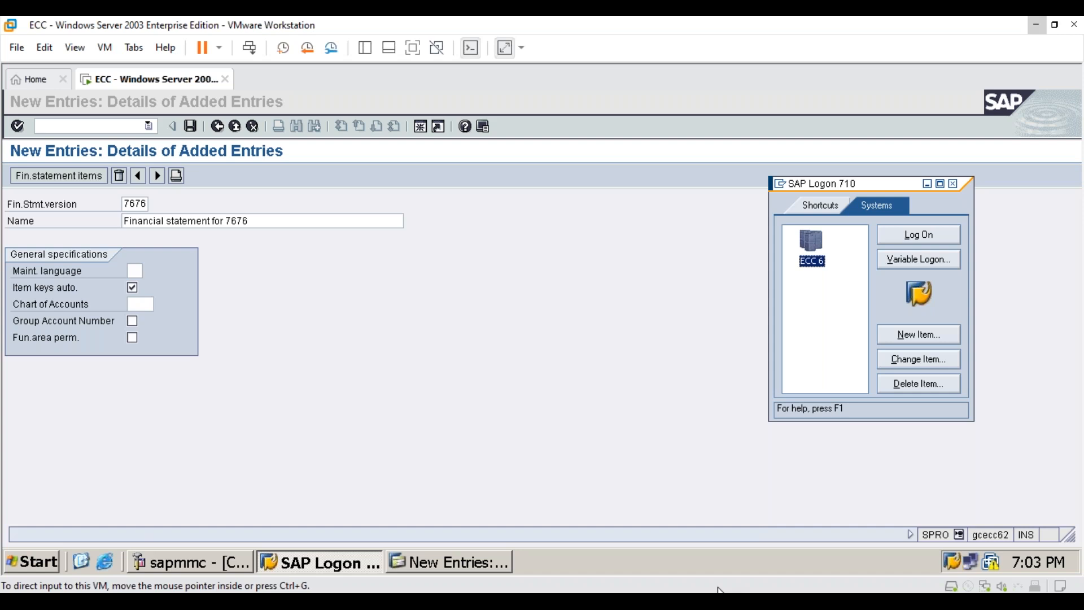
- Set the version's maintenance language to EN and its chart of accounts to 7676
click(134, 271)
text(EN)
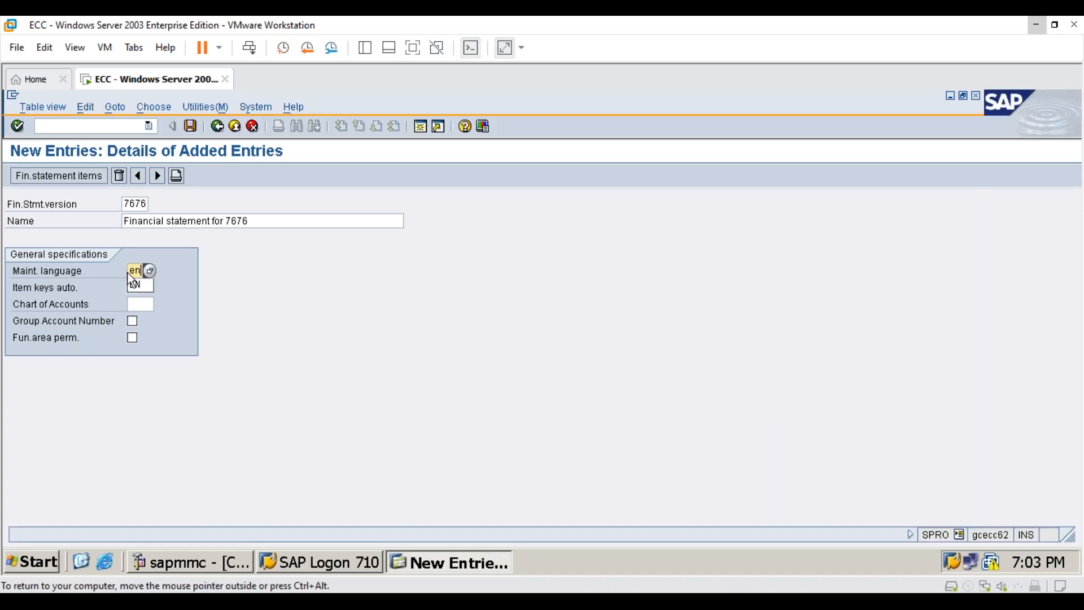
key(Return)
click(135, 303)
text(7676)
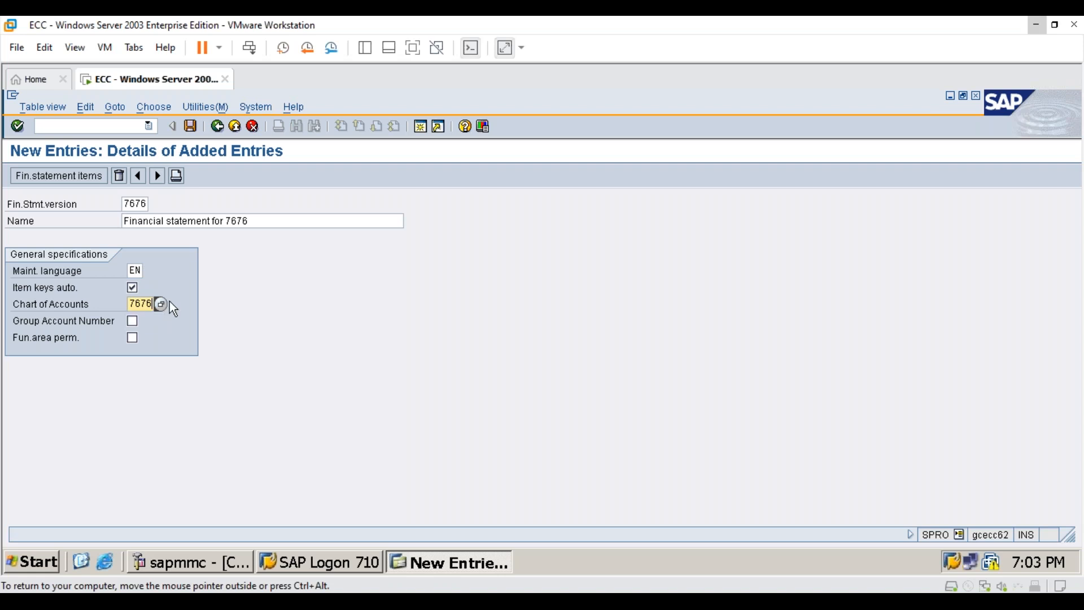
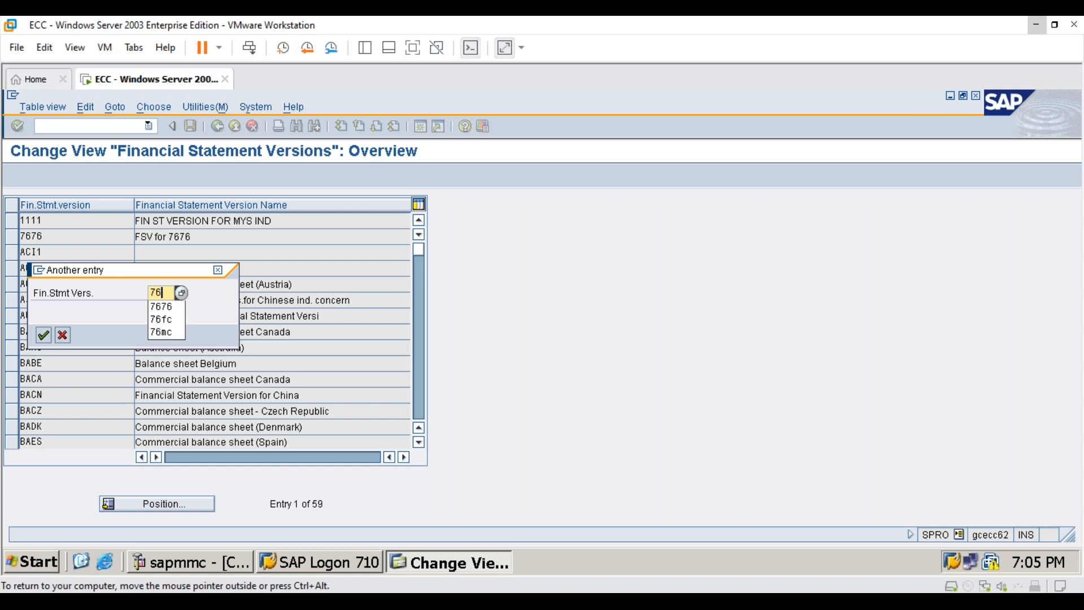
- Turn off automatic item keys for financial statement version 7676 and save the change in the 7676sh config customizing request
key(Return)
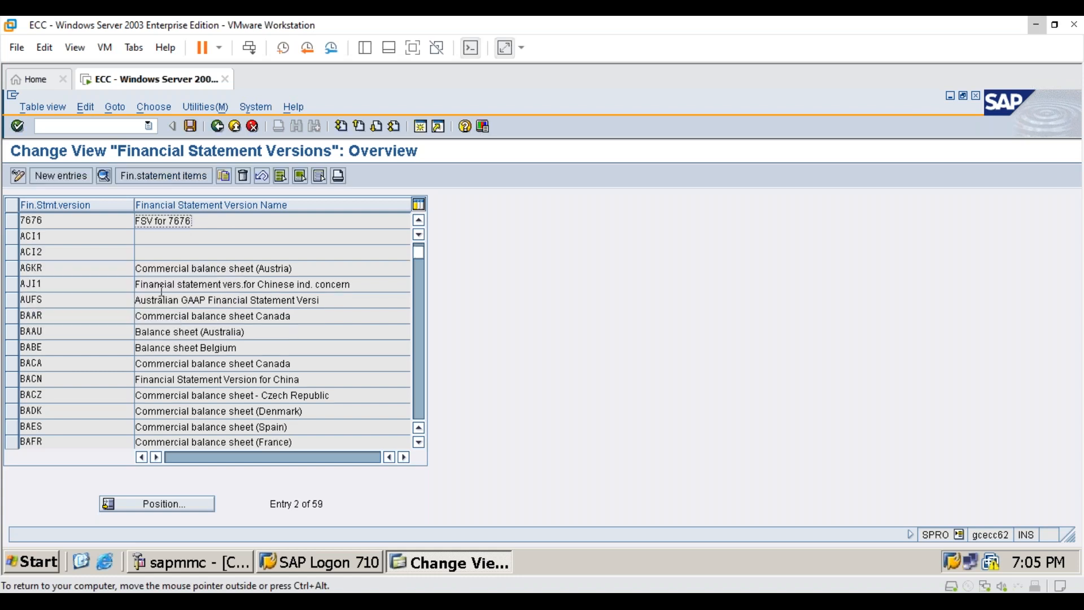
double_click(163, 219)
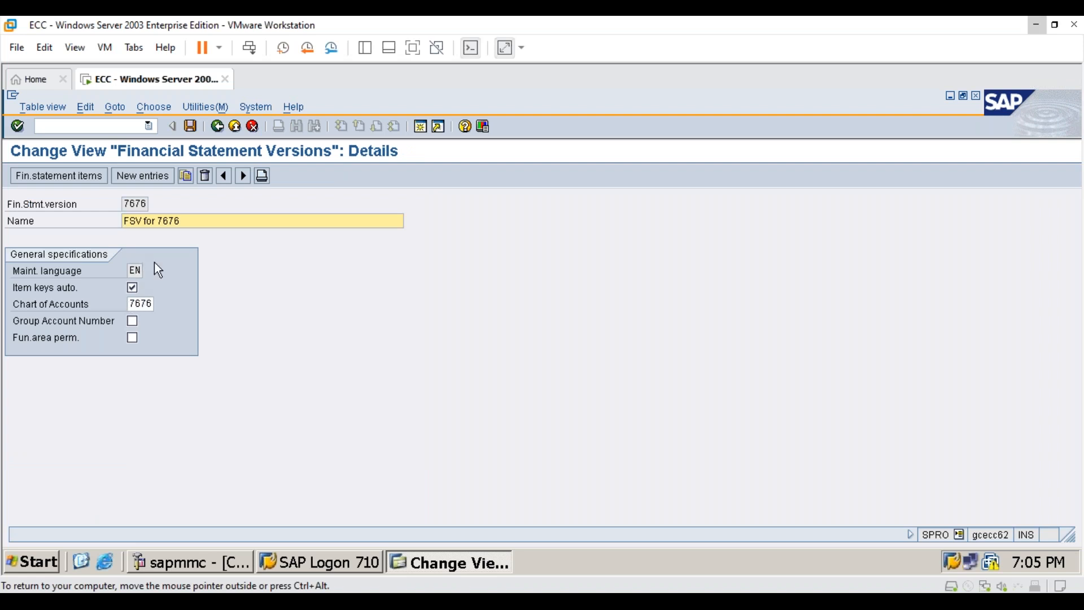
click(137, 289)
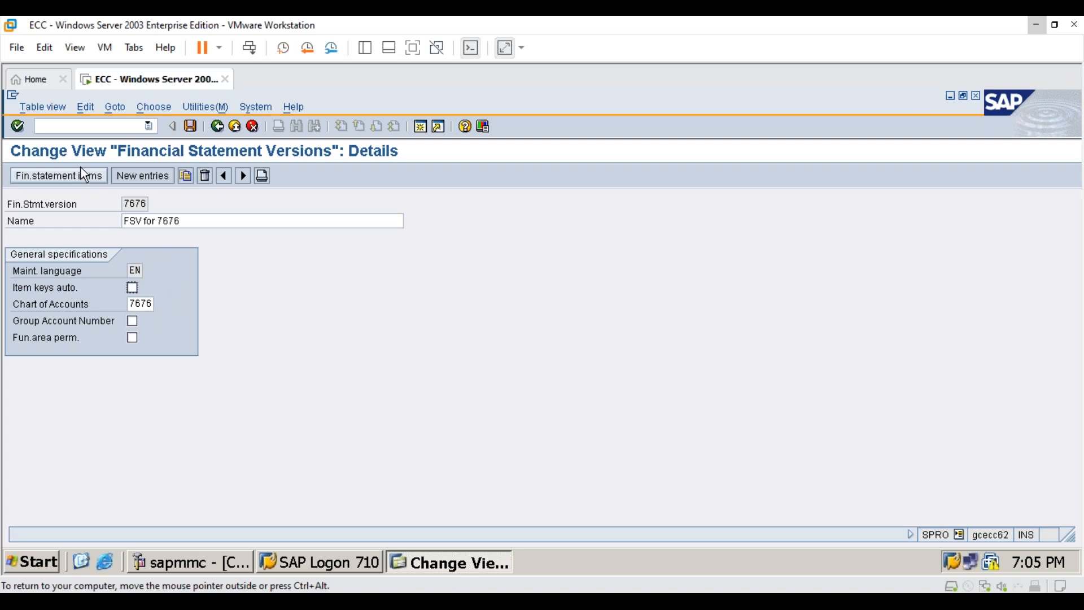
click(190, 126)
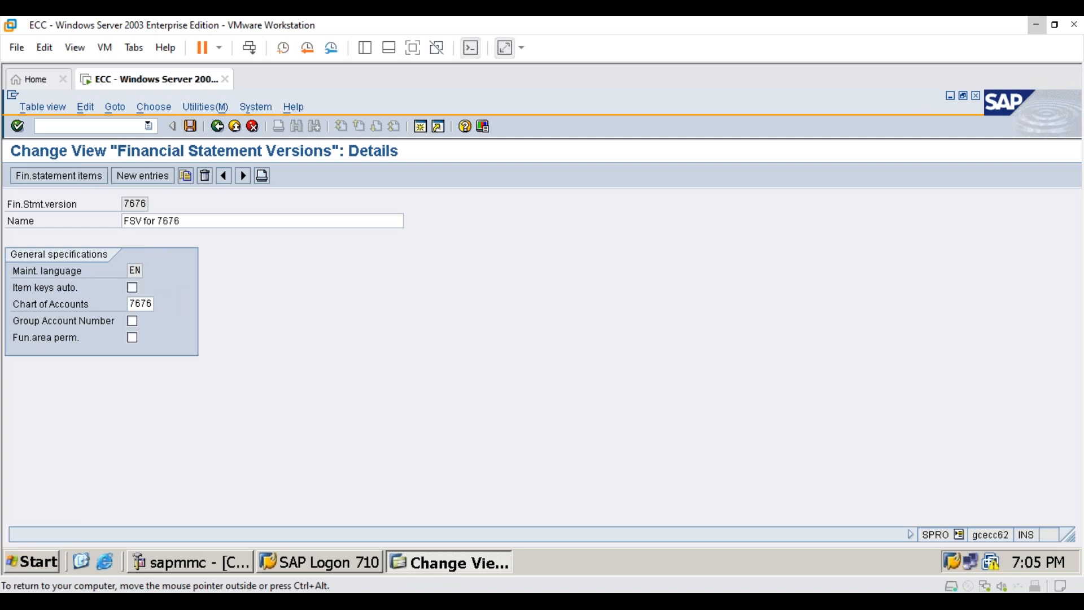
click(49, 336)
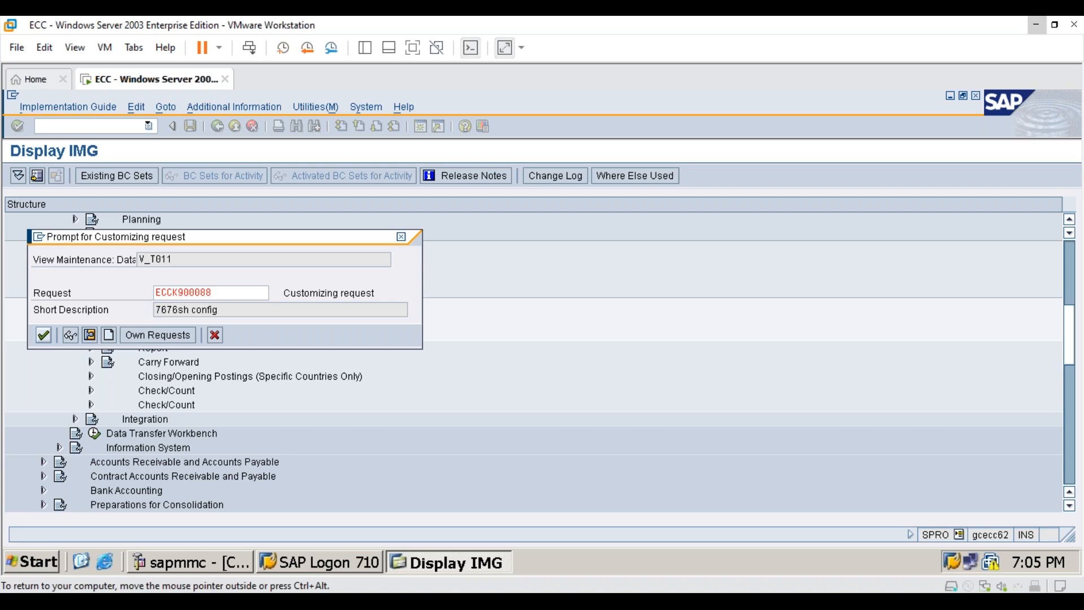
key(Return)
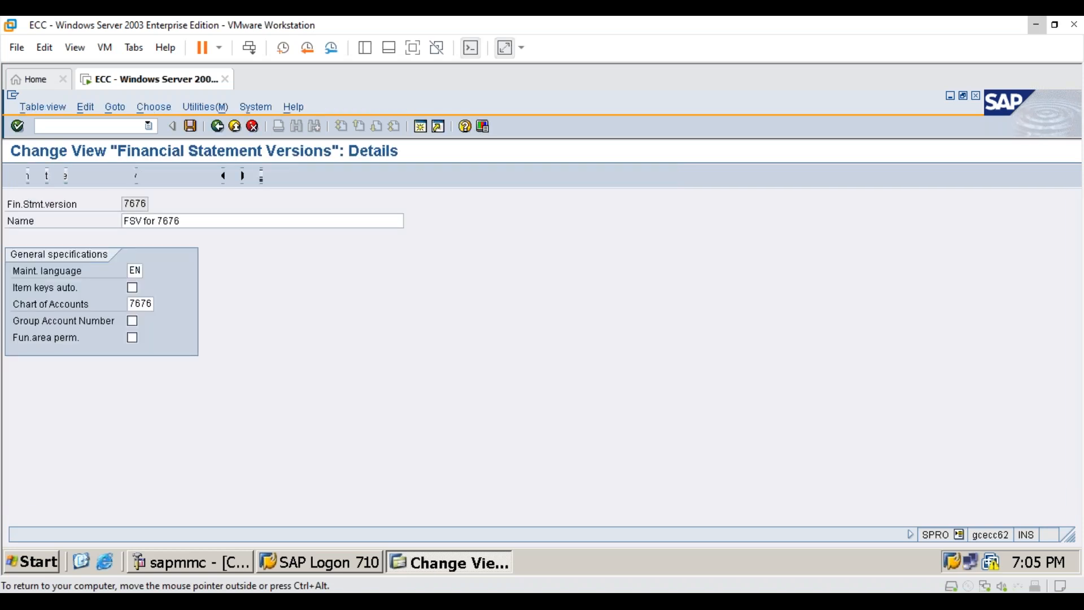
- Open the financial statement items of version 7676 and enter a new top-level item BS named "Balance Sheet"
click(81, 177)
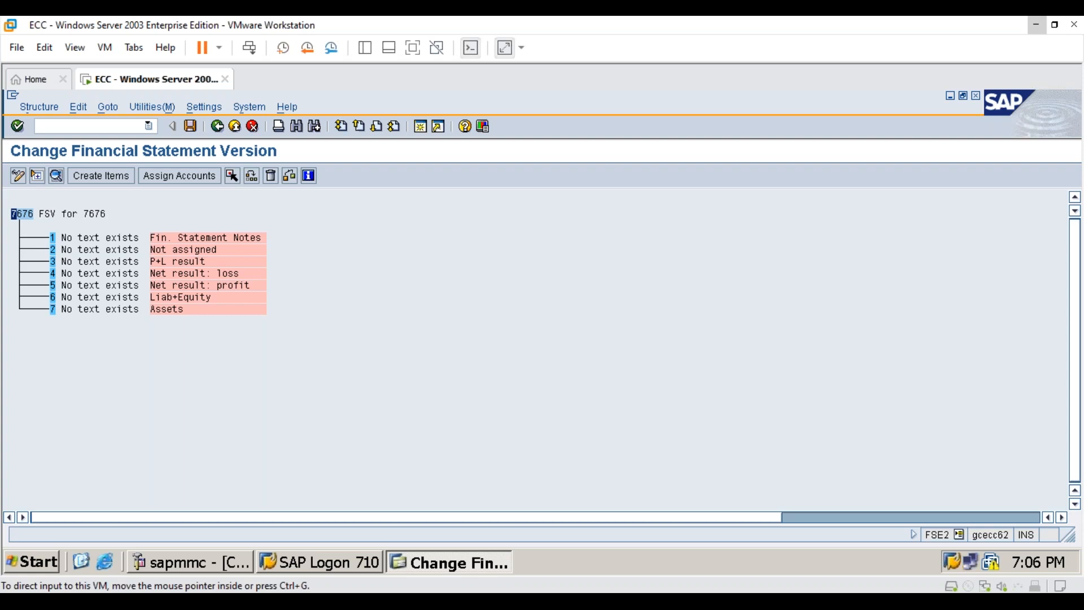
click(101, 176)
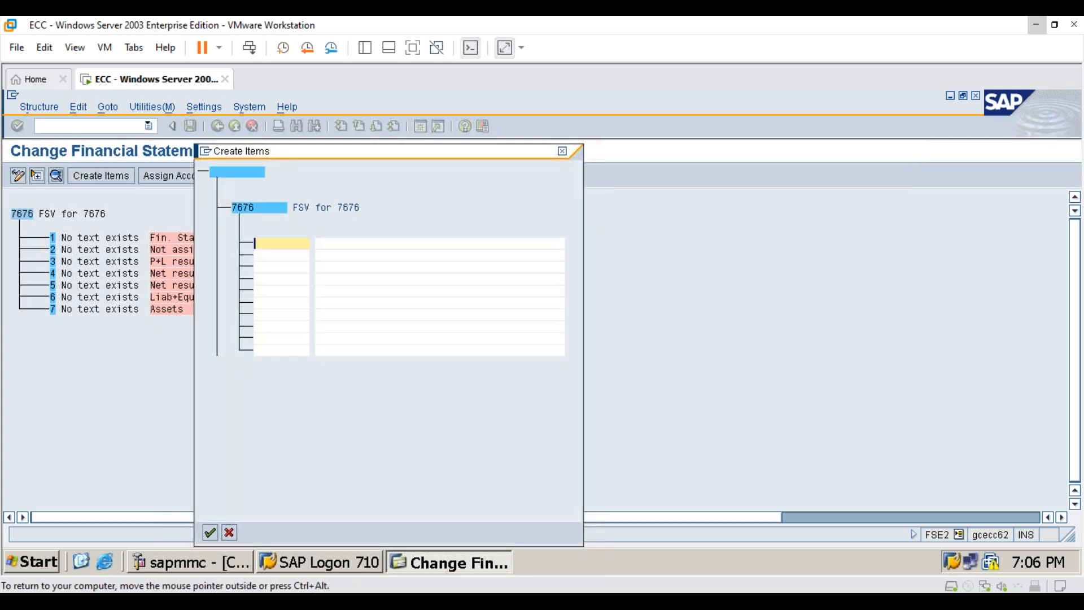
text(BS)
key(Tab)
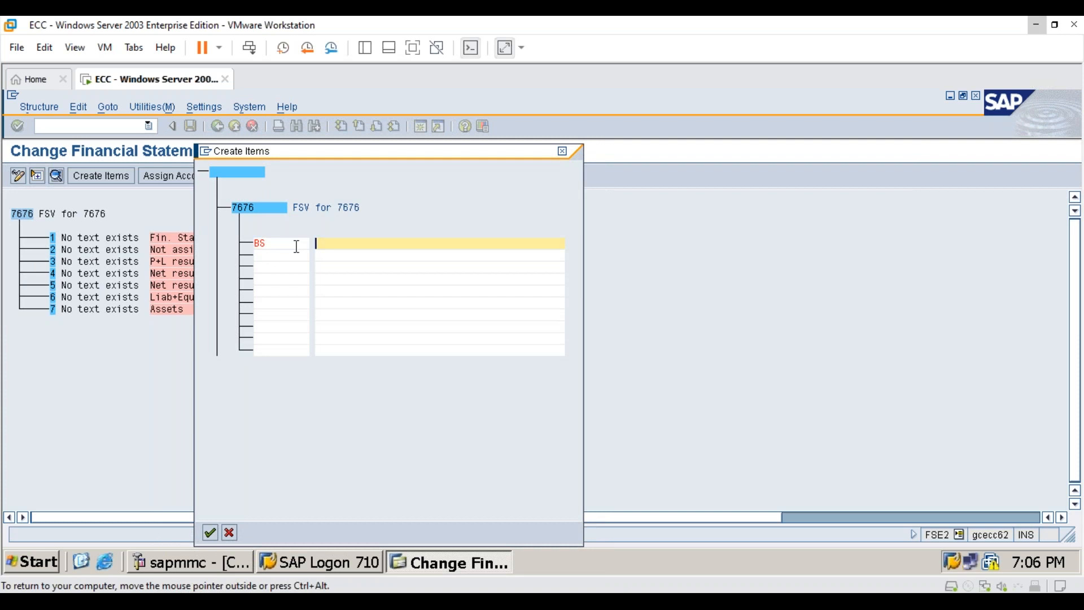
text(Balan)
key(alt+Tab)
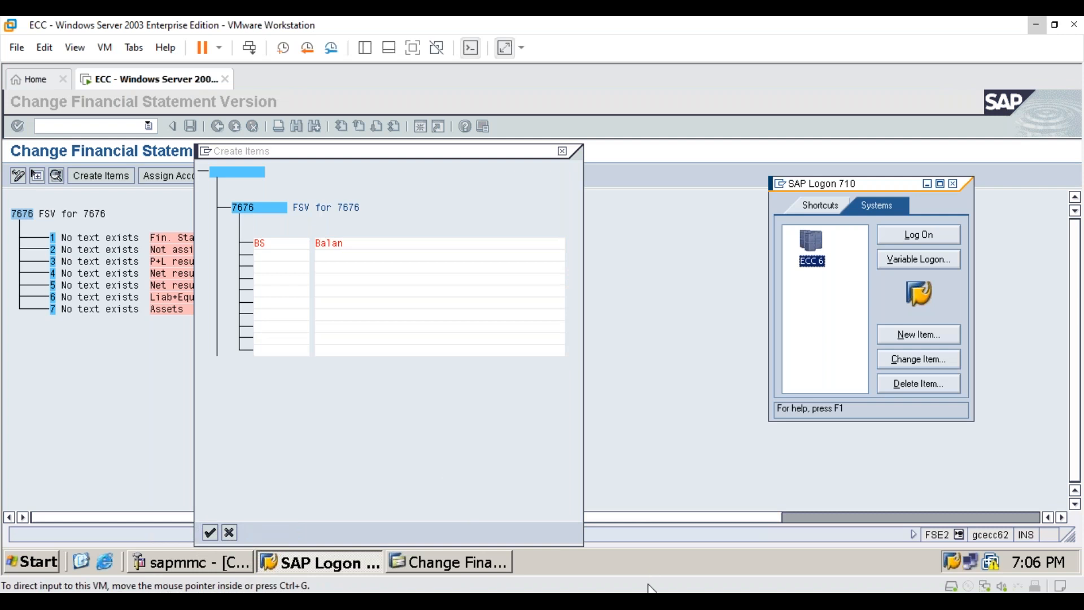
click(436, 244)
text(ce S)
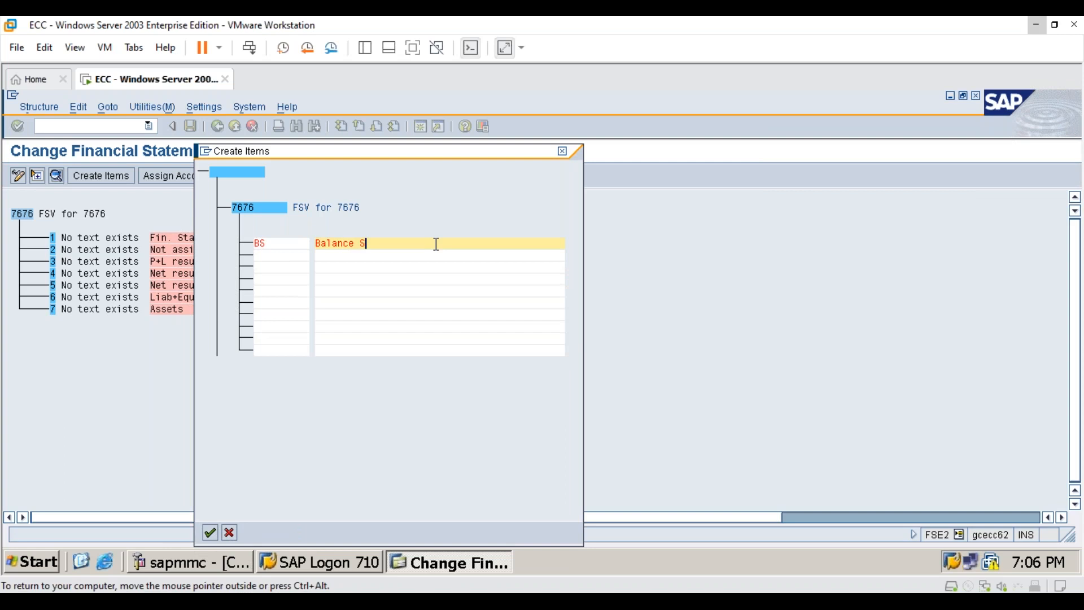
text(heet)
key(Tab)
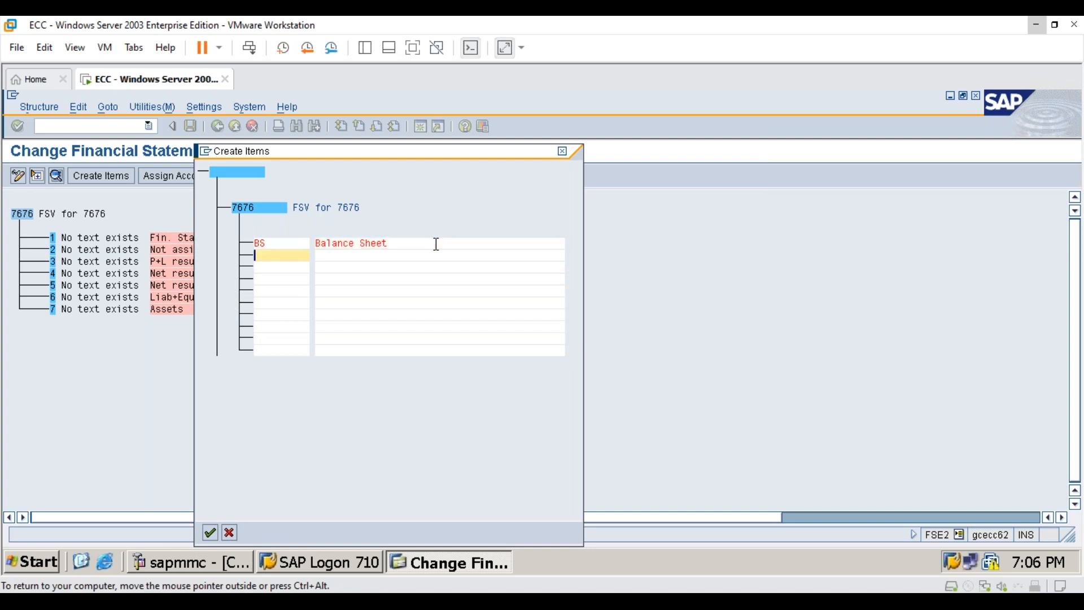
- Enter a second new item IS named "Income Statements" below the Balance Sheet entry
key(alt+Tab)
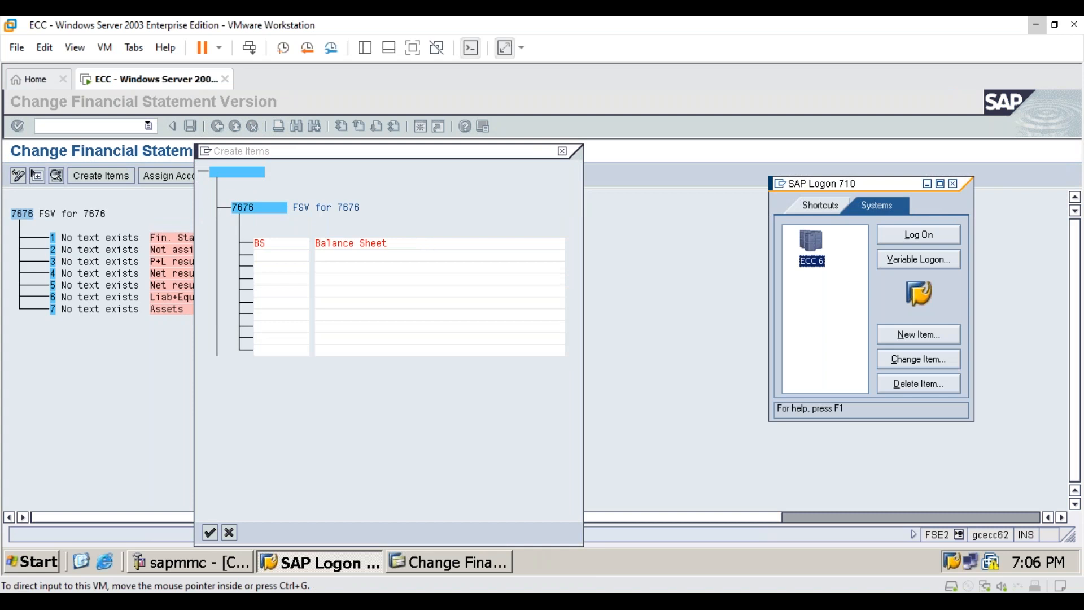
click(270, 253)
text(IS)
key(Tab)
text(In)
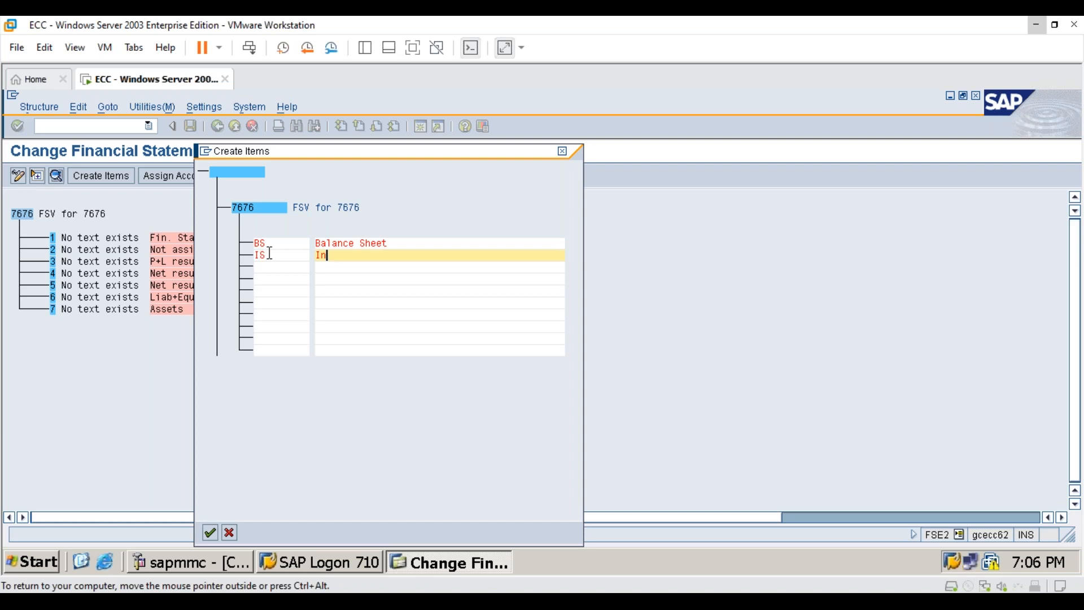
text(come Statements)
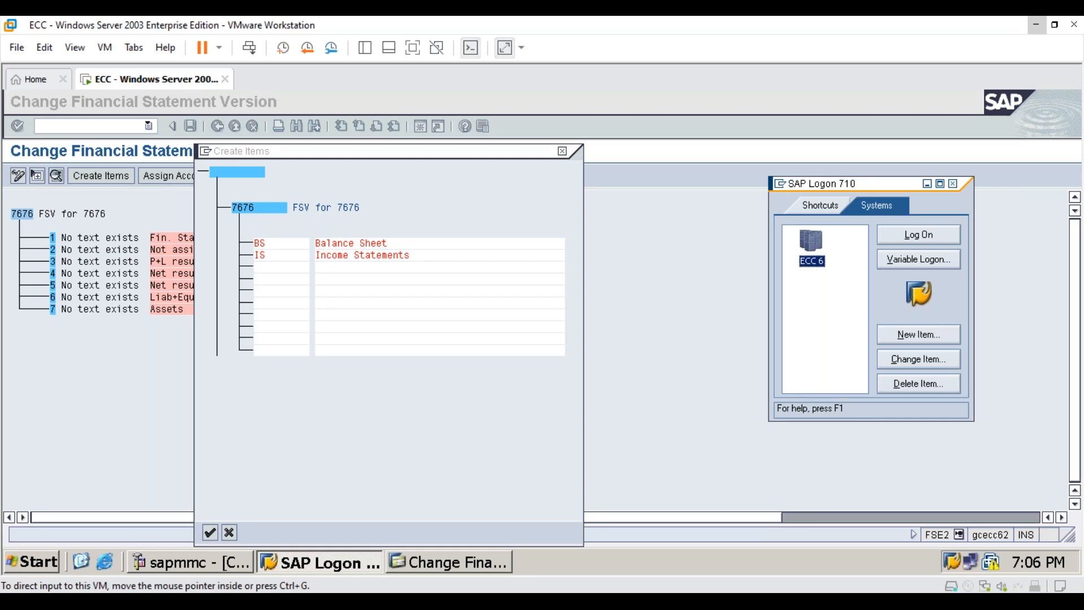
- Enter a third new item UA named "Unassigned Accounts" and create the entered items in the version
click(293, 268)
text(UA)
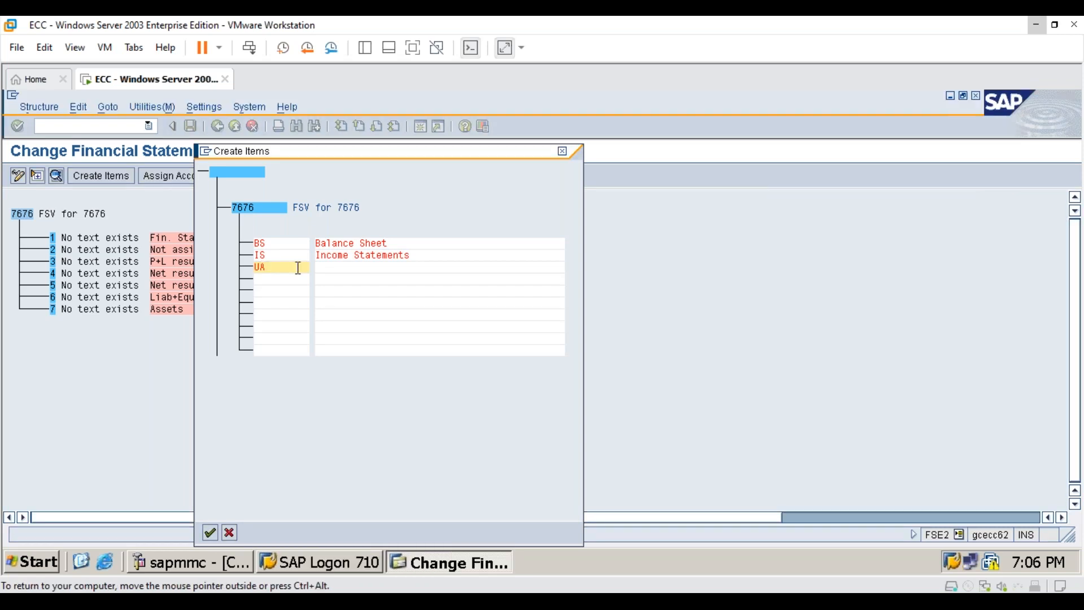
key(alt+Tab)
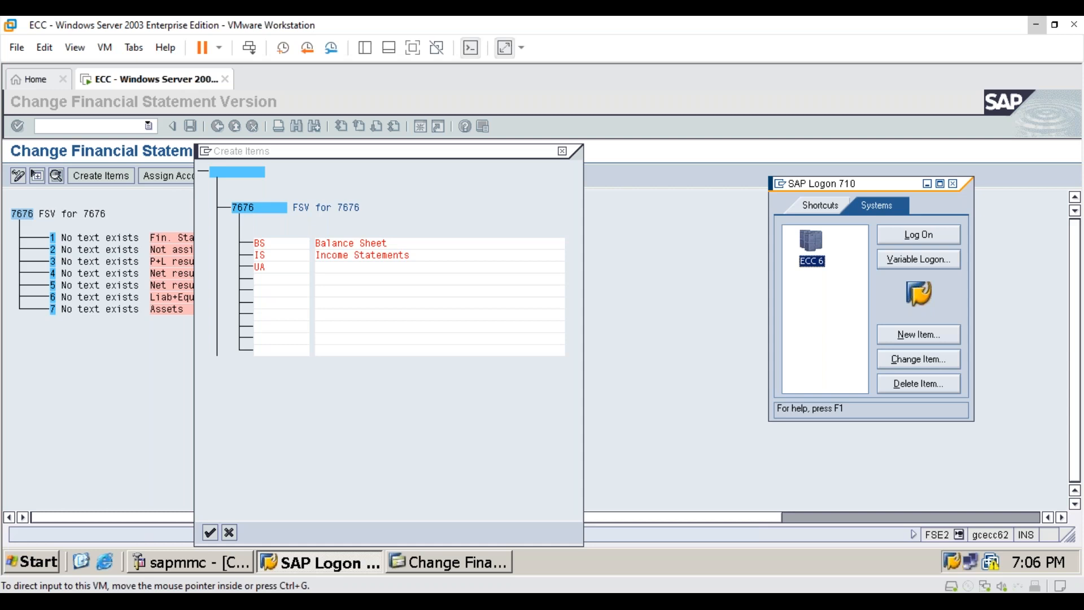
click(387, 269)
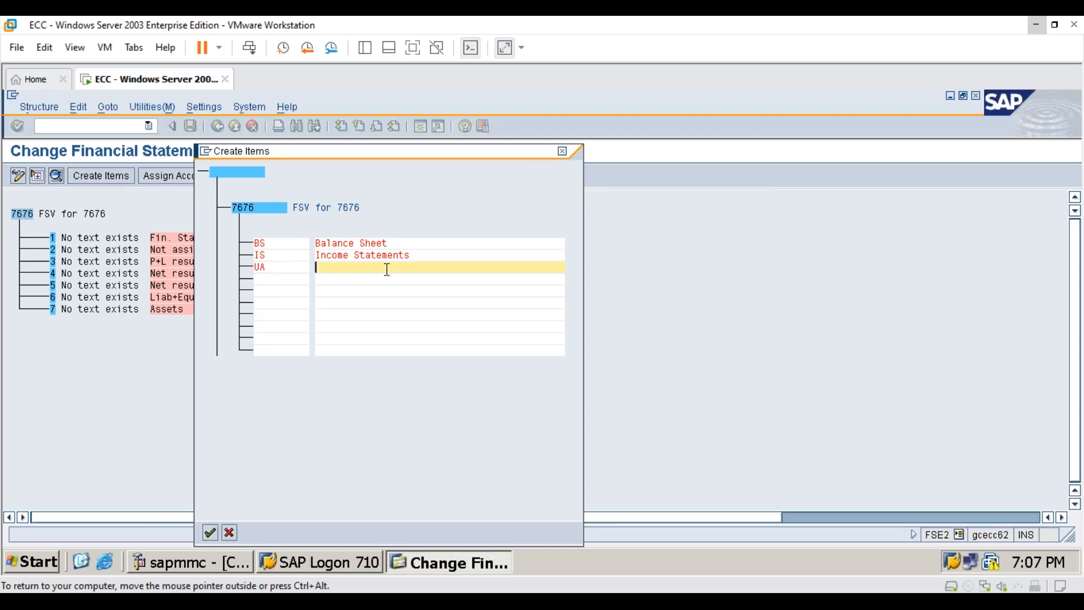
text(Unassigned Accounts)
click(211, 532)
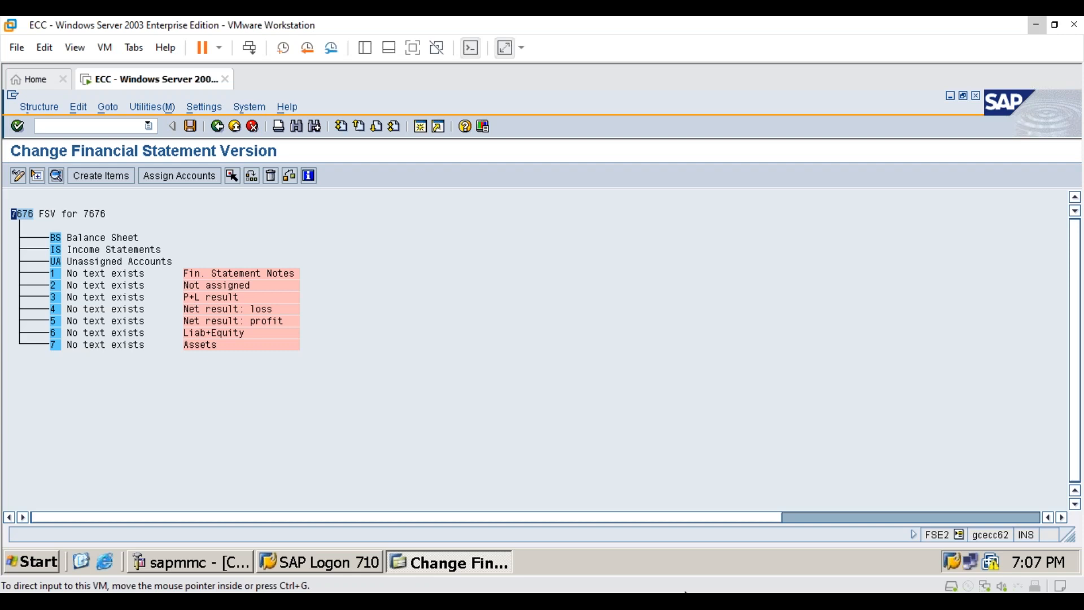
- Reassign the Assets item (7) as a subordinate of the BS Balance Sheet item
click(208, 344)
click(55, 345)
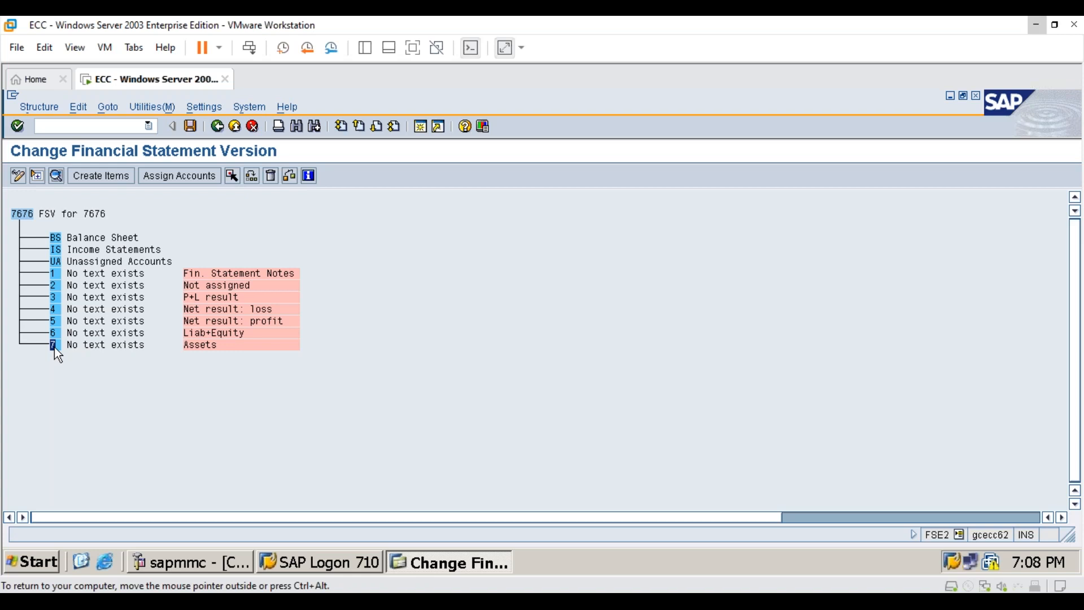
click(233, 177)
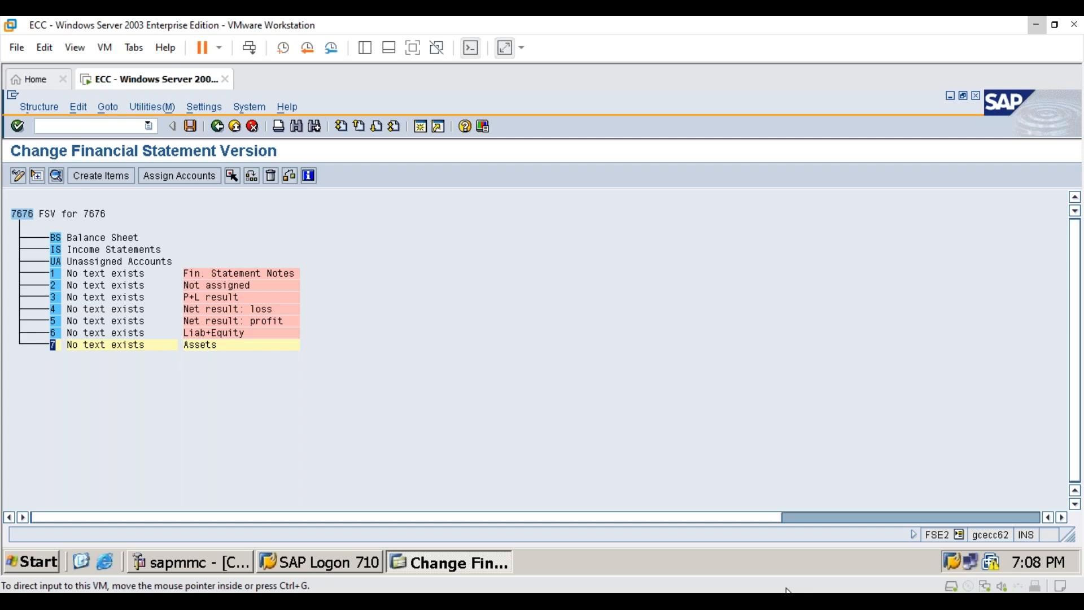
click(58, 238)
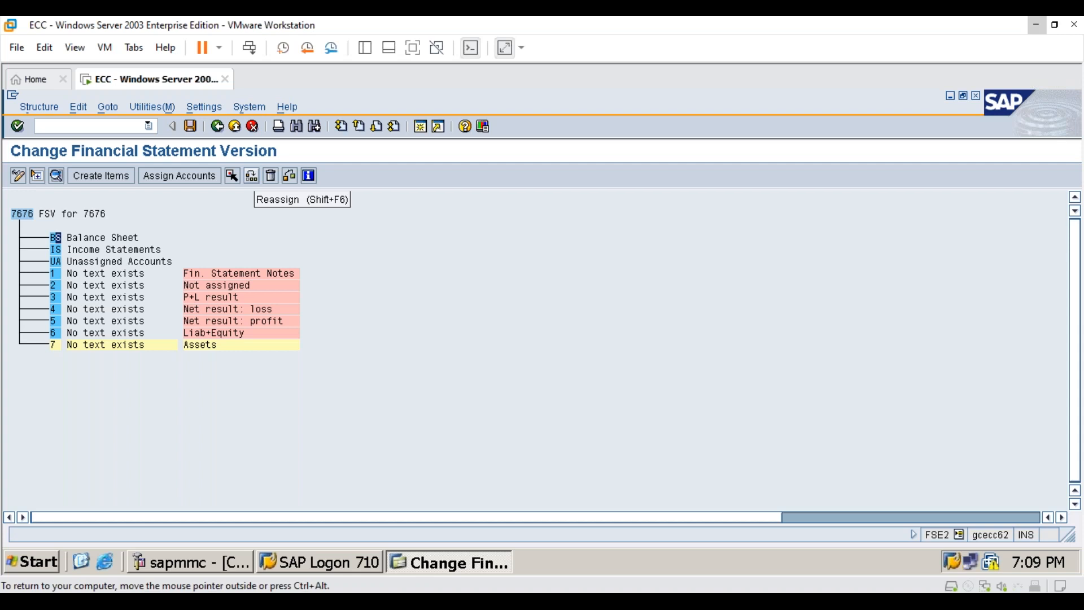
key(shift+F6)
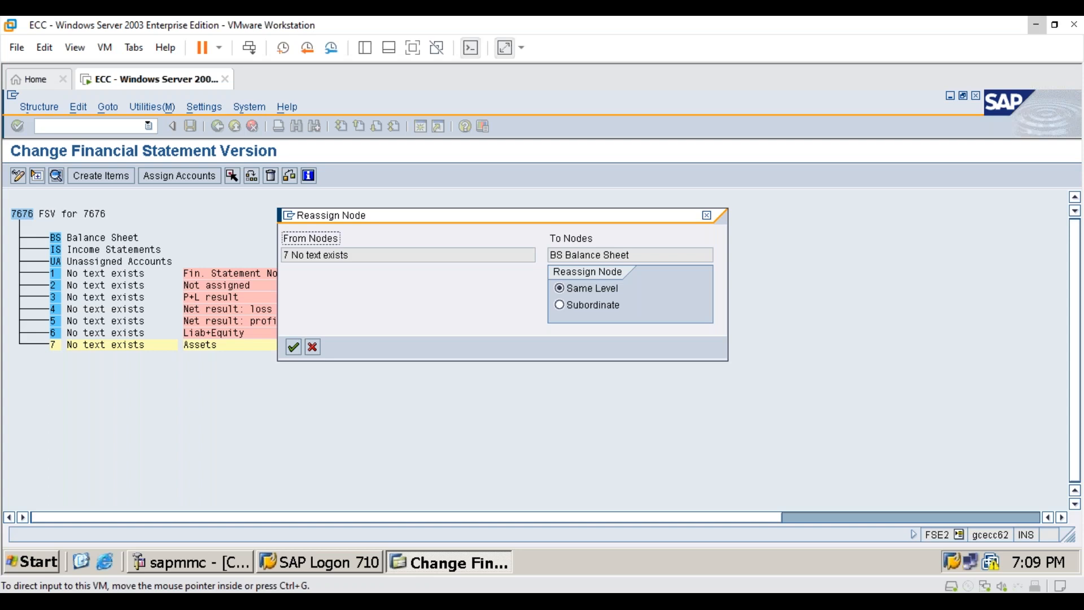
click(559, 305)
click(293, 347)
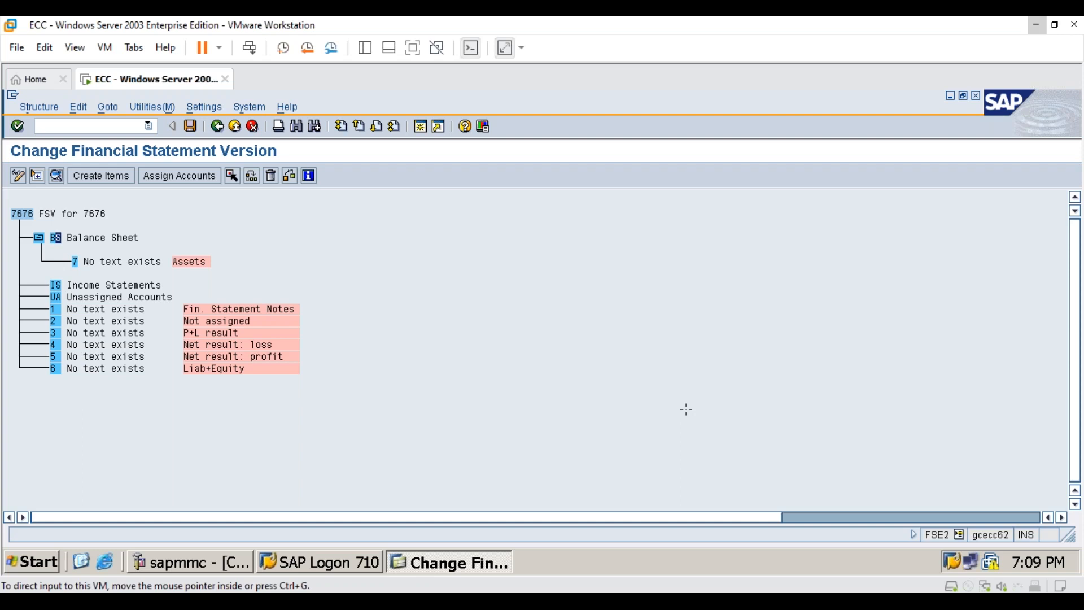
- Reassign the Liab+Equity item (6) as a subordinate of the BS Balance Sheet item
click(686, 409)
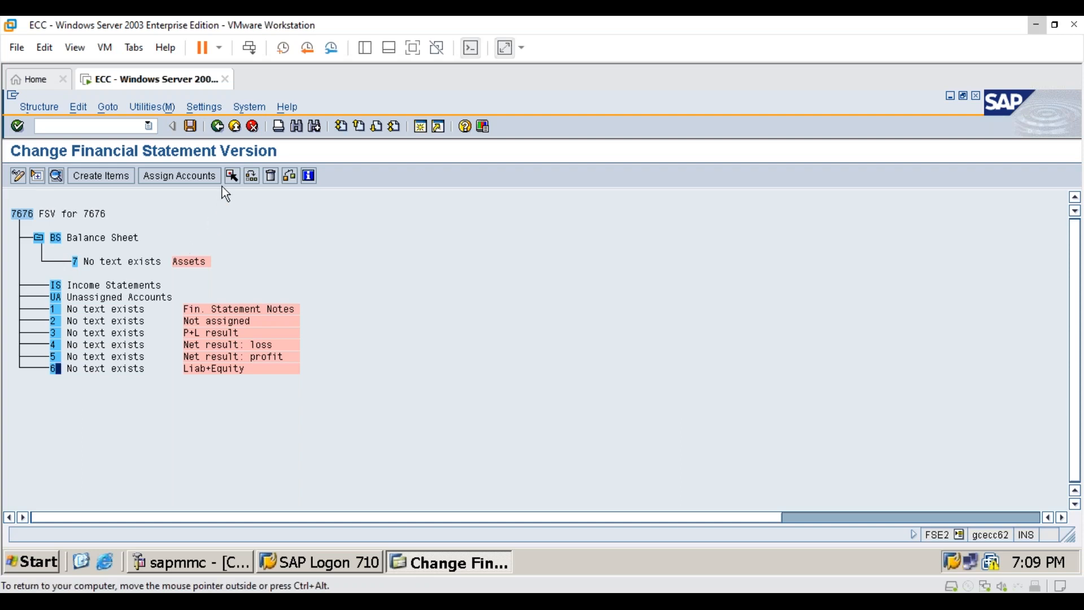
click(231, 176)
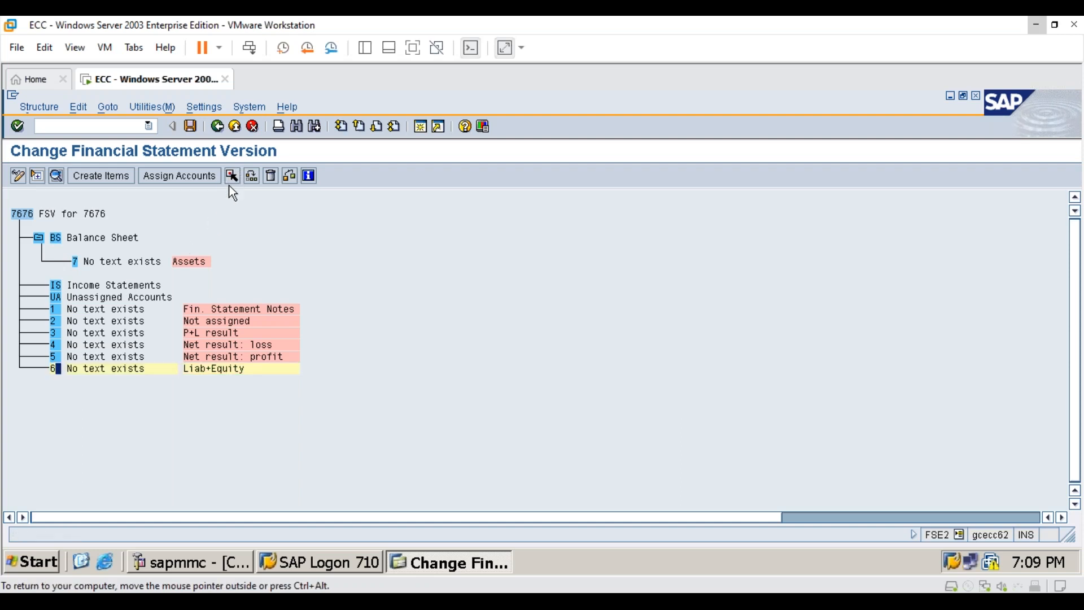
click(56, 239)
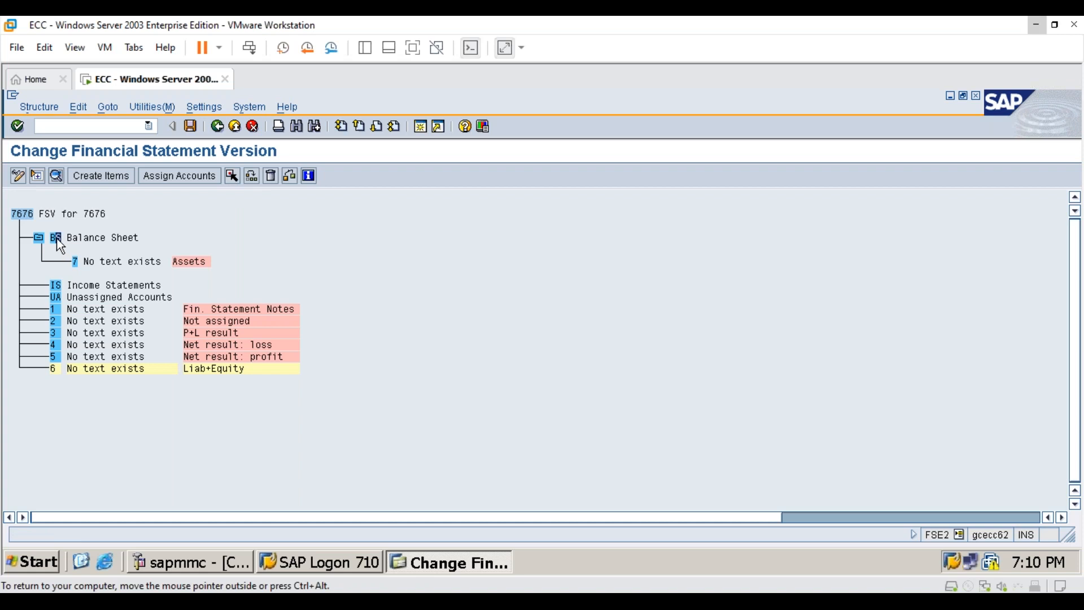
click(253, 178)
click(562, 305)
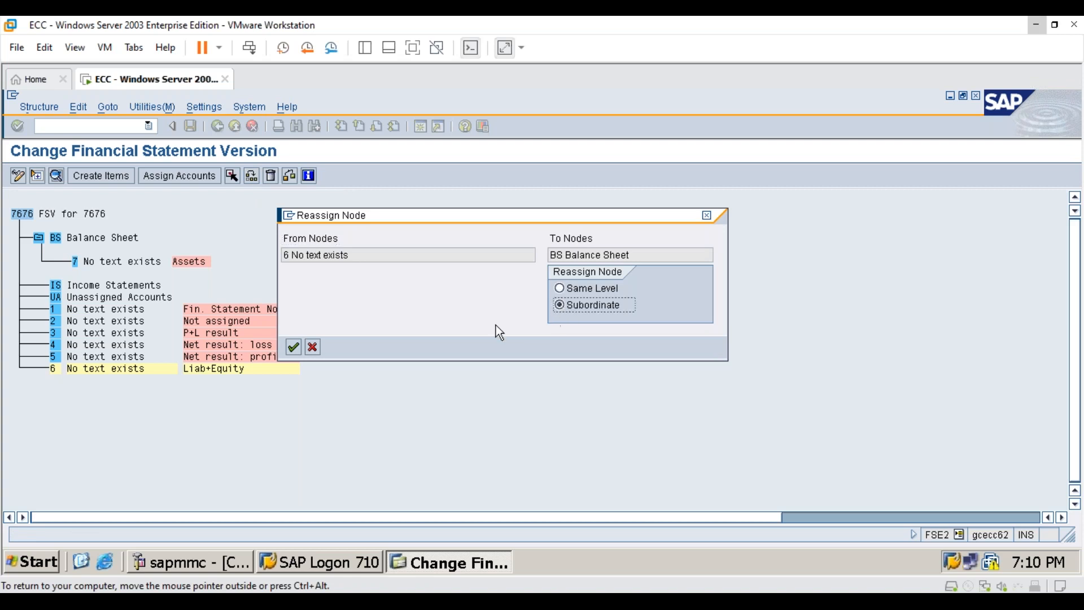
click(293, 348)
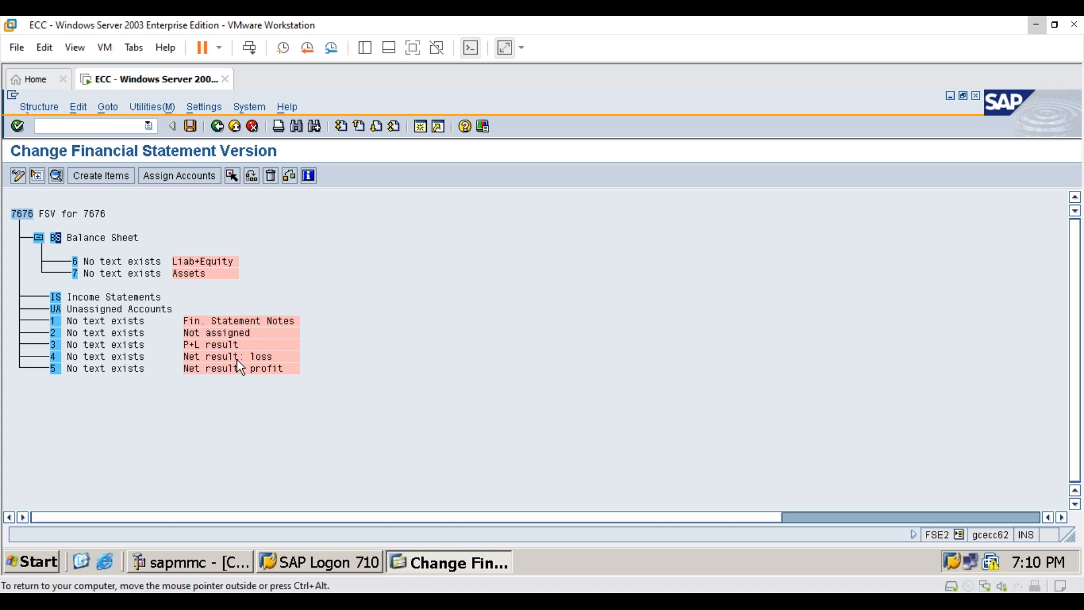
- Reassign the Net result: loss item (4) as a subordinate of the Liab+Equity item
click(55, 357)
click(234, 177)
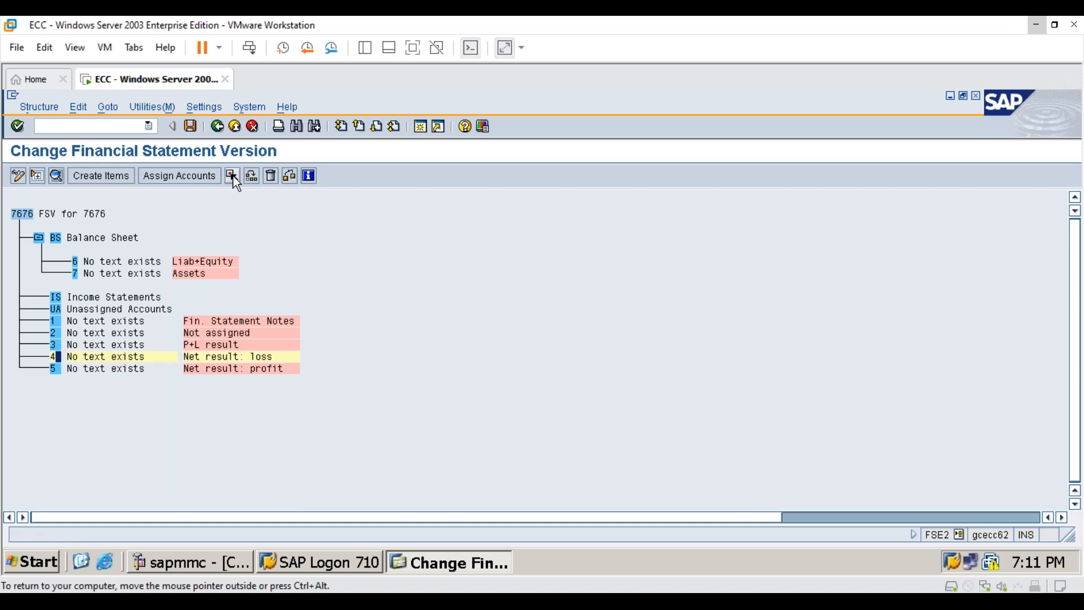
click(76, 262)
click(252, 176)
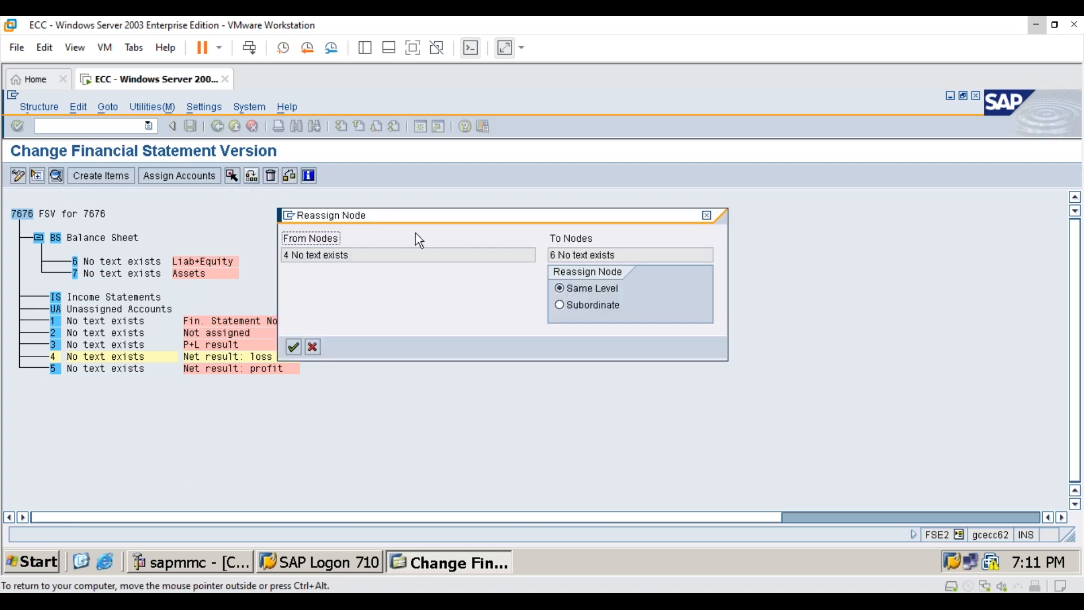
click(603, 307)
click(294, 346)
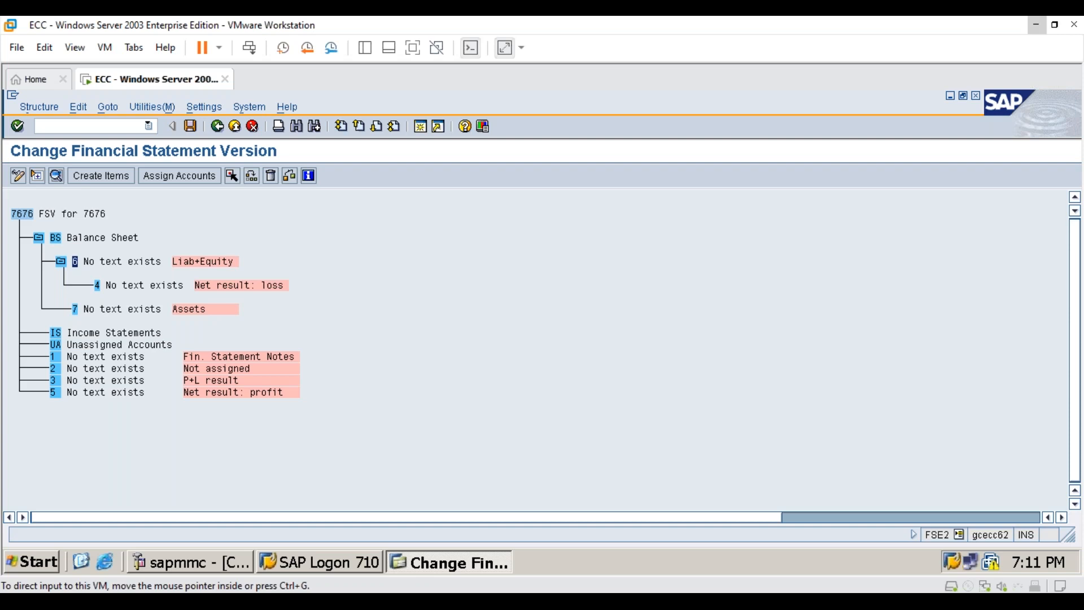
- Reassign the Net result: profit item (5) as a subordinate of the Liab+Equity item (6)
click(55, 392)
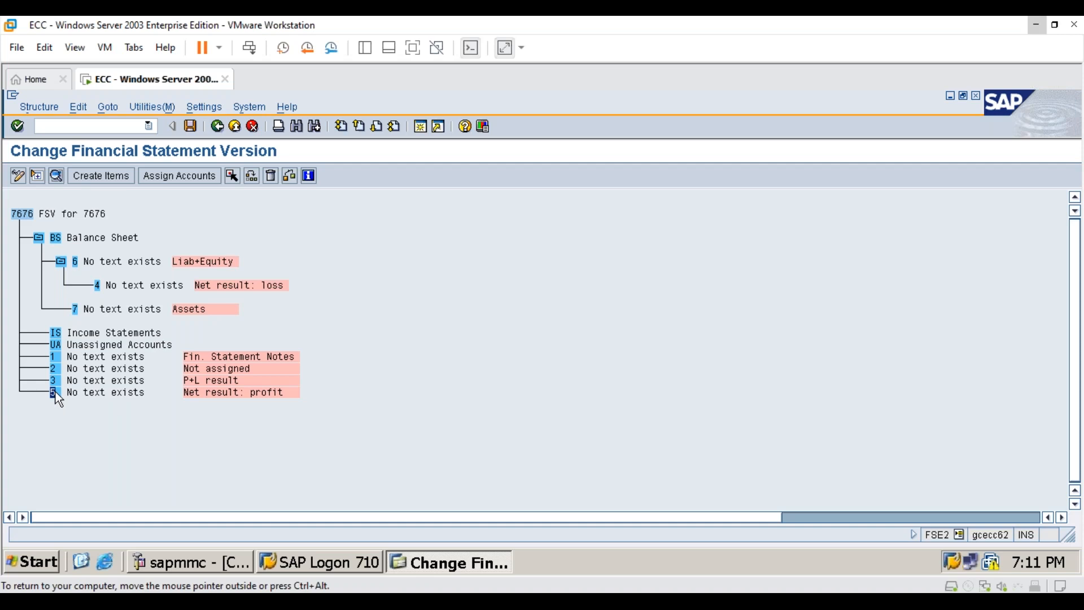
click(232, 177)
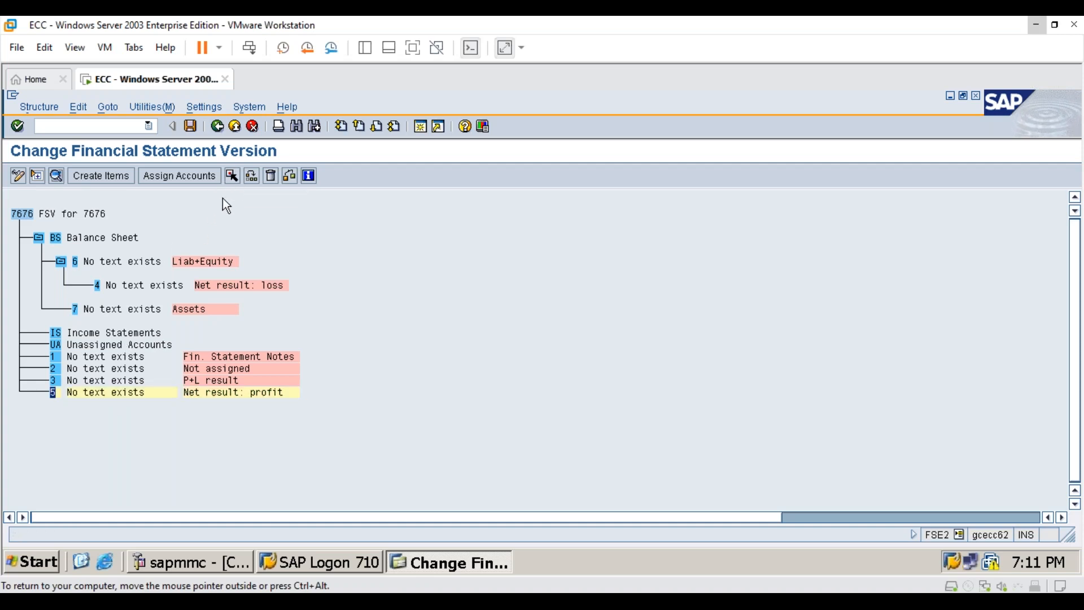
click(76, 260)
click(251, 176)
click(604, 306)
click(293, 348)
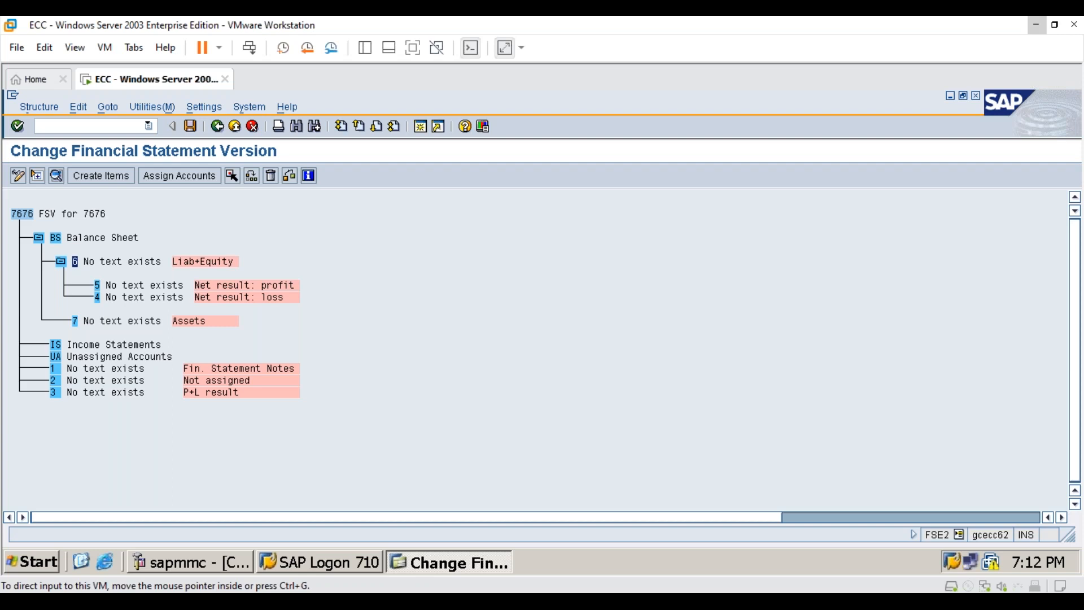
- Reassign the P+L result item (3) as a subordinate of the IS Income Statements item
click(55, 391)
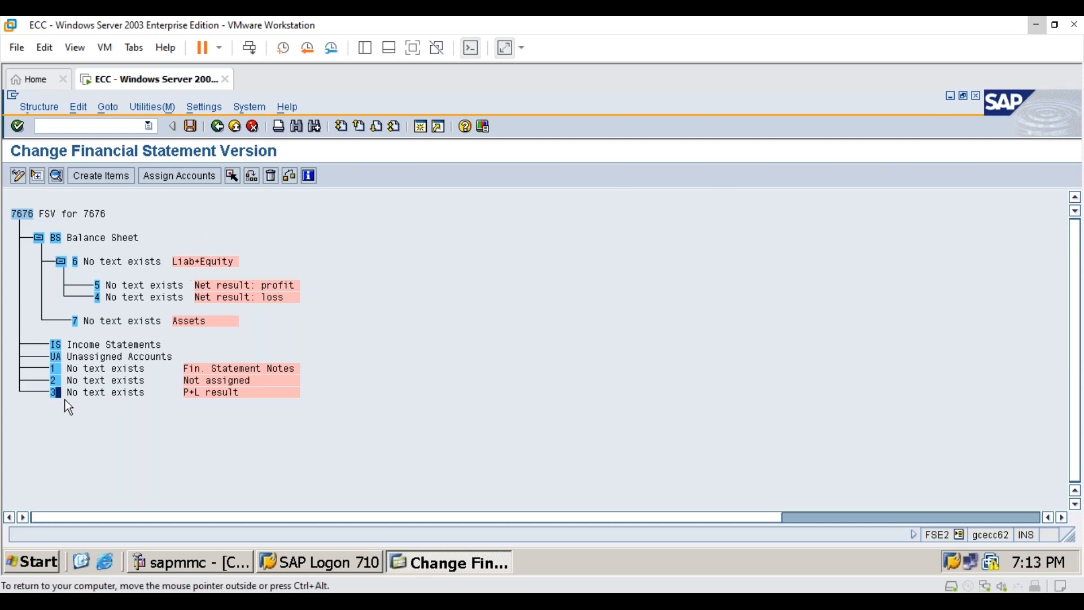
click(230, 176)
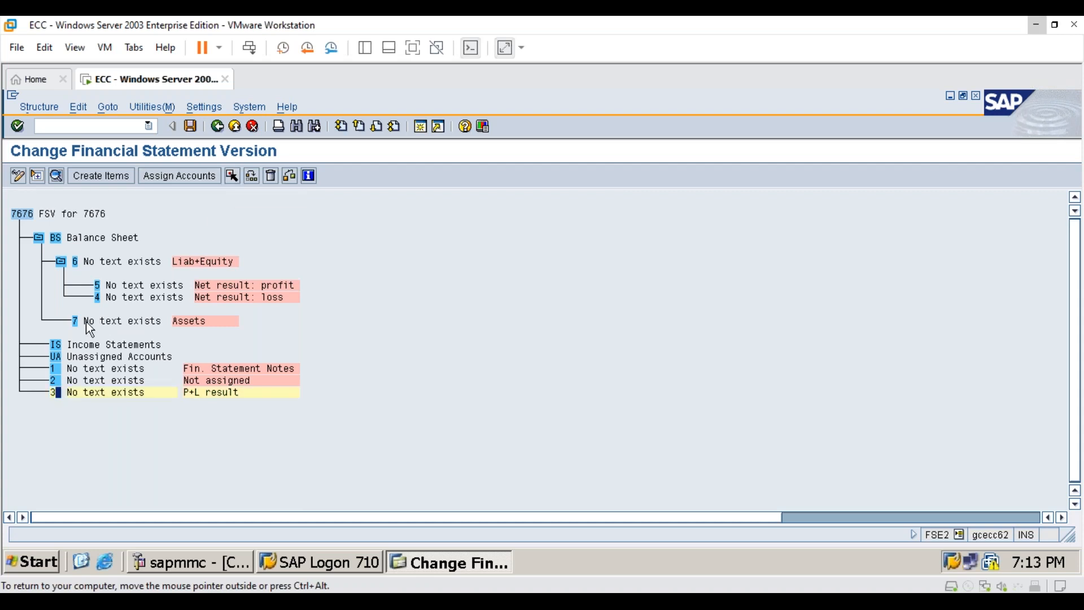
click(56, 344)
click(251, 176)
click(559, 305)
click(293, 347)
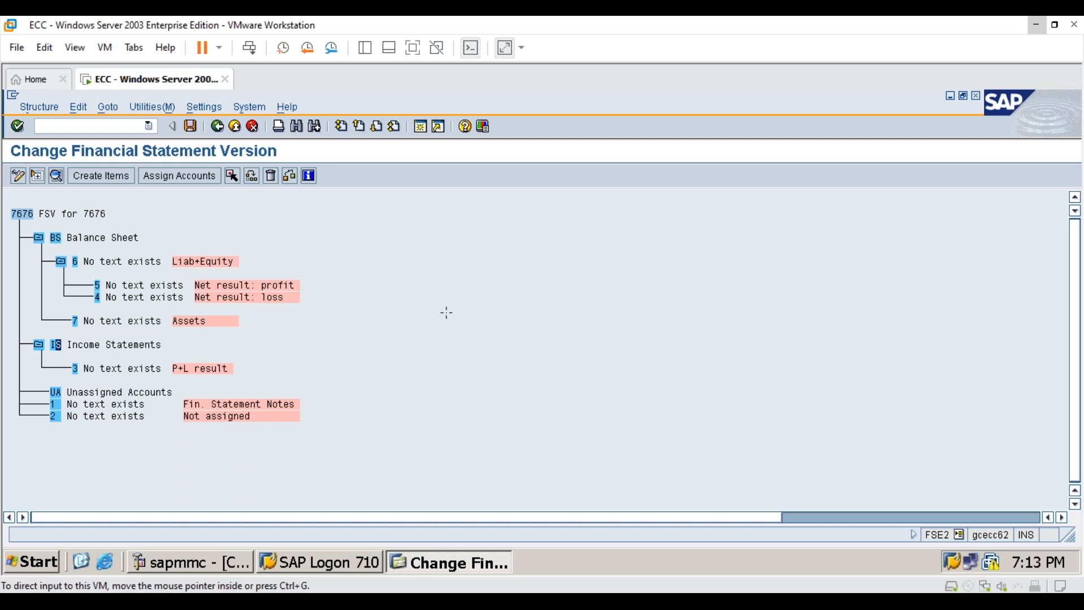
- Reassign the Fin. Statement Notes item (1) as a subordinate of the UA Unassigned Accounts item
click(447, 312)
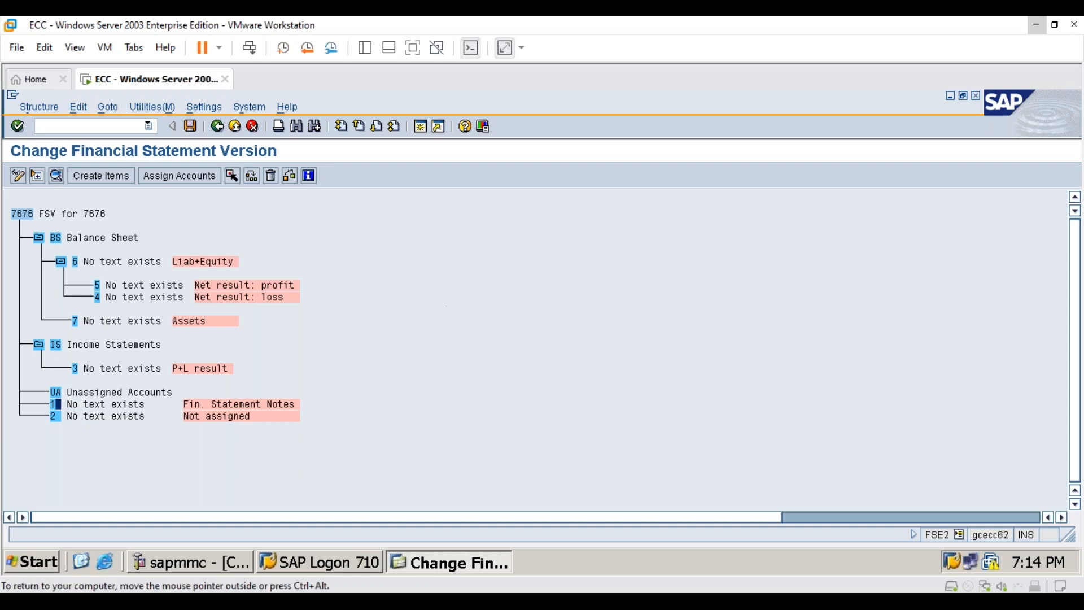
click(233, 176)
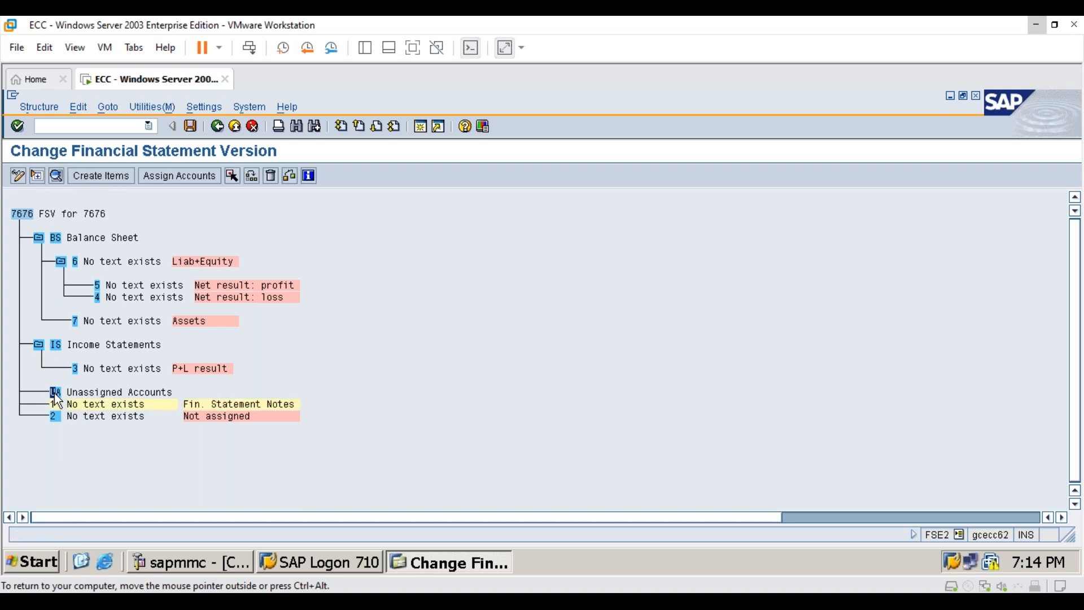
click(252, 176)
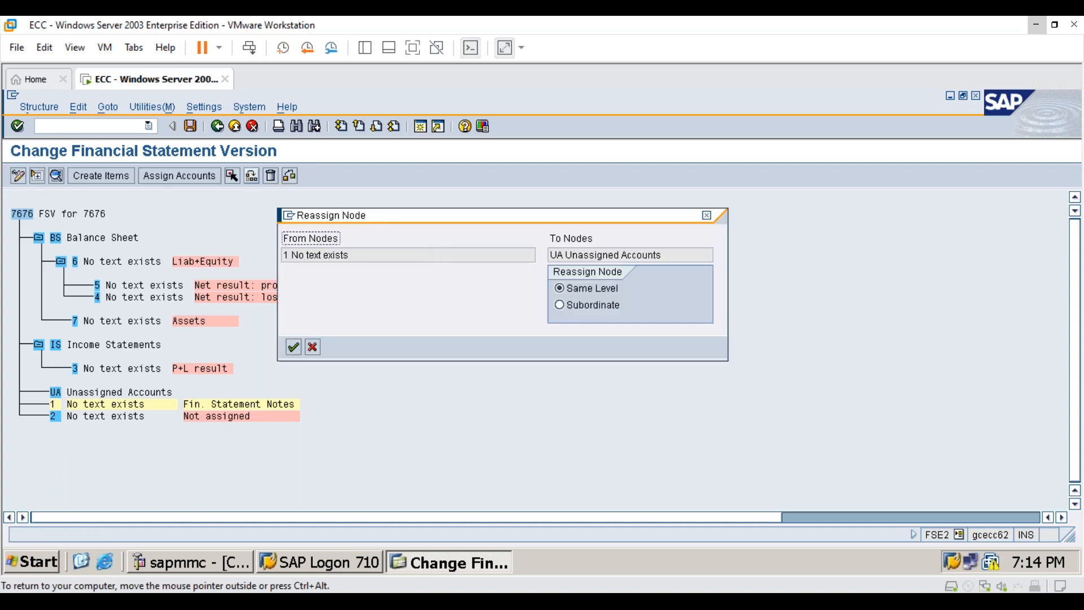
click(559, 305)
click(293, 347)
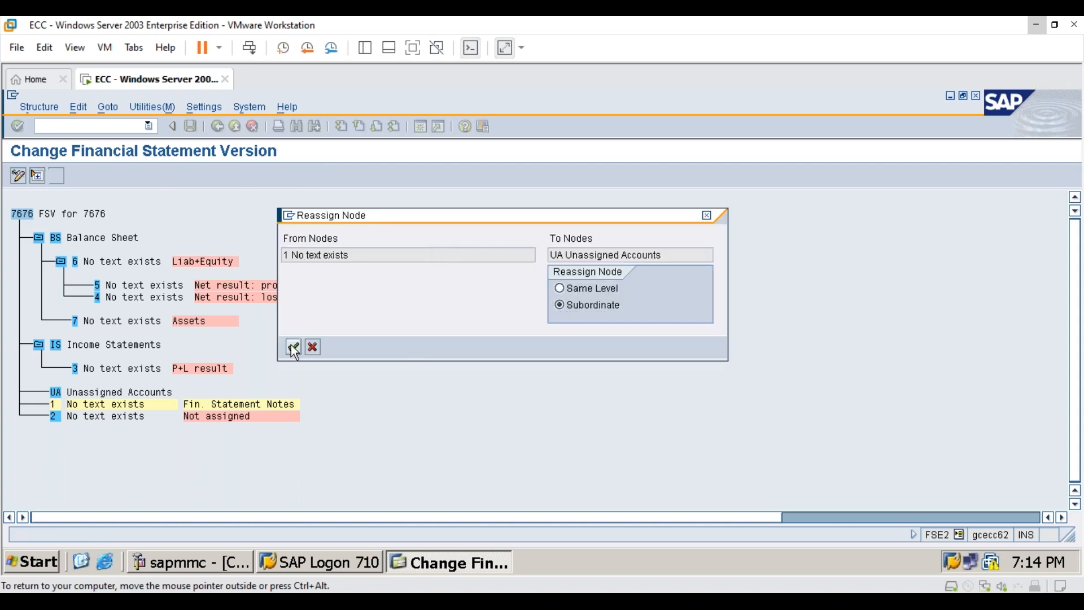
- Reassign the Not assigned item (2) as a subordinate of the UA Unassigned Accounts item
click(55, 439)
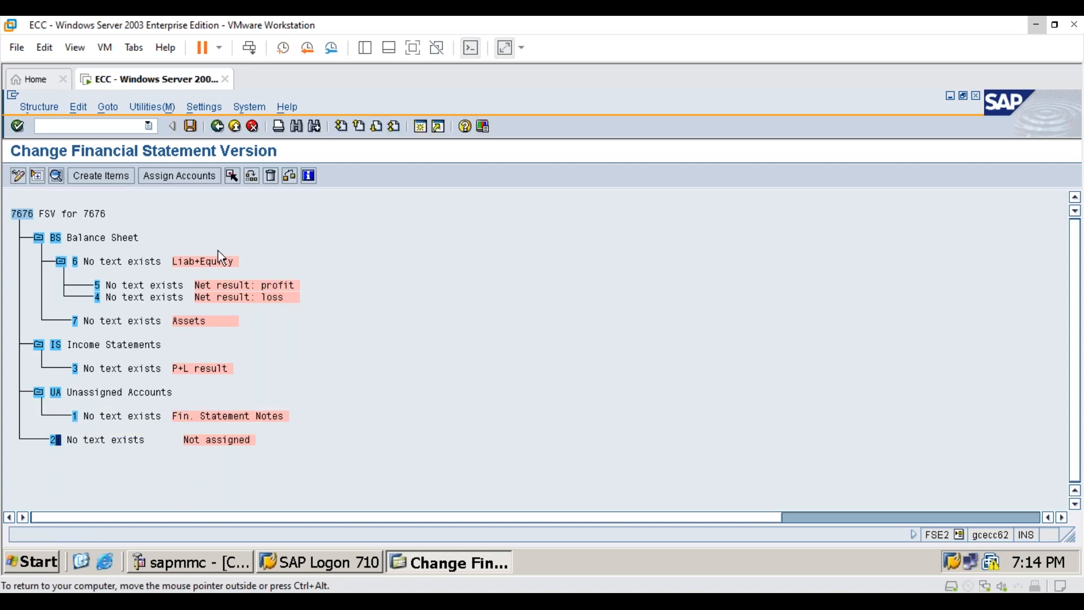
click(232, 176)
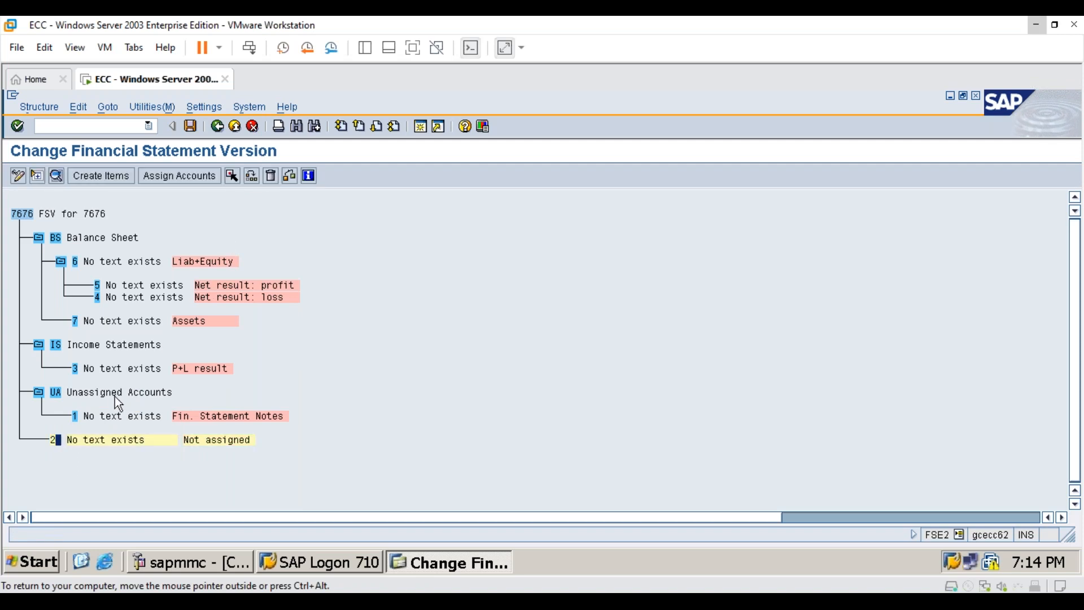
click(57, 394)
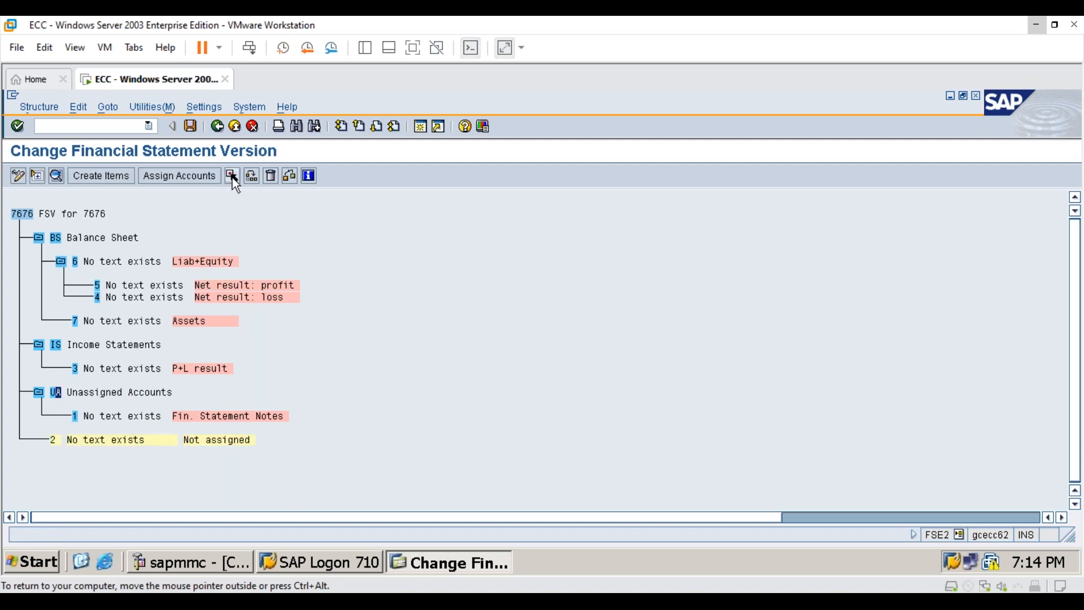
click(249, 175)
click(572, 306)
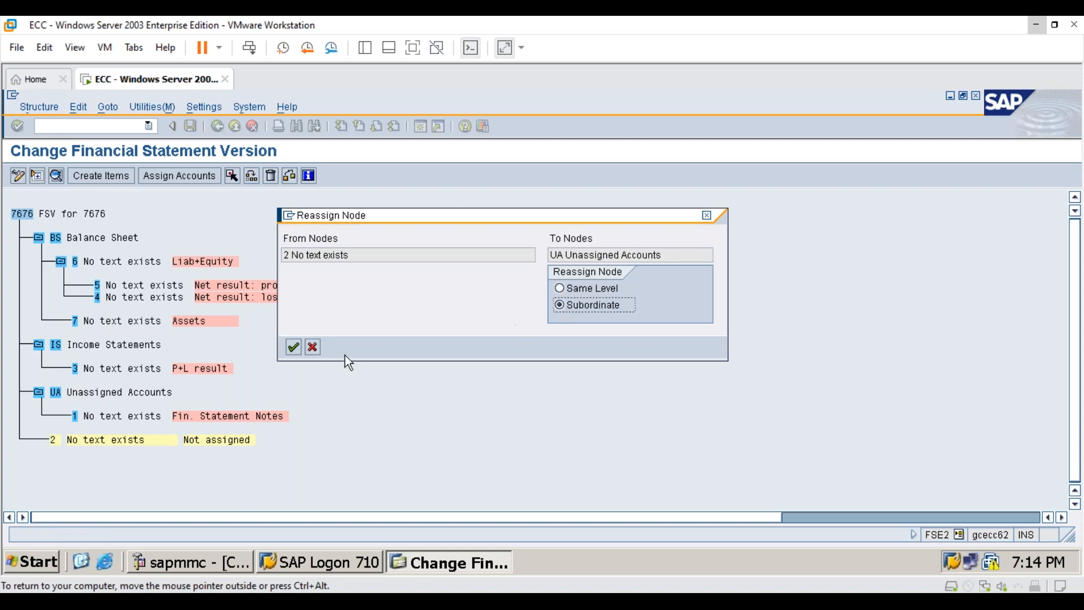
click(293, 346)
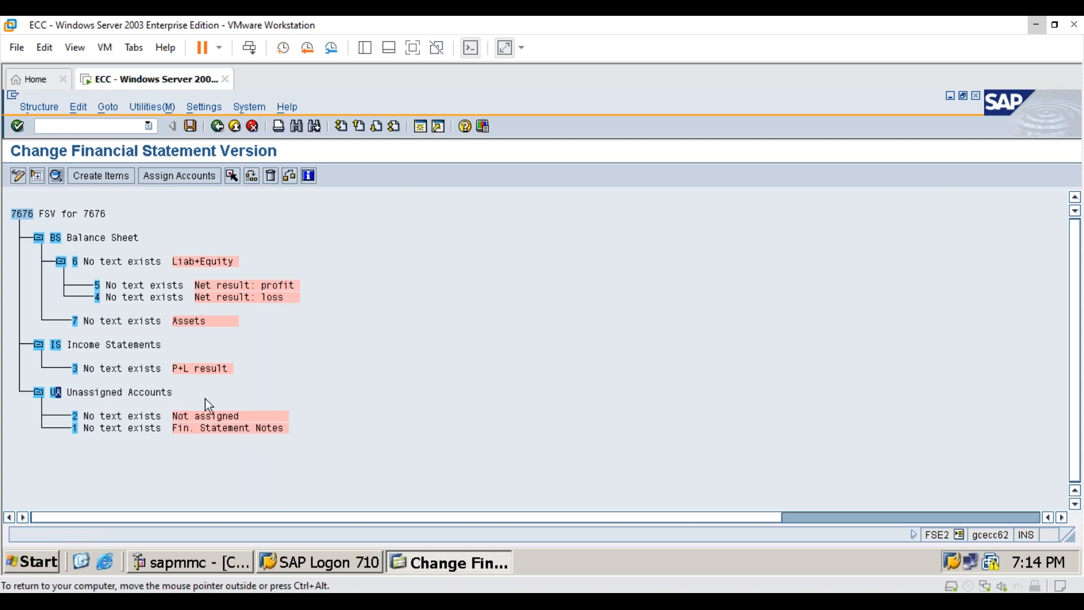
- Review the item hierarchy by collapsing the main nodes and expanding Balance Sheet, Income Statements and Liab+Equity again
click(39, 393)
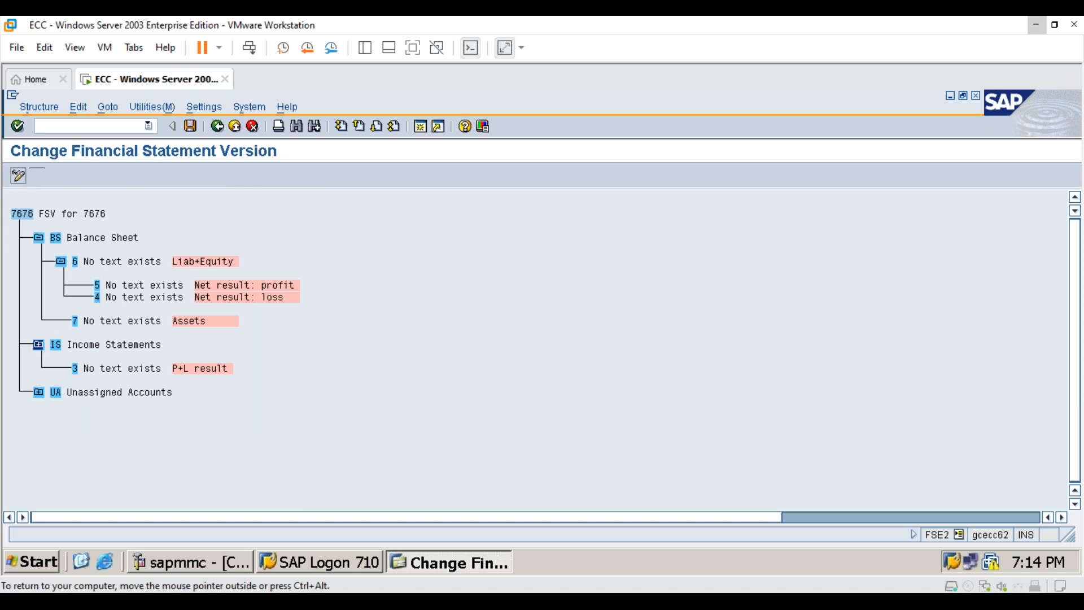
click(62, 262)
click(61, 261)
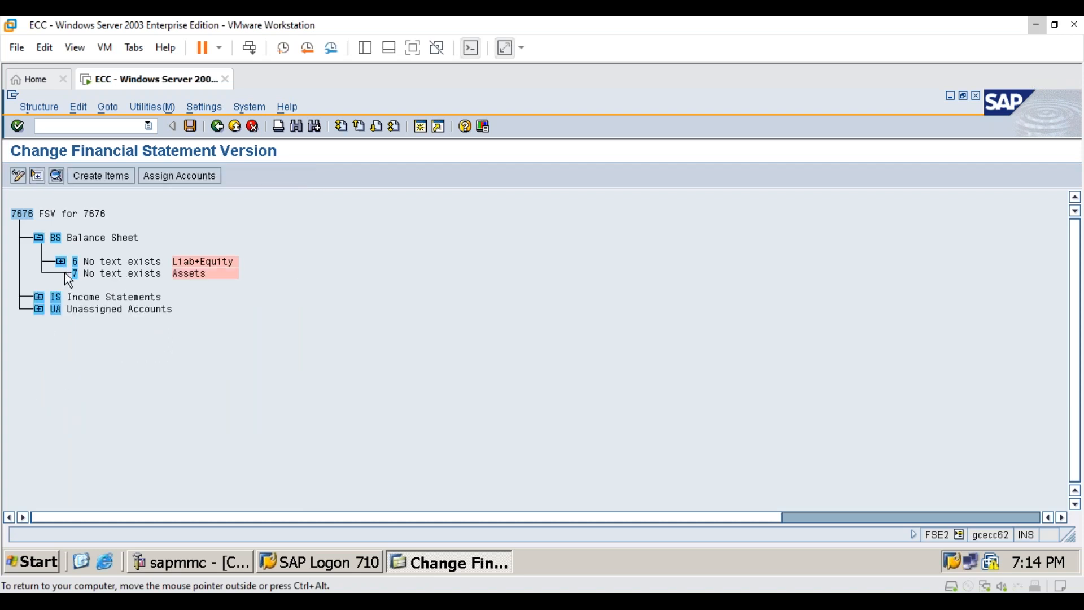
click(61, 262)
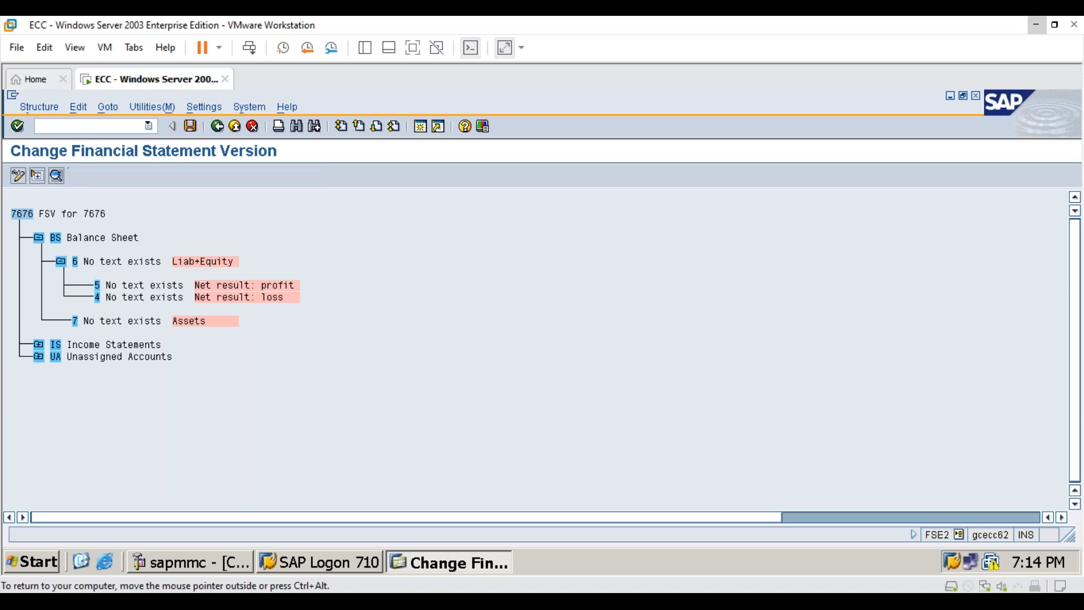
click(39, 238)
click(39, 239)
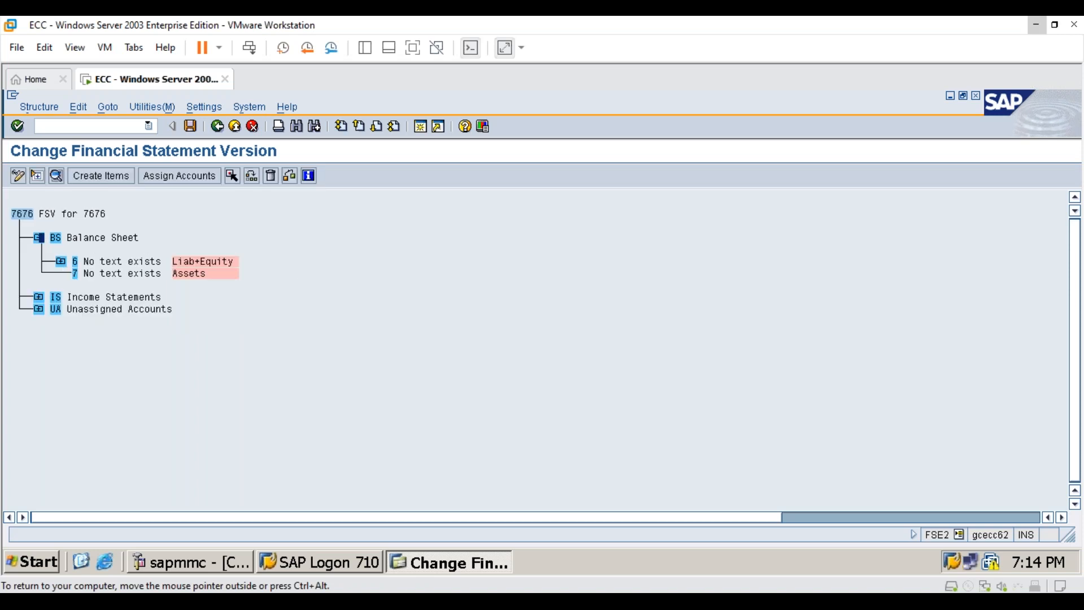
click(39, 238)
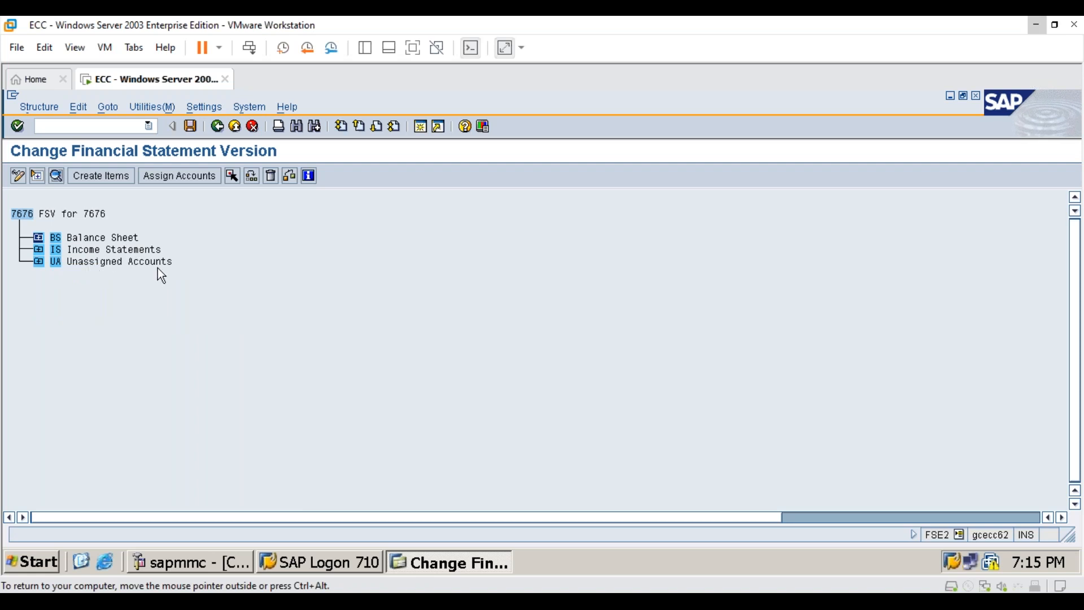
click(39, 239)
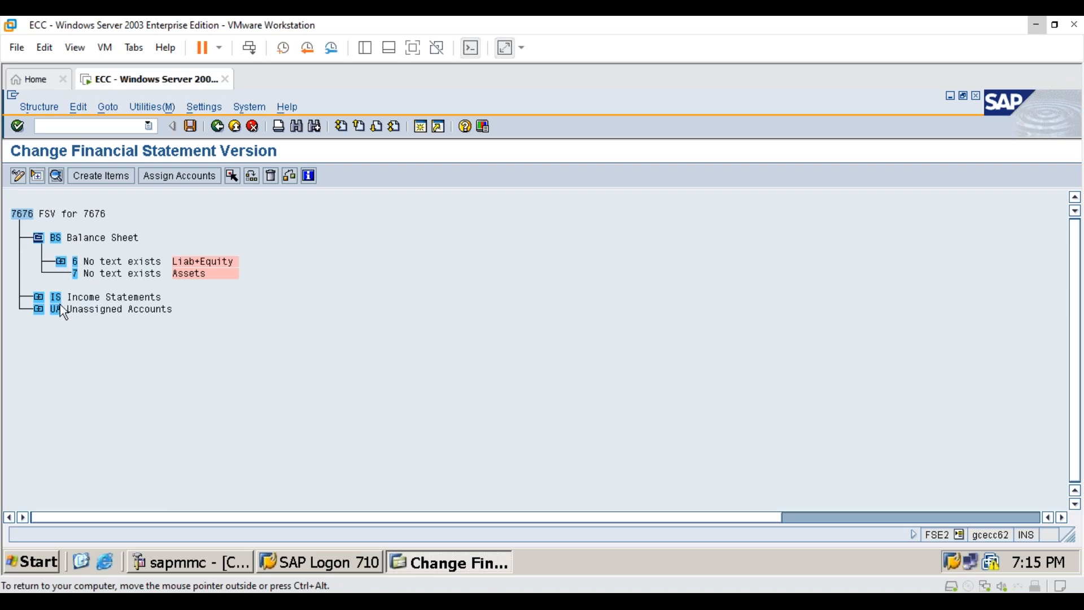
click(38, 298)
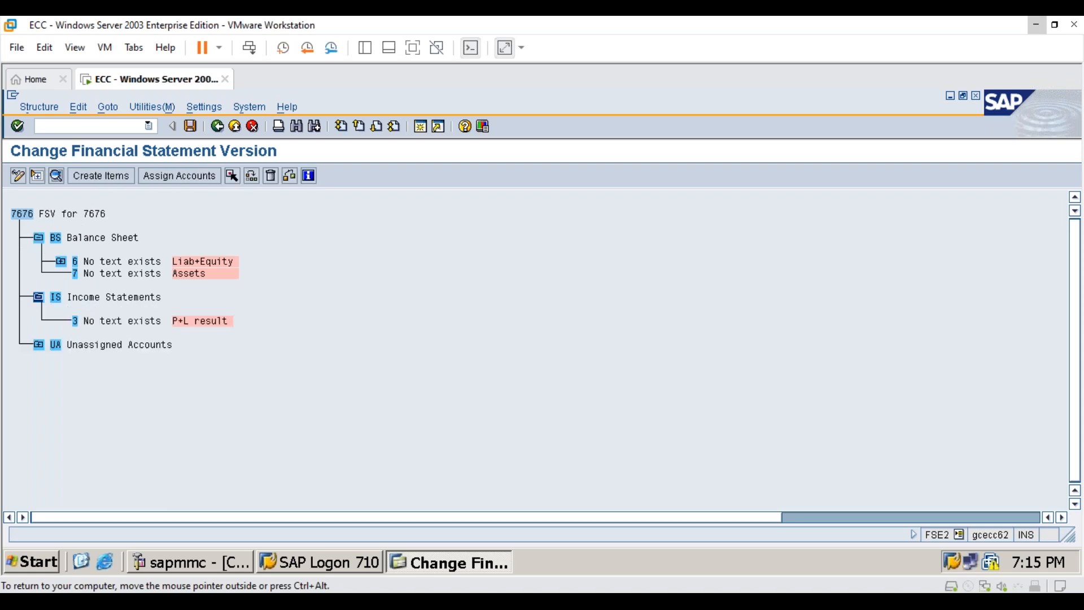
click(61, 262)
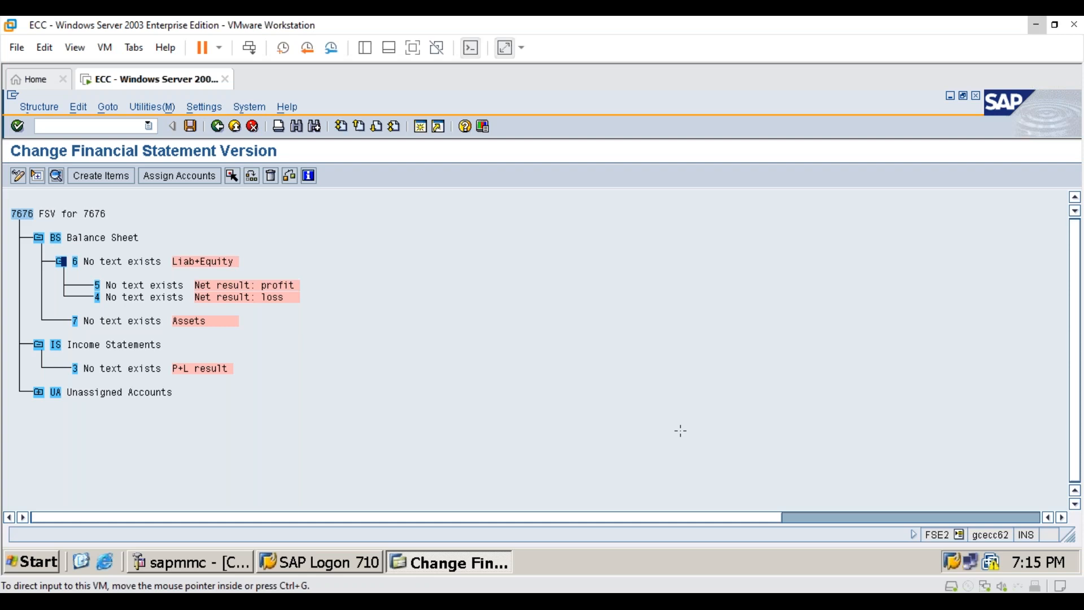
- Enter the start-of-group text "liabilities" and end-of-group text "Total Liabilities" for the Liab+Equity item (6) and try to confirm them
click(153, 264)
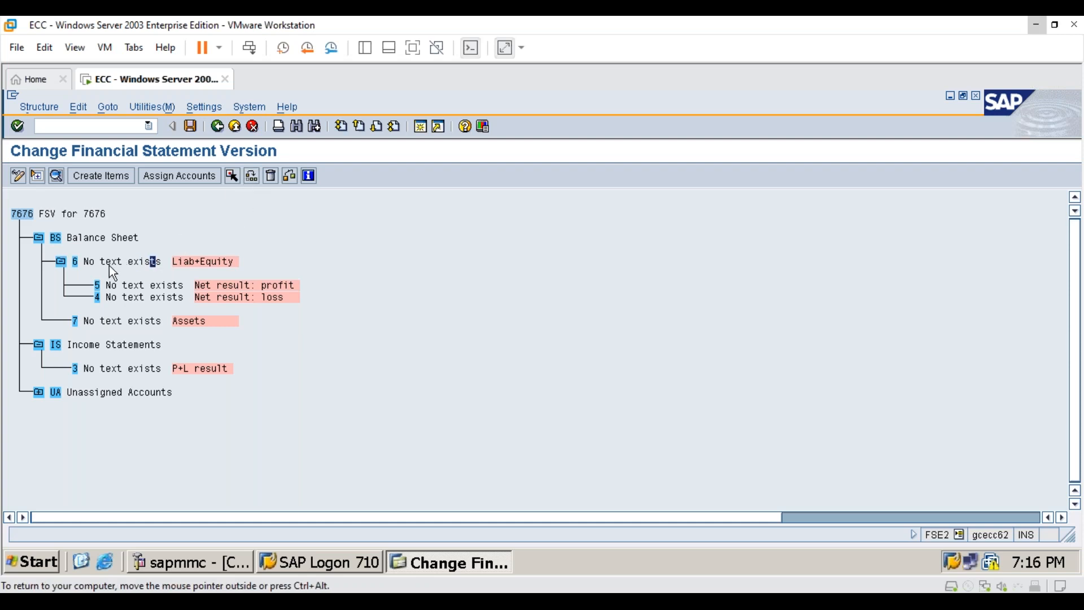
double_click(131, 262)
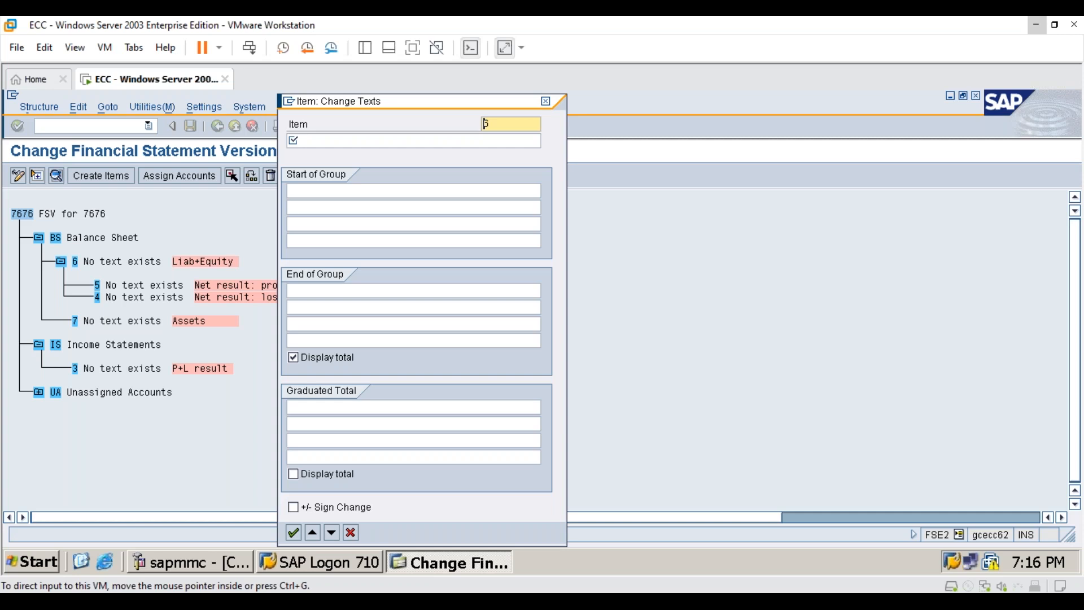
click(370, 191)
text(liab)
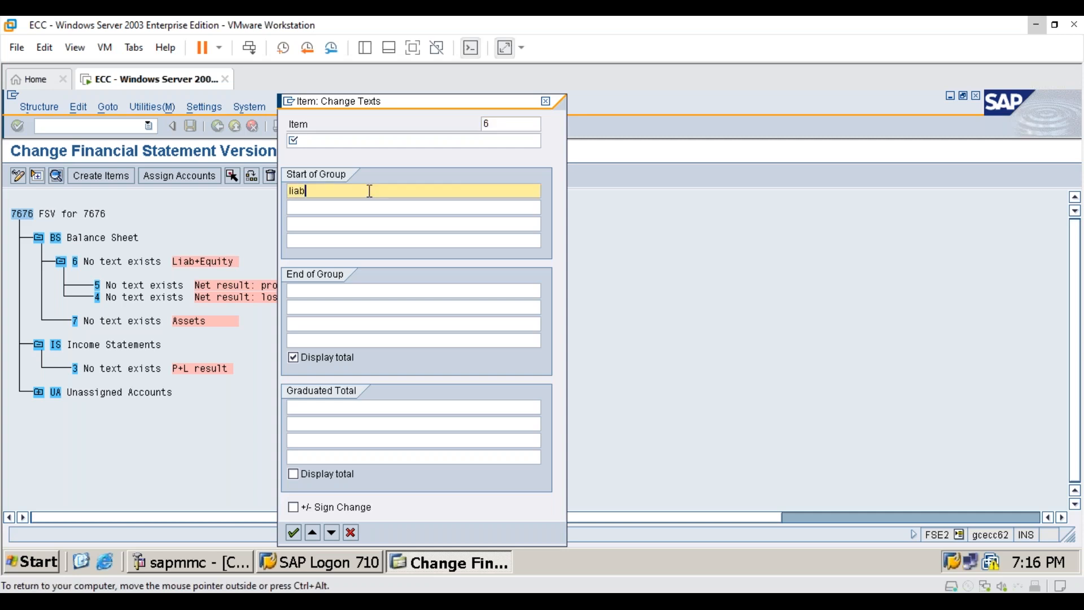
text(ilities)
click(325, 289)
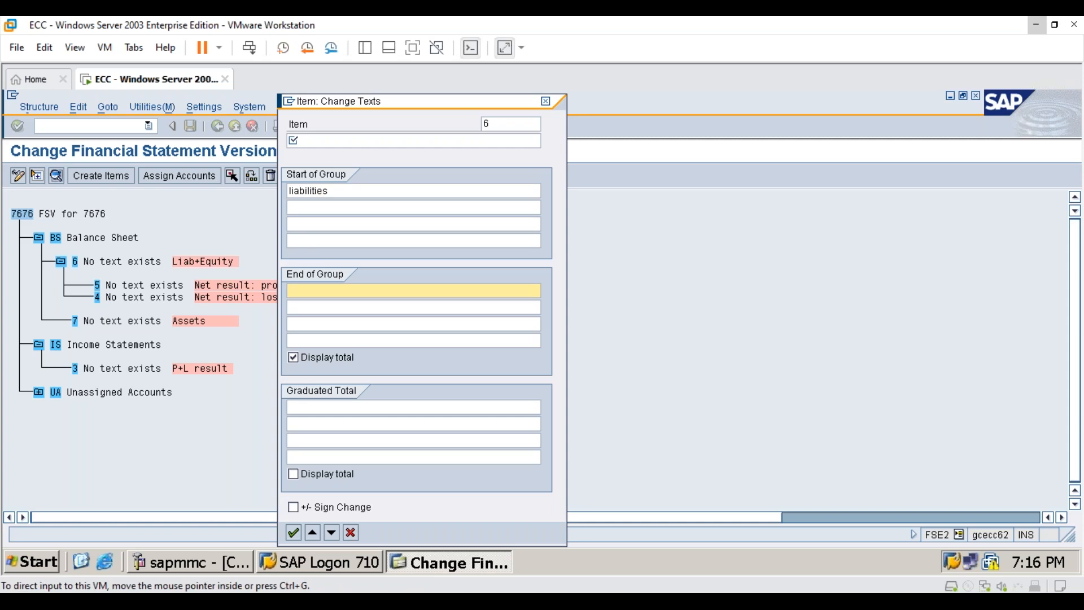
text(Total L)
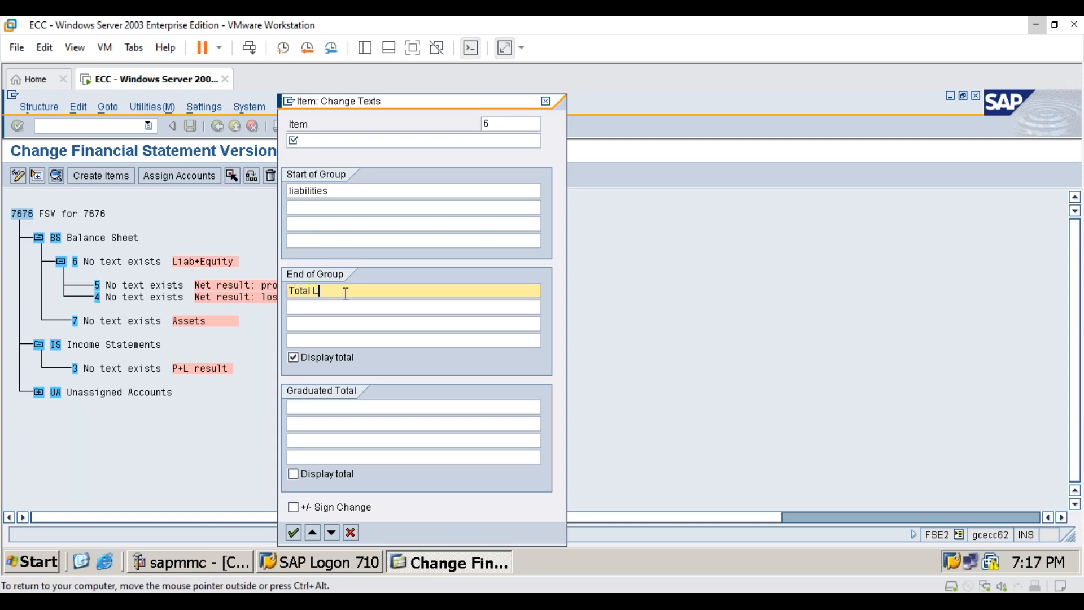
text(iabilities)
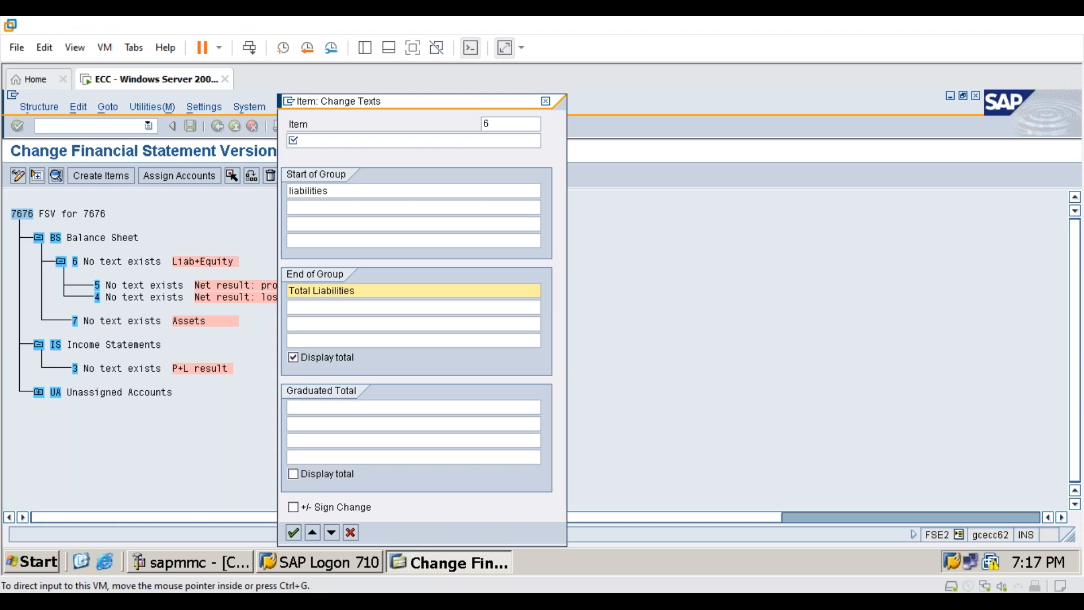
click(299, 533)
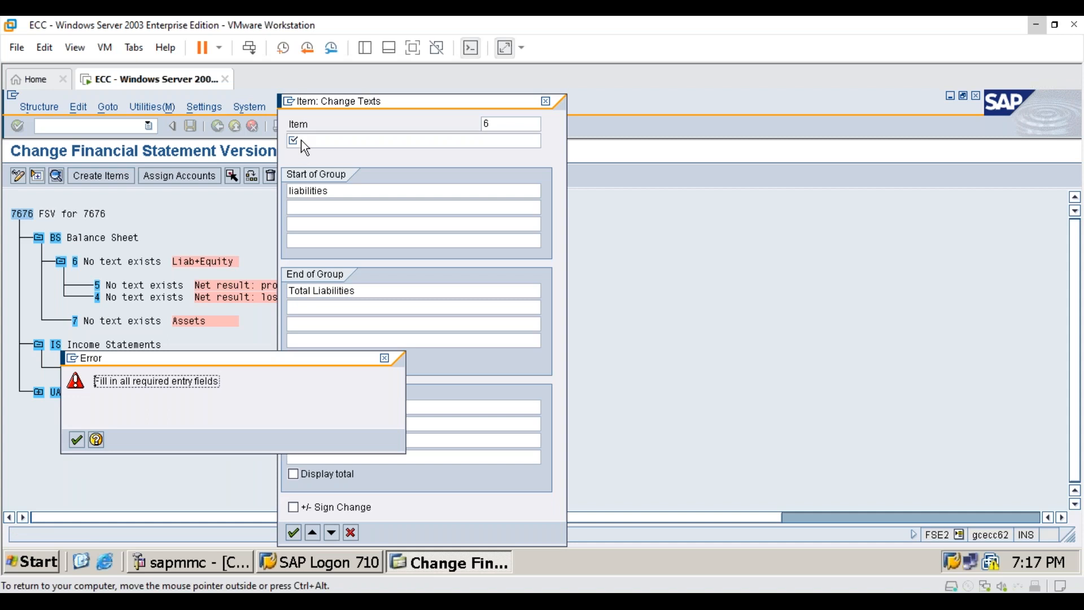
click(74, 441)
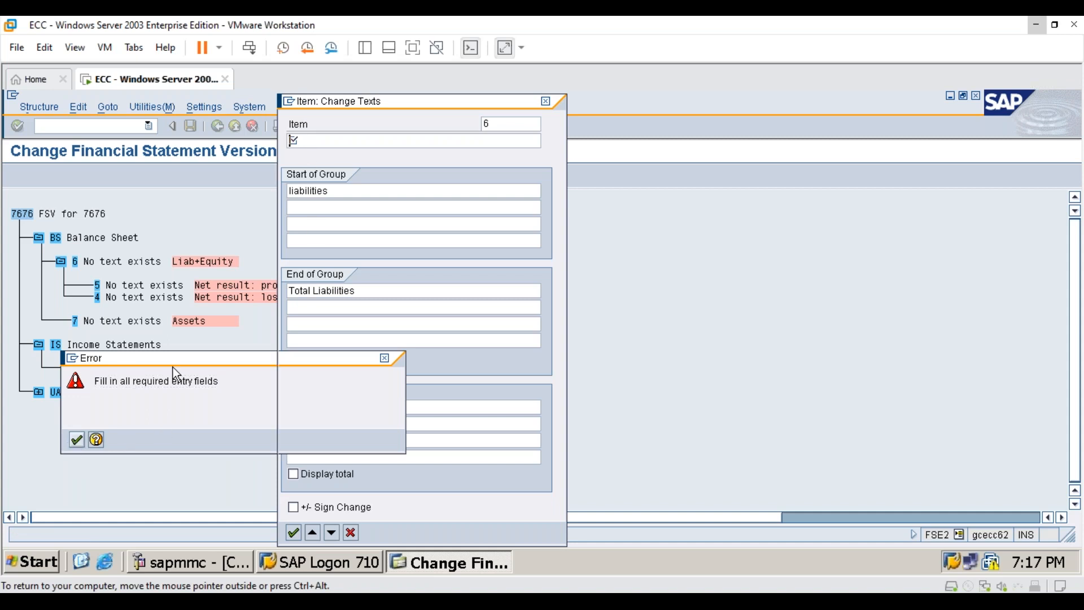
- Clear the start-of-group text of item 6
drag(350, 188, 232, 200)
key(Delete)
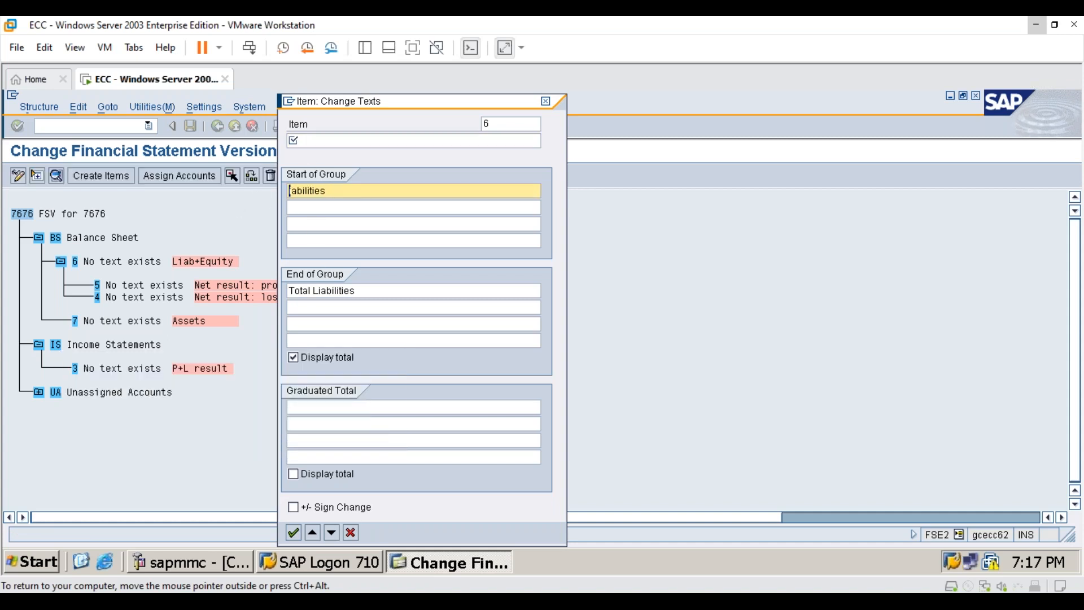
click(323, 139)
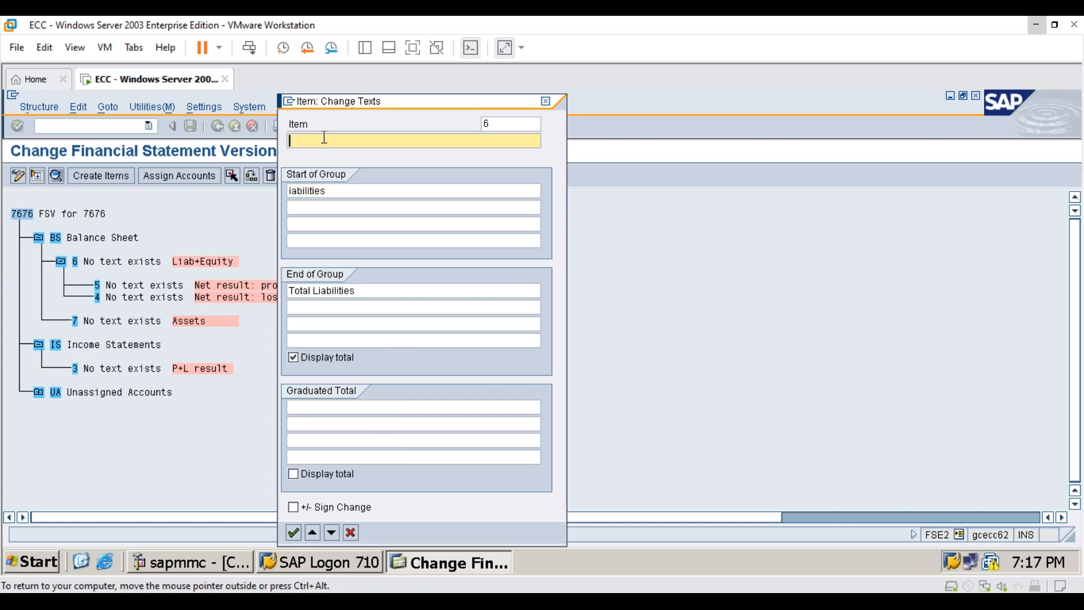
click(337, 191)
key(BackSpace)
key(BackSpace)
key(BackSpace)
key(BackSpace)
key(BackSpace)
key(BackSpace)
key(BackSpace)
key(BackSpace)
key(BackSpace)
key(BackSpace)
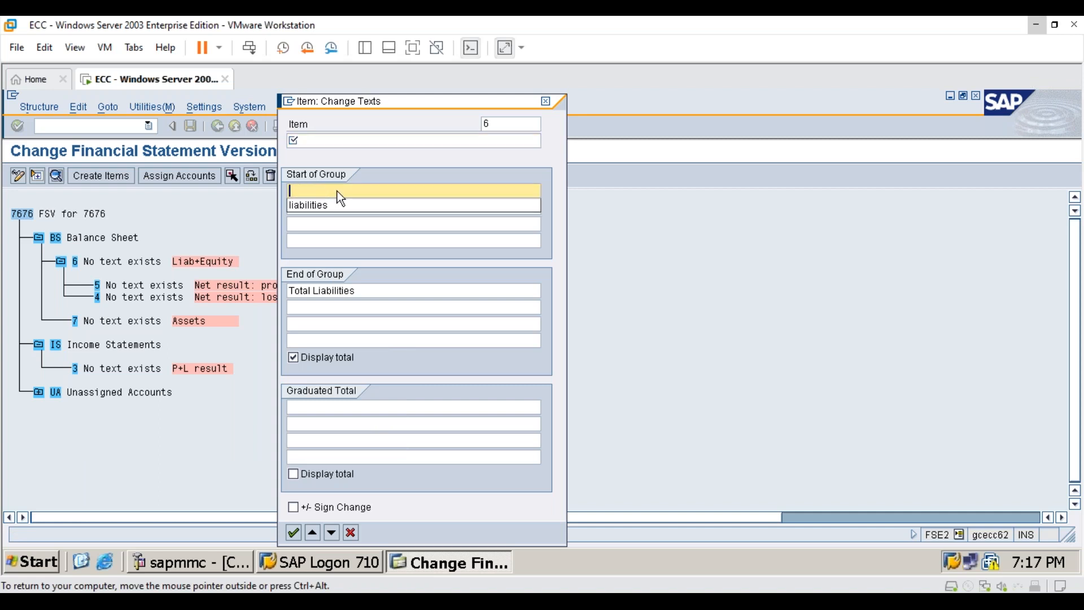
- Set the item text of item 6 to "Liabillities" and confirm the changed texts
click(319, 140)
text(libai)
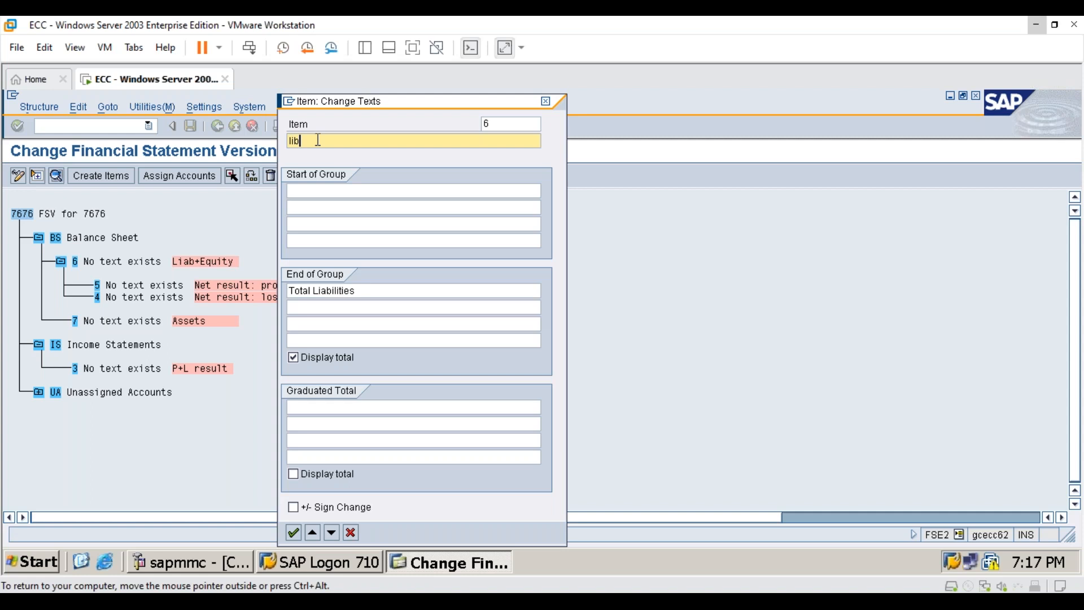
key(BackSpace)
key(BackSpace)
key(BackSpace)
key(BackSpace)
key(BackSpace)
text(Liabillities)
click(293, 533)
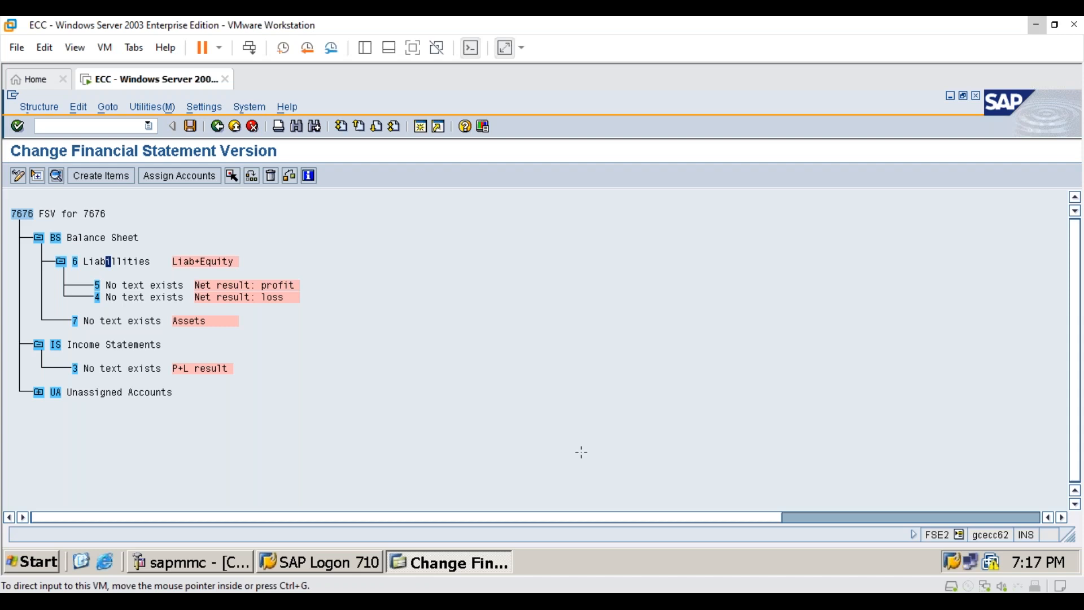
- Set the item text of item 5 (Net result: profit) to "Retain Earnings" and confirm
double_click(163, 285)
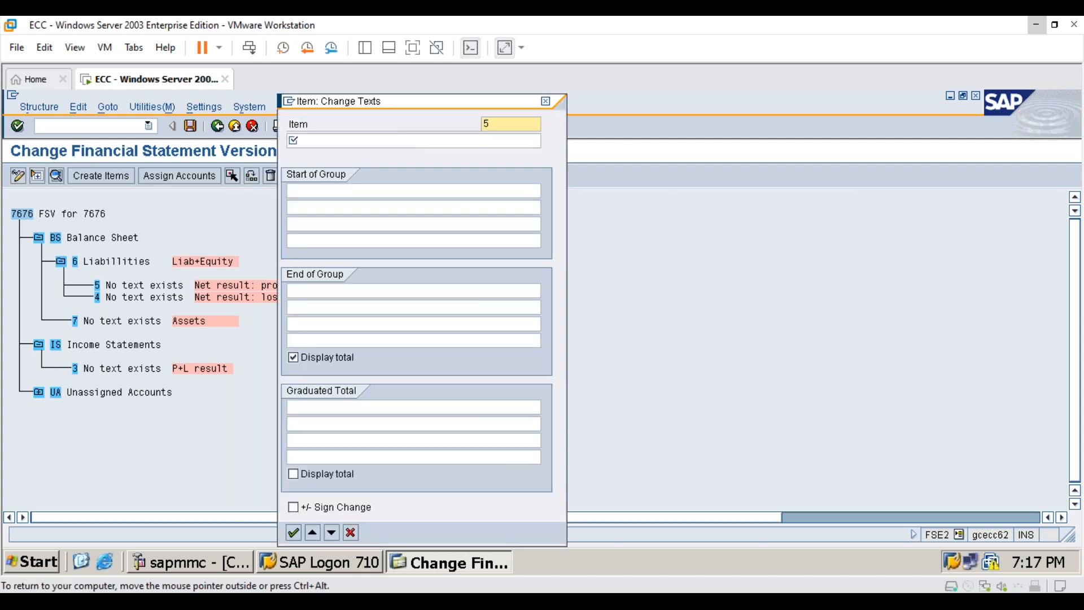
text(Retain)
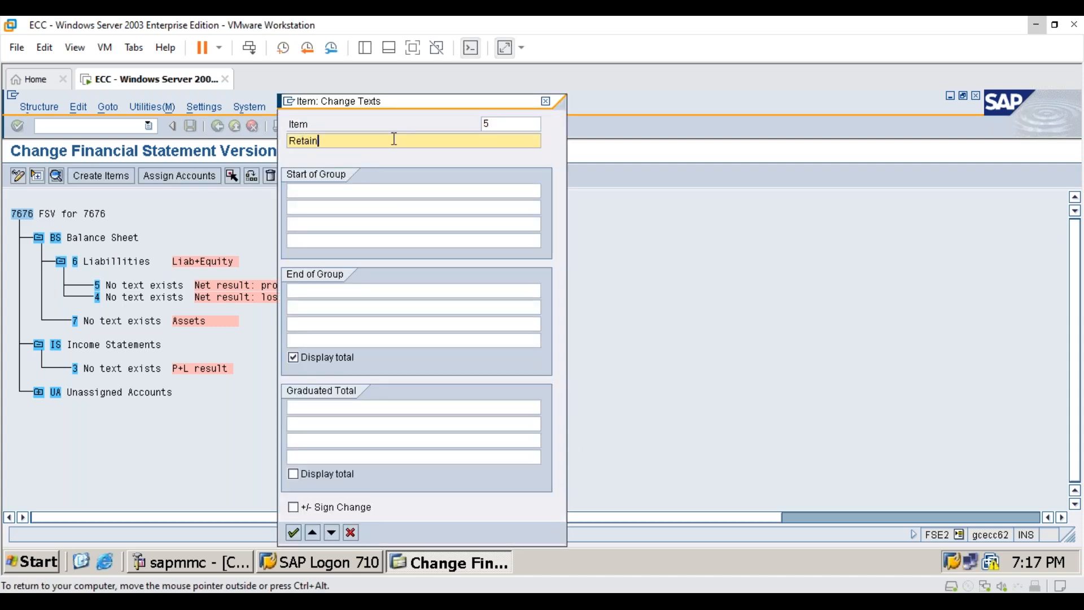
text( Earnings)
click(297, 531)
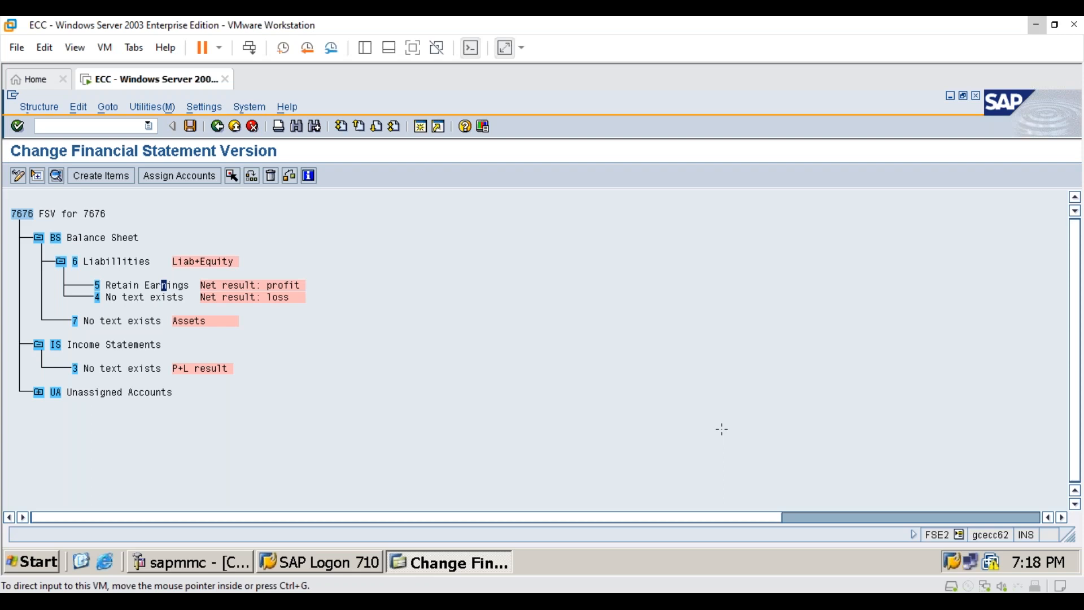
- Set the item text of item 4 (Net result: loss) to "Retain Earnings" and confirm
double_click(162, 296)
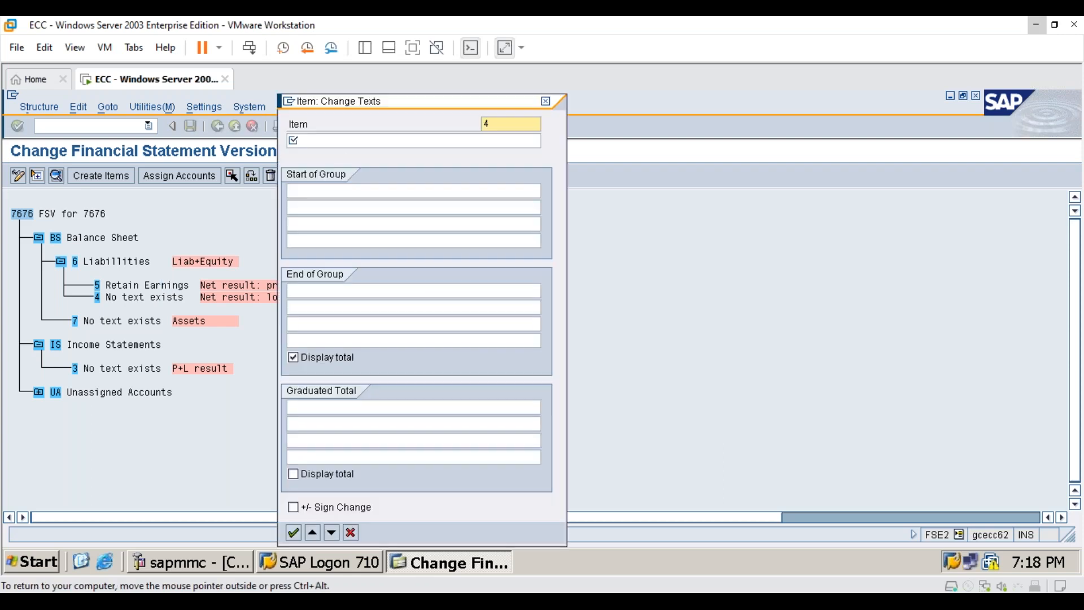
click(336, 142)
text(Ret)
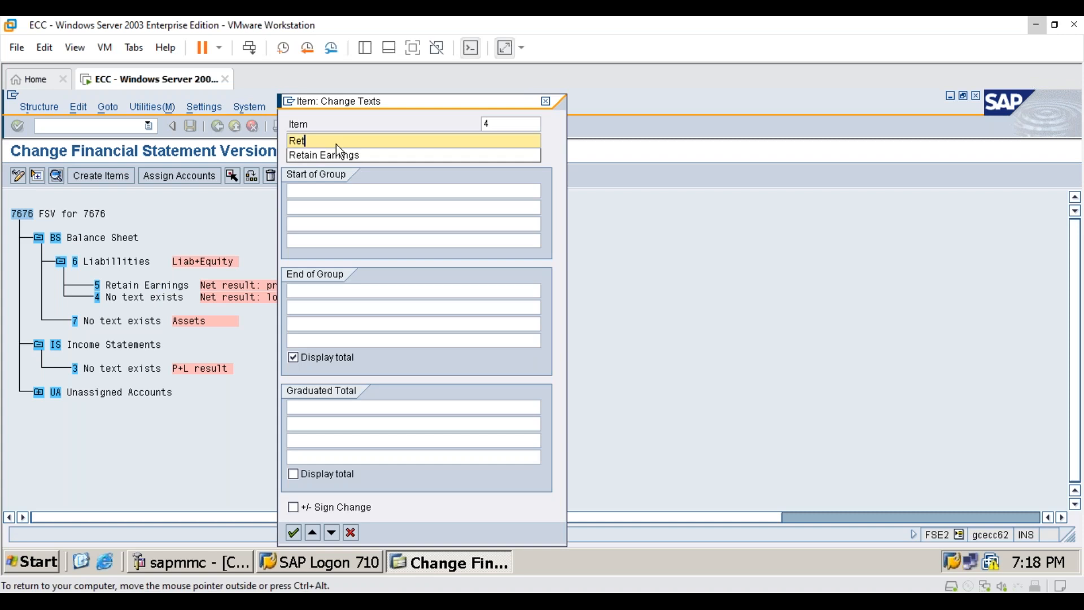
text(ain)
key(Down)
key(Return)
click(293, 532)
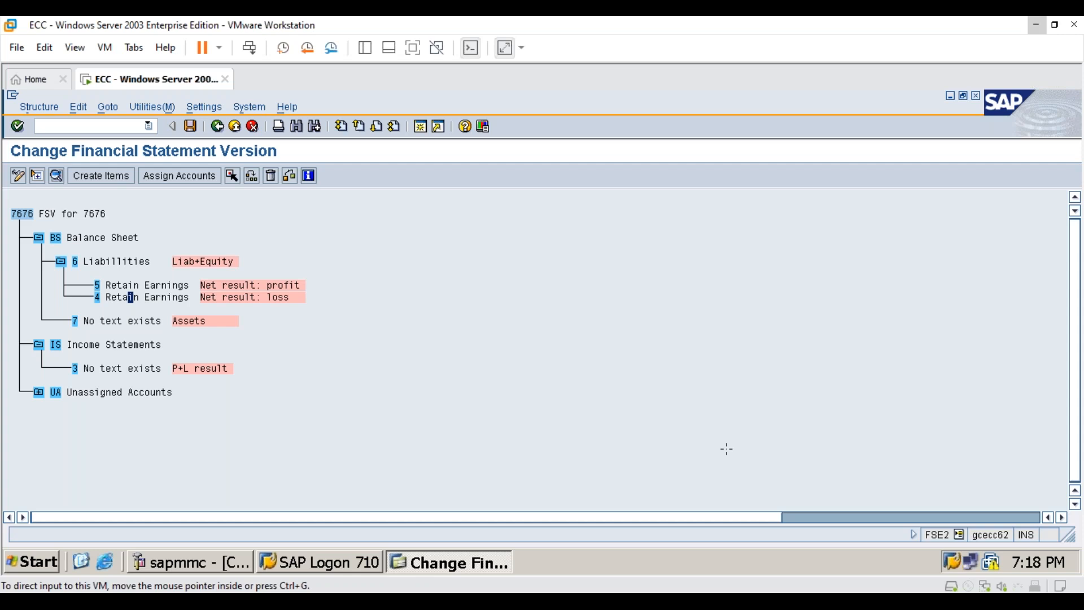
- Set the item text of item 7 under Balance Sheet to "Assets" and confirm
double_click(122, 321)
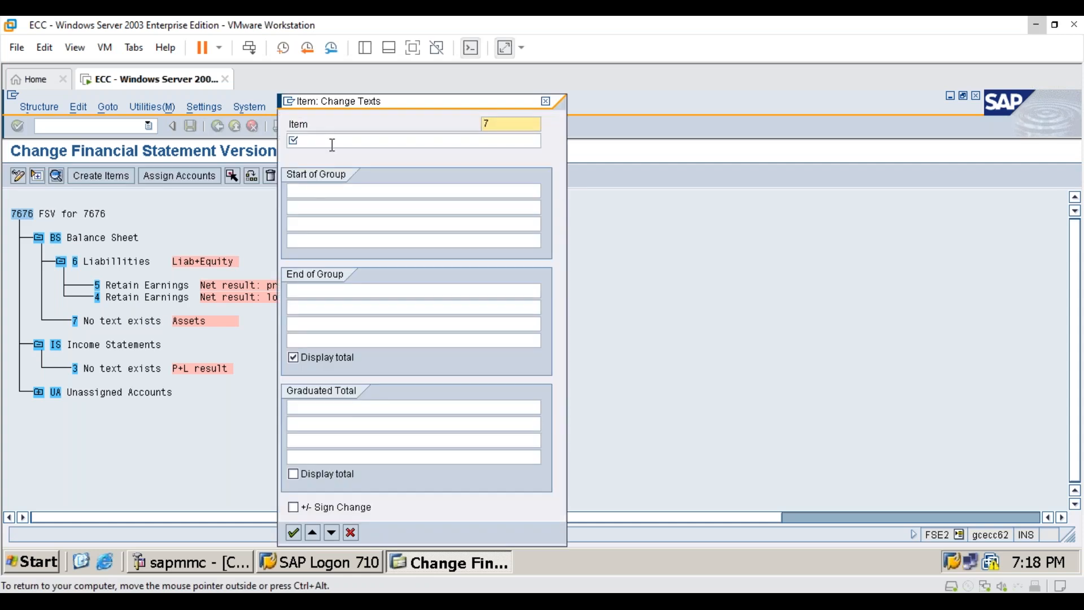
click(332, 145)
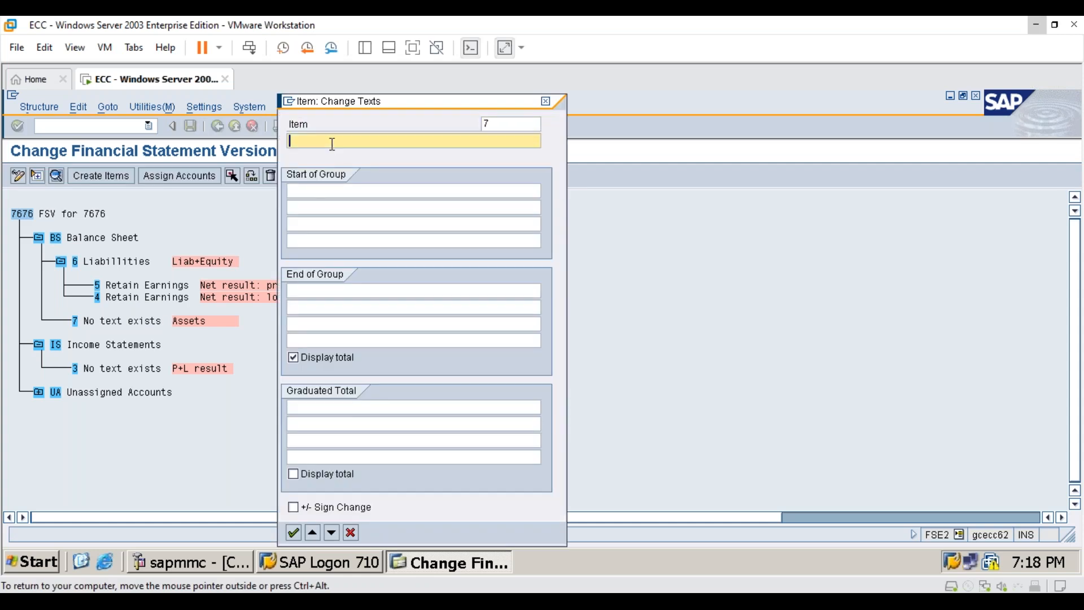
text(Asets)
key(BackSpace)
key(BackSpace)
key(BackSpace)
text(sets)
click(295, 532)
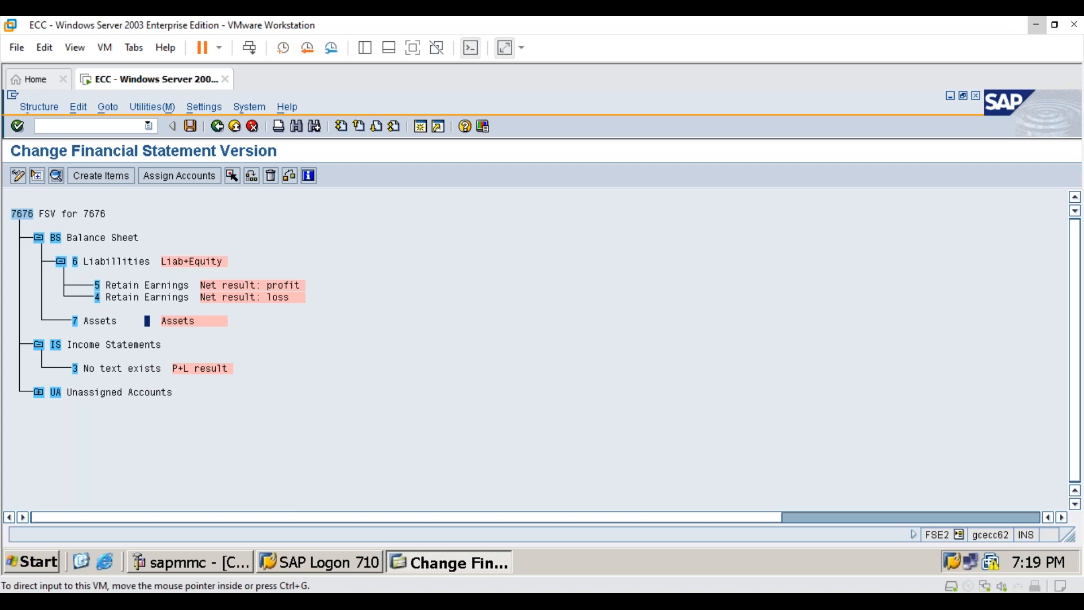
- Set the item text of item 3 (P+L result) under Income Statements to "Net Result" and confirm
click(144, 368)
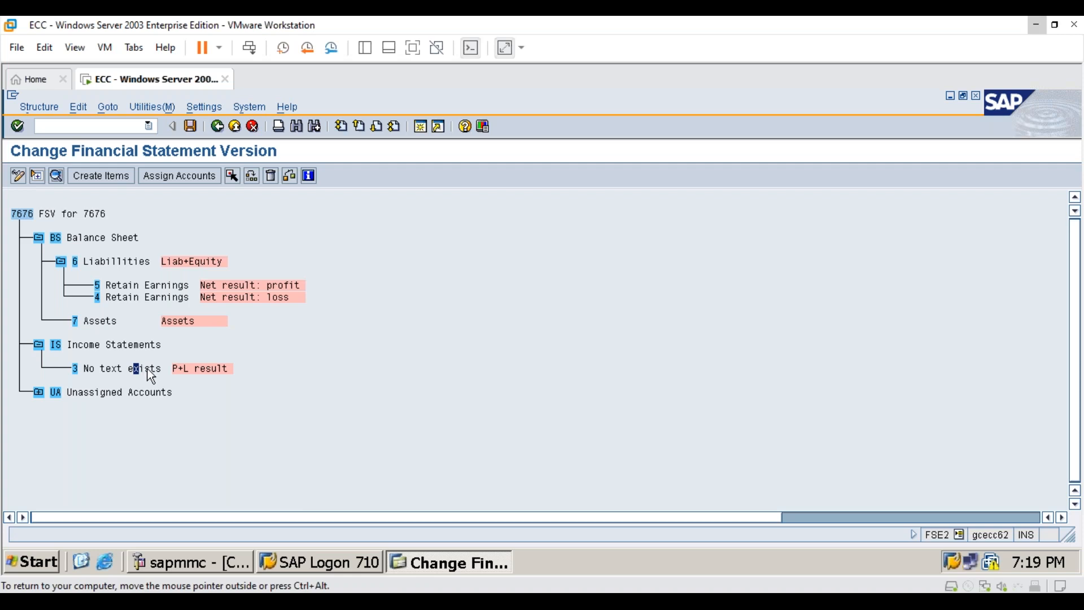
double_click(147, 368)
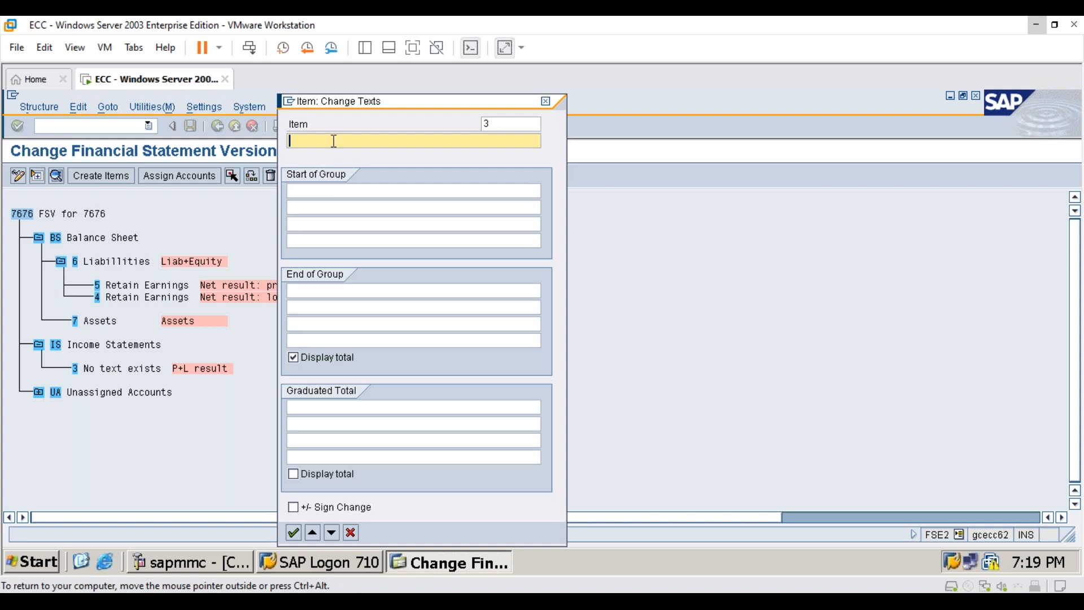
text(Net Result)
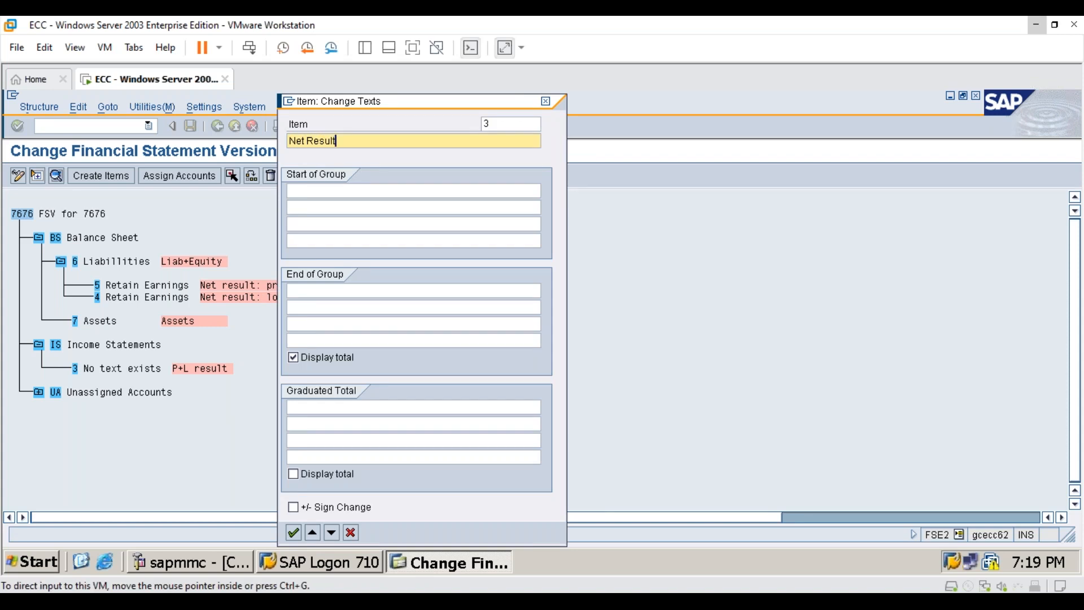
click(293, 532)
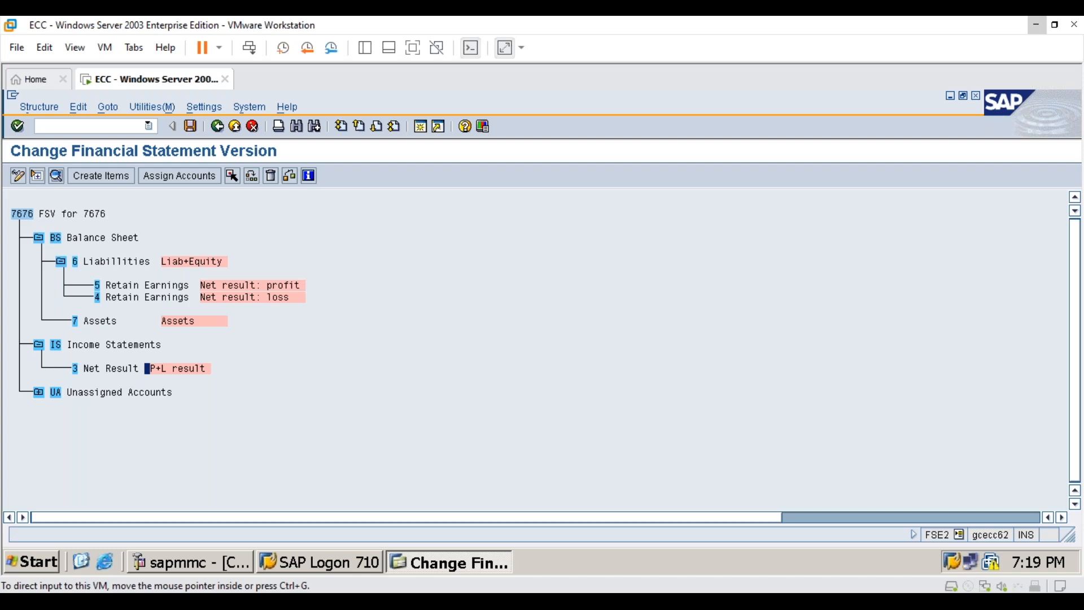
- Expand Unassigned Accounts and set the item text of item 1 (Fin. Statement Notes) to "Financial Statment Notes"
click(38, 392)
click(109, 416)
double_click(140, 429)
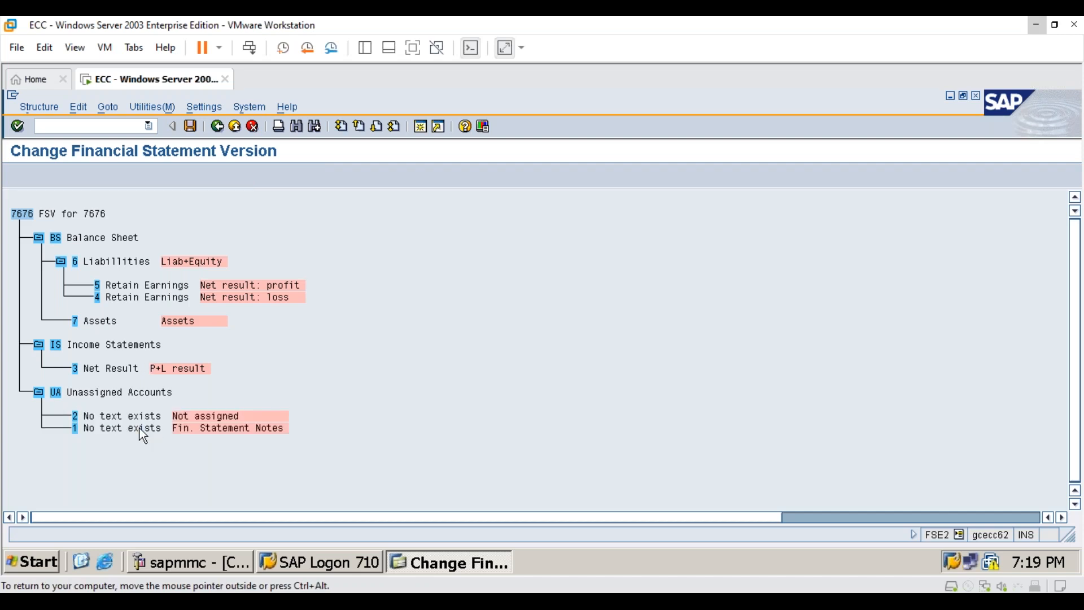
click(349, 141)
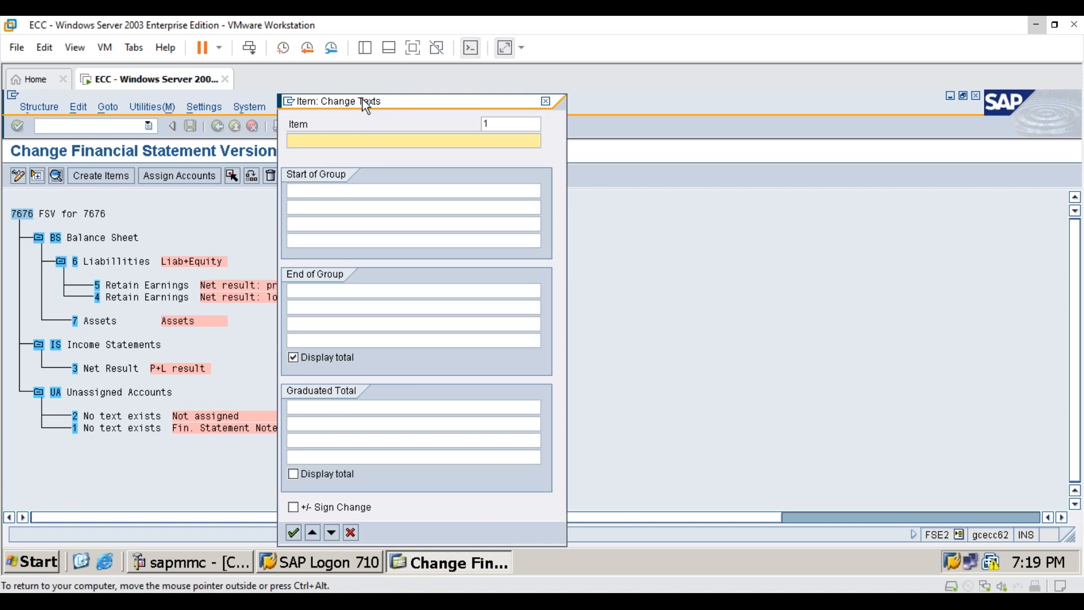
drag(361, 104, 603, 100)
text(Fin)
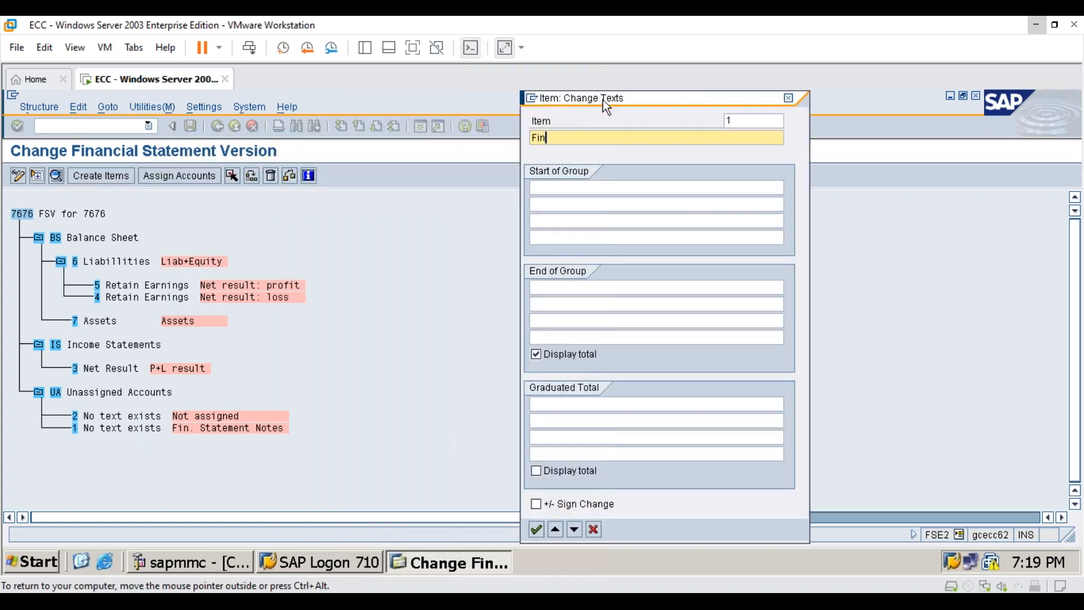
text(ancial Statment Notes)
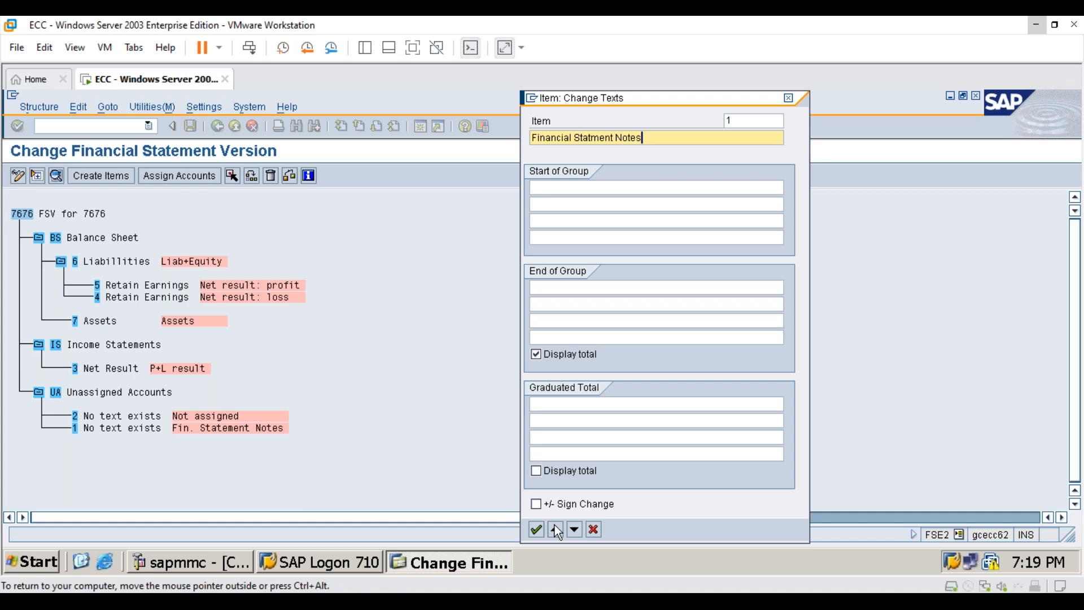
click(539, 532)
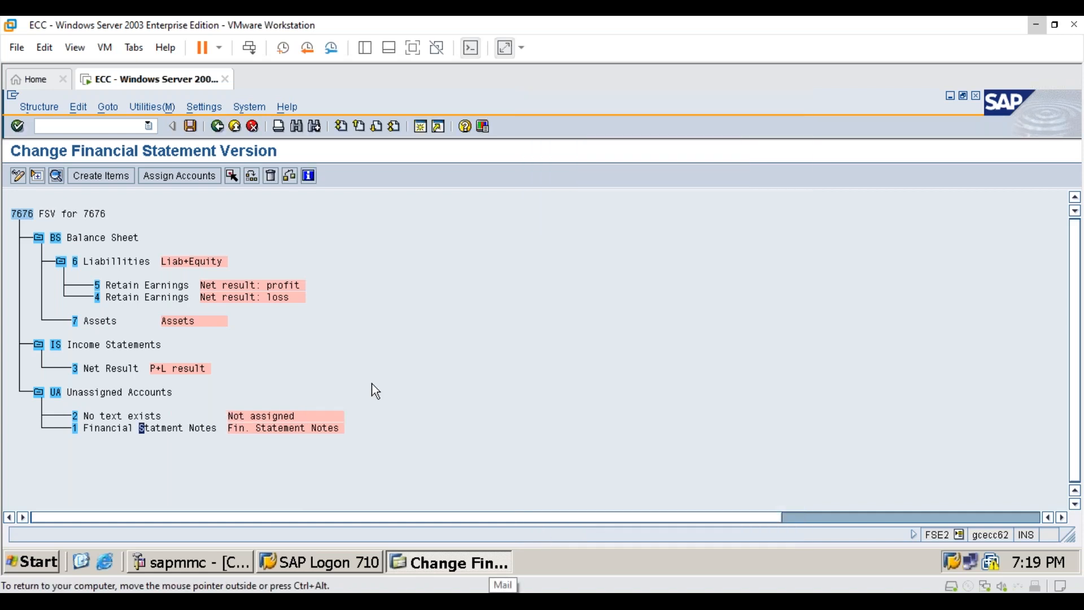
- Save the financial statement version and accept customizing request ECCK900088
click(190, 126)
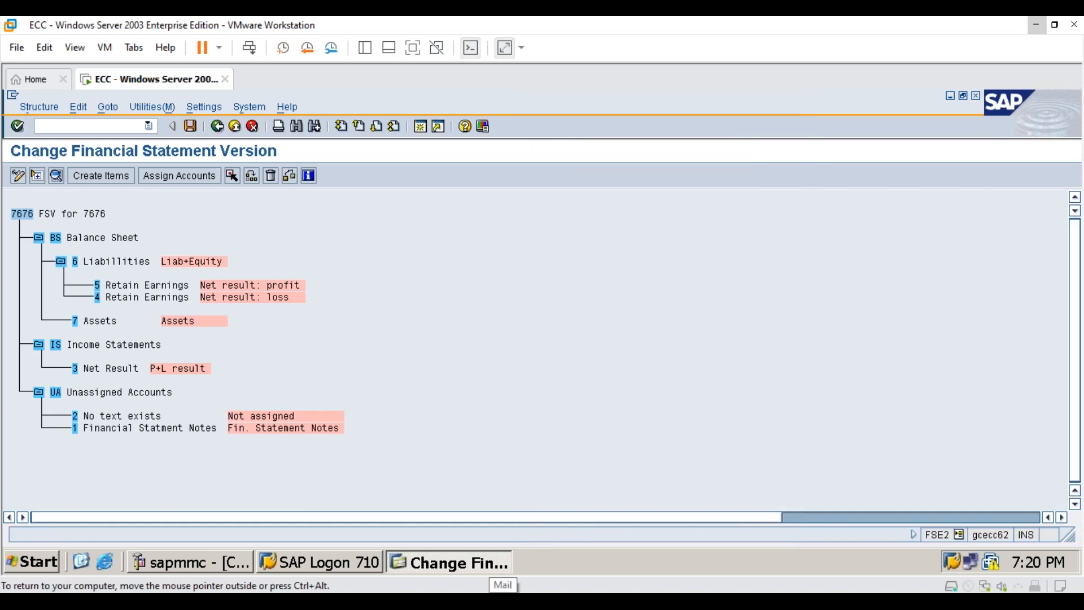
click(43, 309)
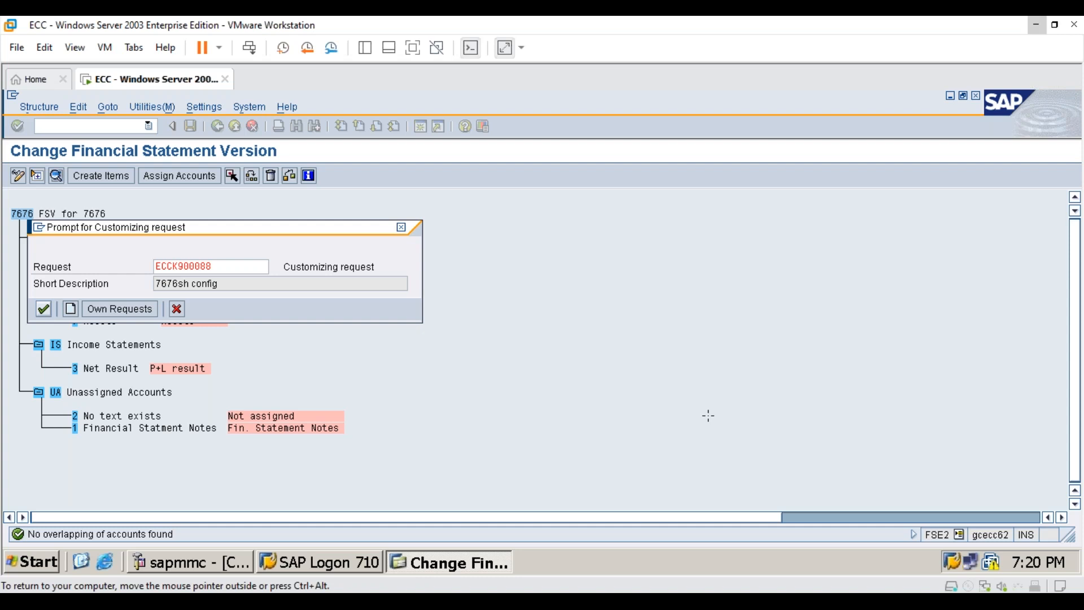
key(Return)
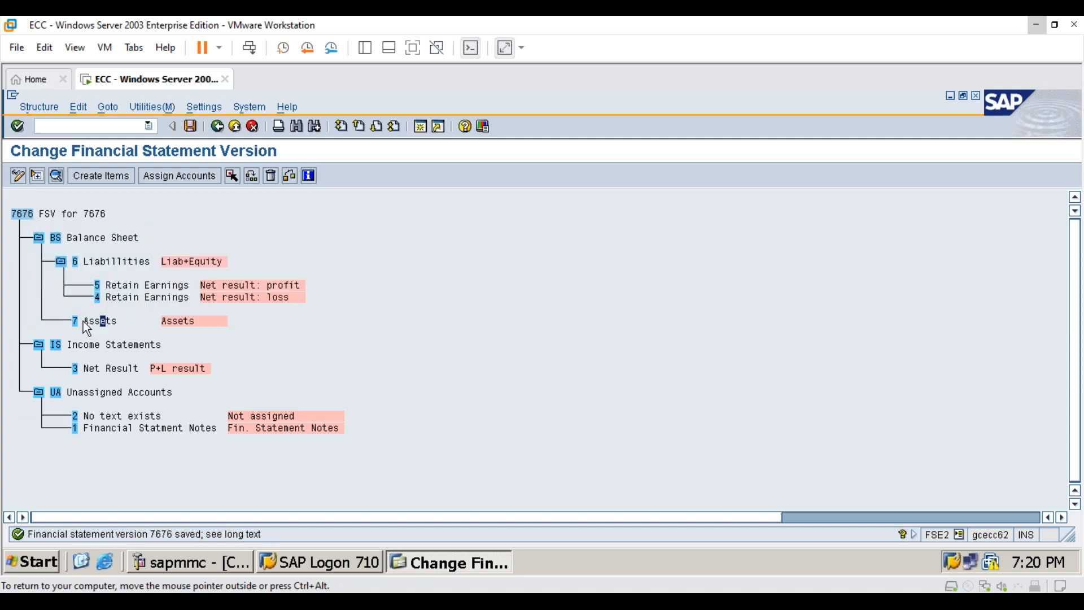
- Start creating subitems under Assets (item 7) and enter the item keys L1, L2 and L3
click(123, 178)
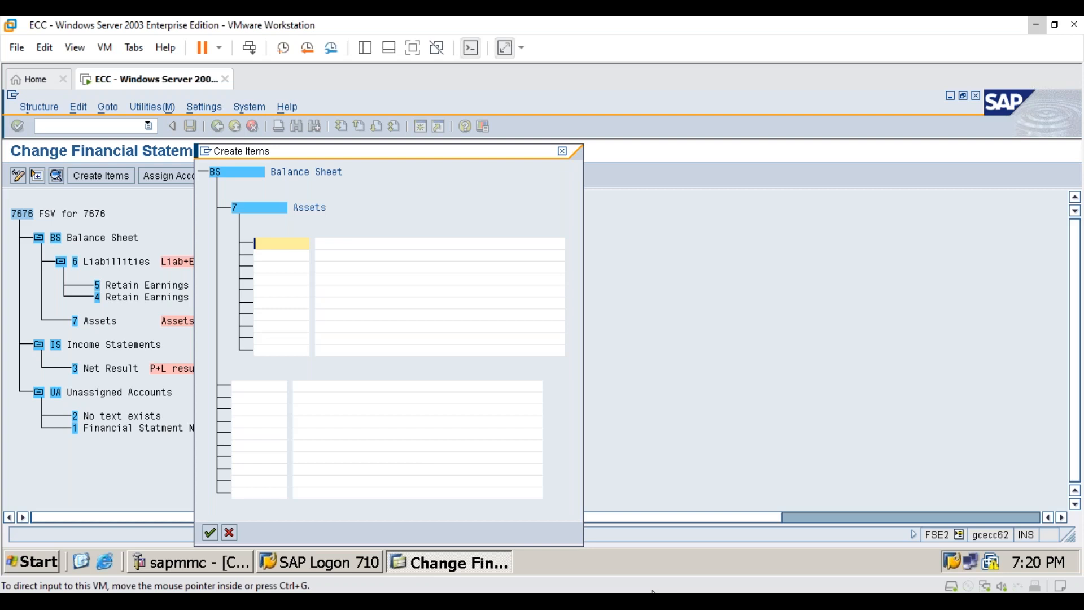
text(L1)
key(Return)
text(L2)
key(Return)
text(L3)
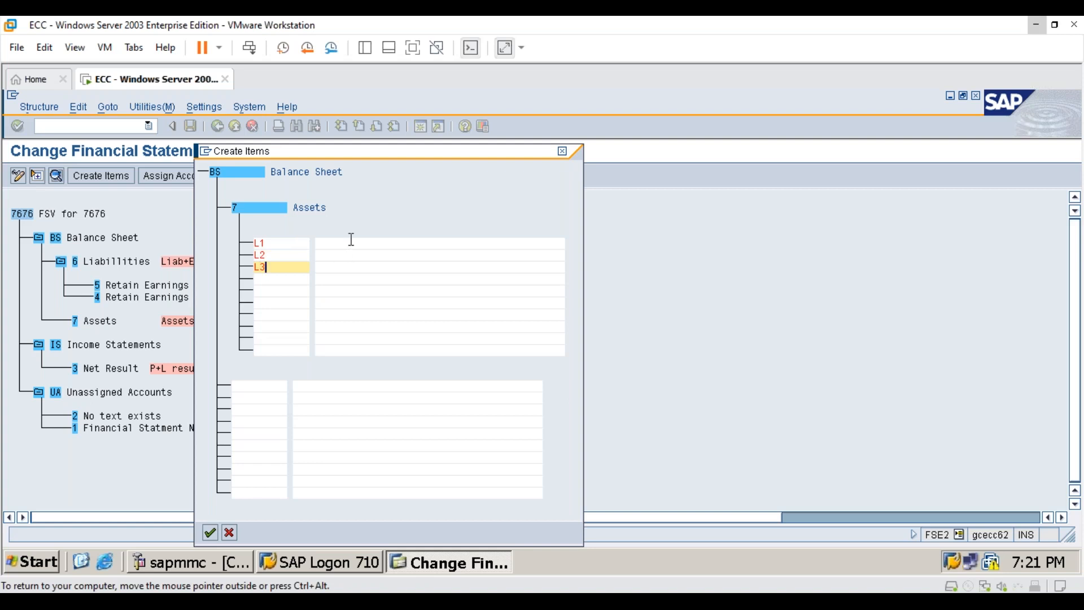
drag(353, 153, 535, 148)
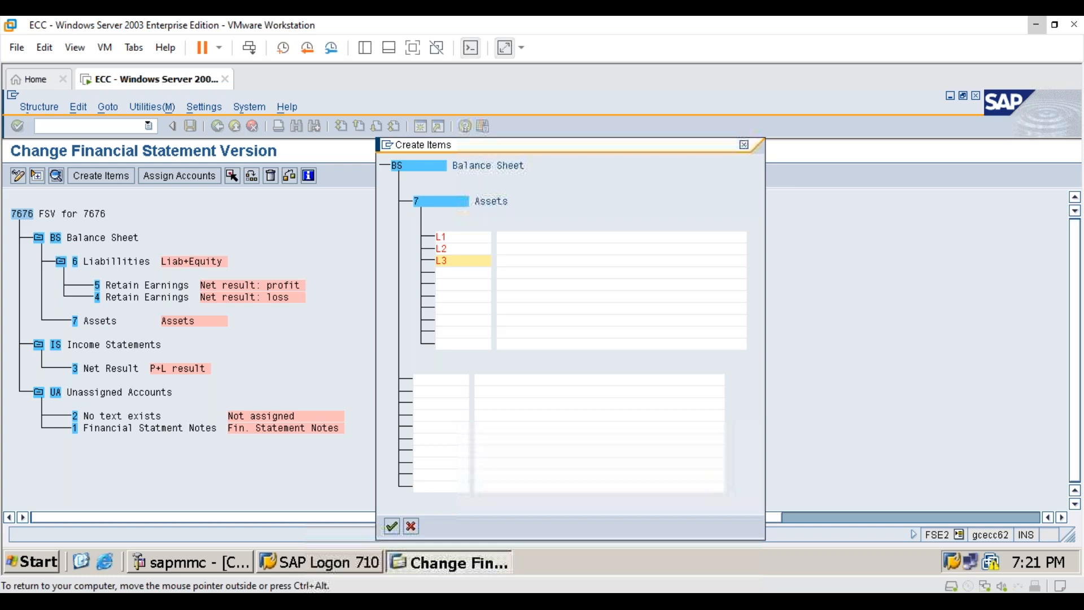
- Name new item L1 "Current Assets" and L2 "Non Current Assets"
click(516, 238)
text(Current )
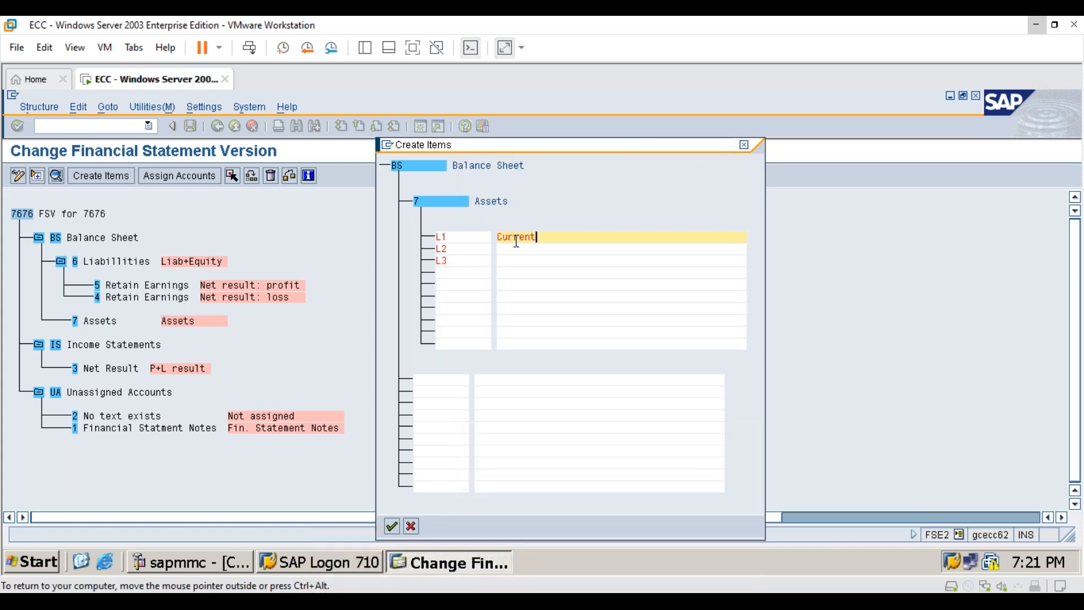
text(Assets)
key(Down)
text(Non)
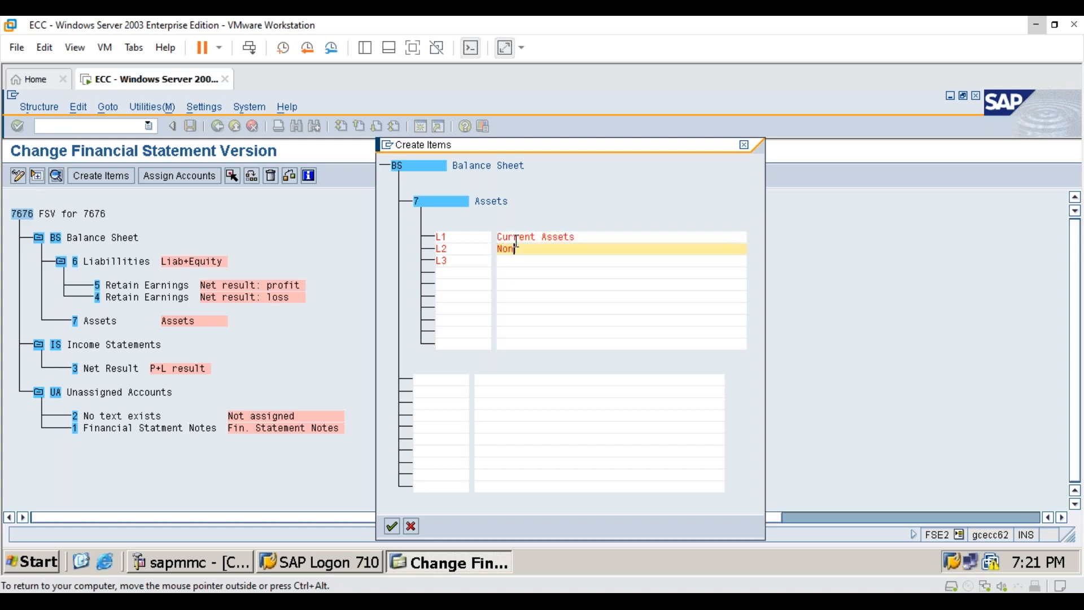
text(-Current Assets)
- Name new item L3 "Other than non current assets" and confirm creating the three Assets subitems
click(549, 263)
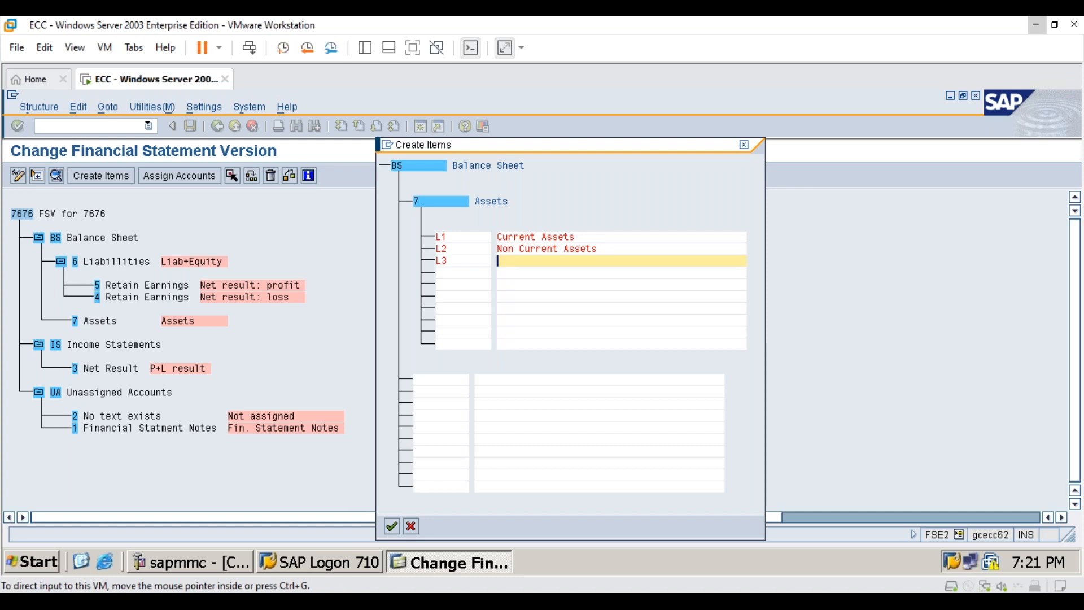
text(Oter)
key(BackSpace)
key(BackSpace)
key(BackSpace)
key(BackSpace)
text(Other than )
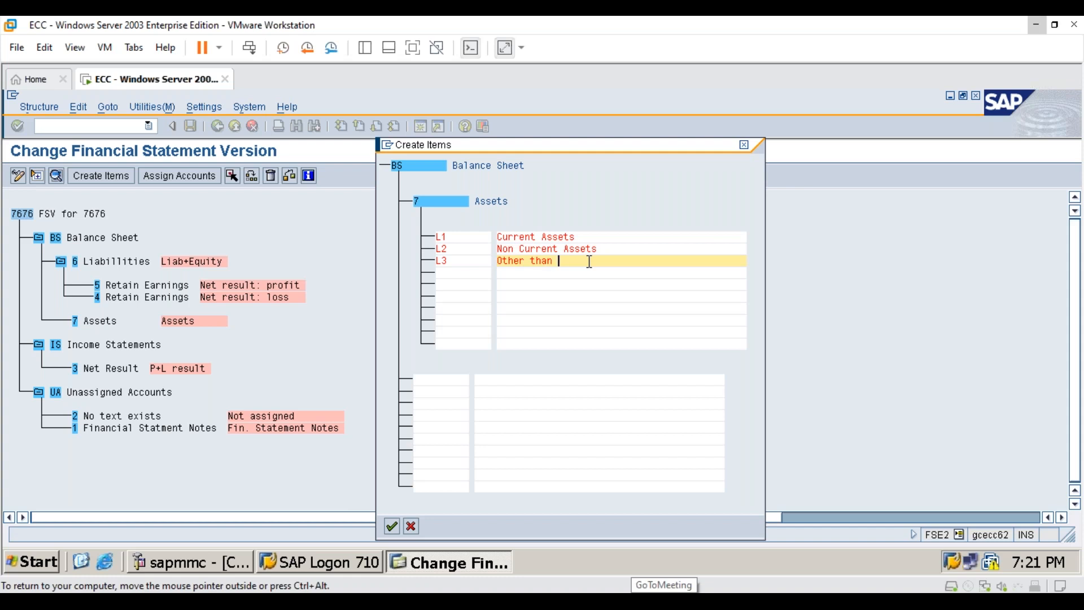
text(non current)
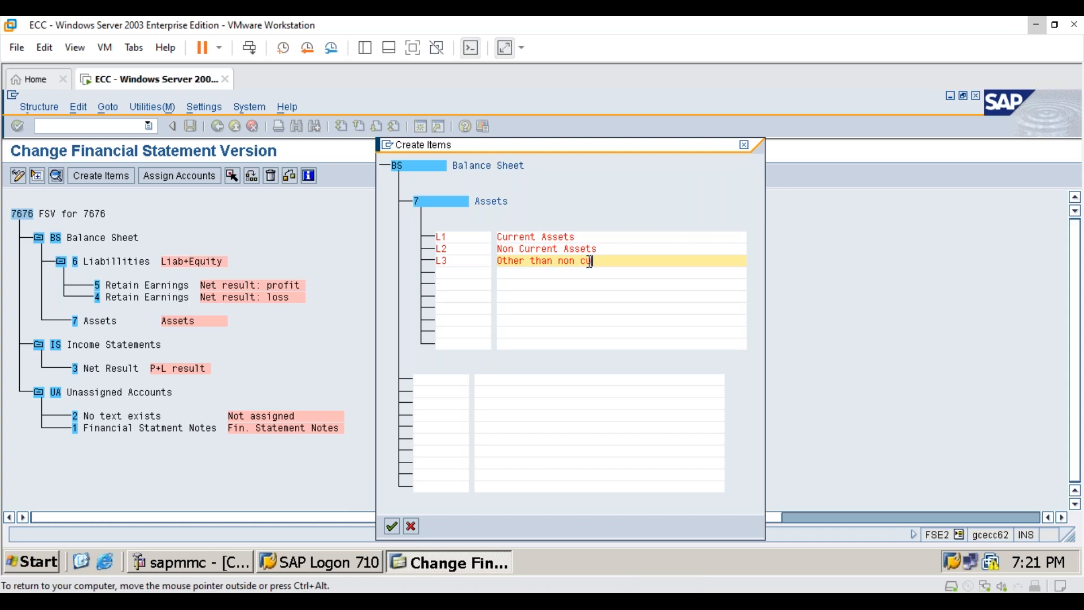
text( assets)
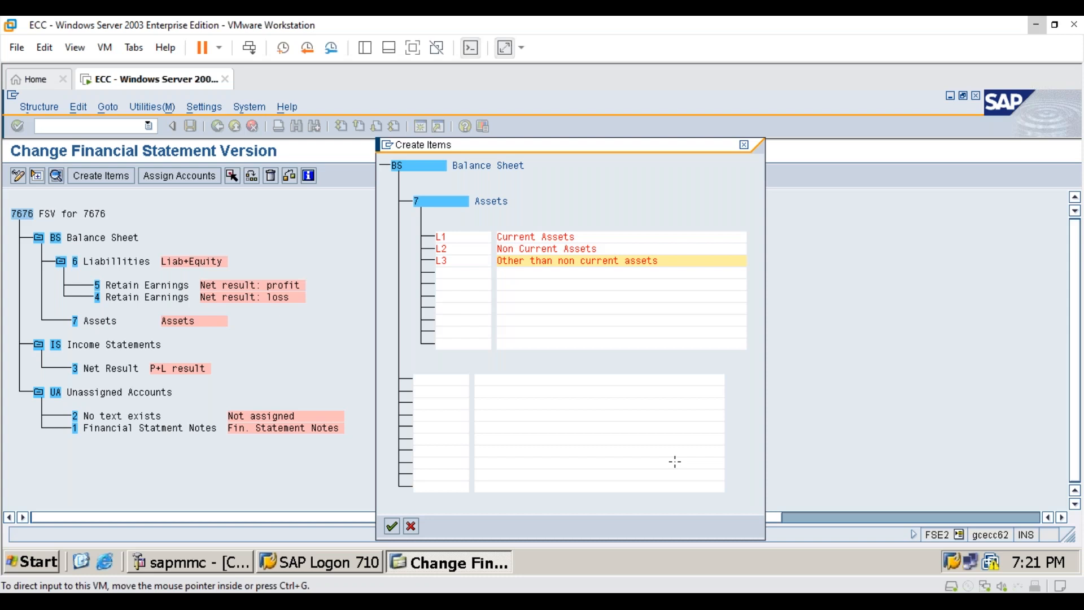
key(Return)
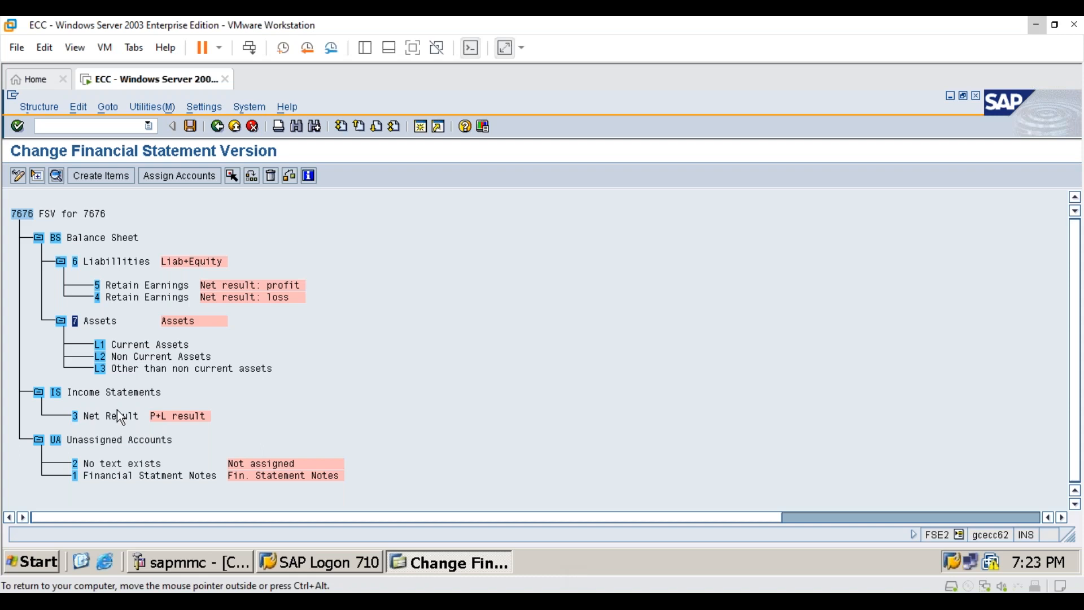
- Create items 8 "Expenses" and 9 "Income" under Income Statements
click(136, 393)
click(58, 390)
click(125, 175)
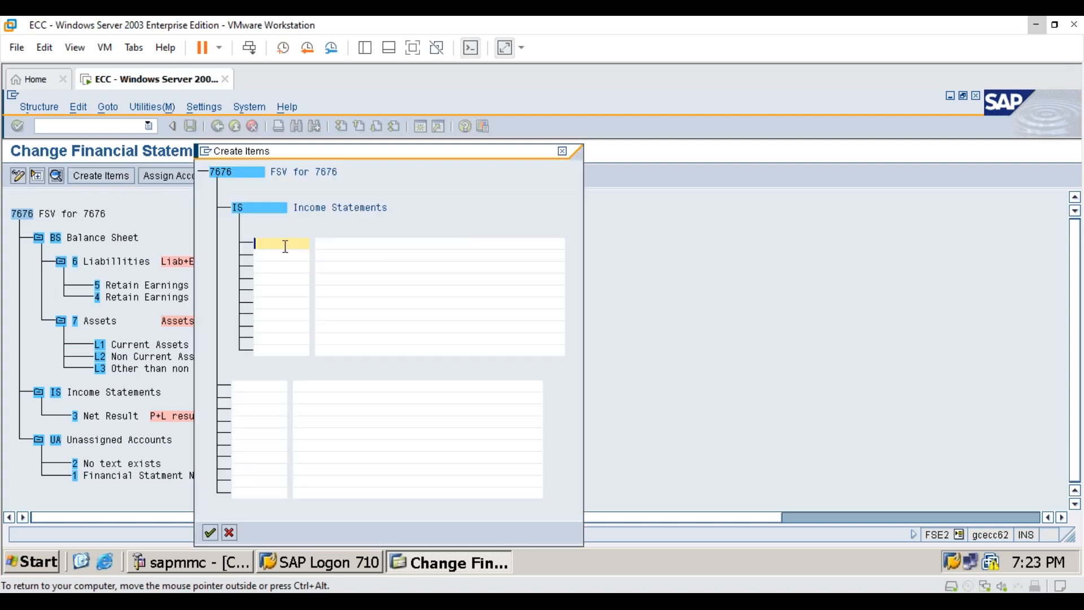
text(8)
key(Tab)
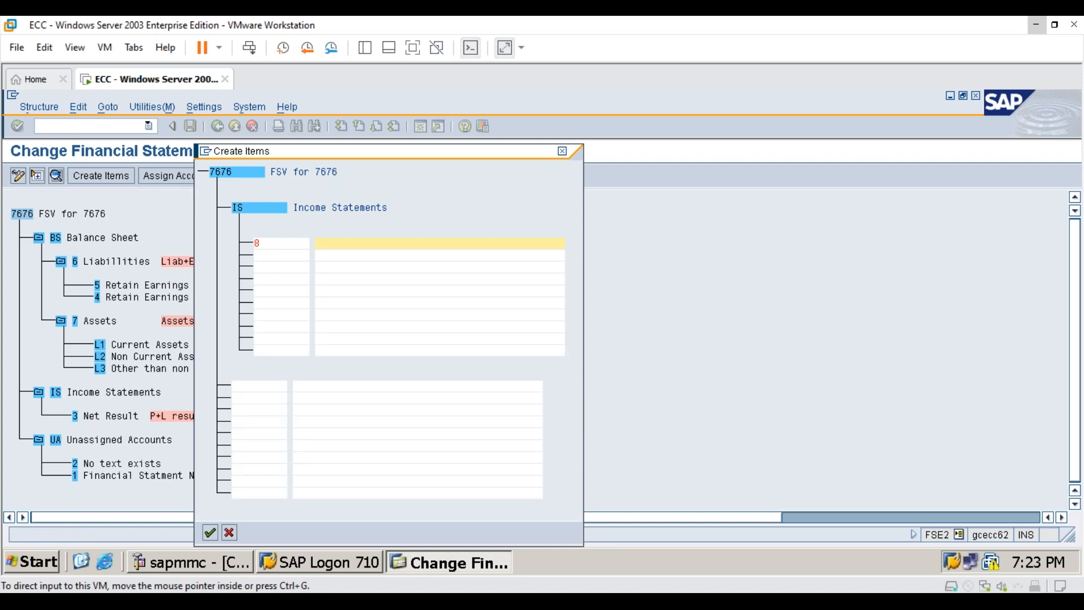
text(Expenses)
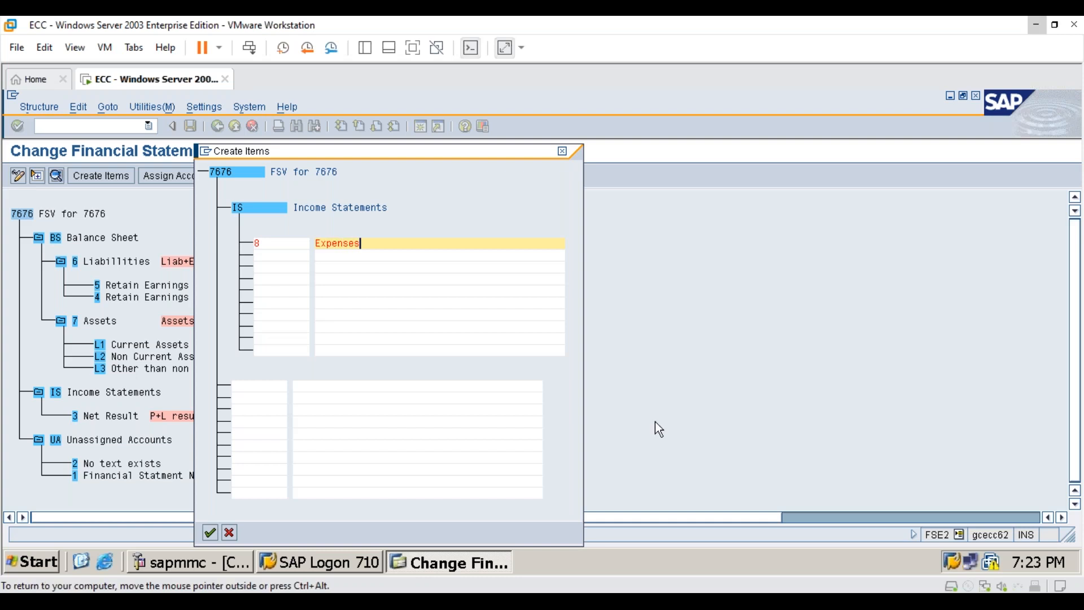
key(Tab)
text(9)
key(Tab)
text(Income)
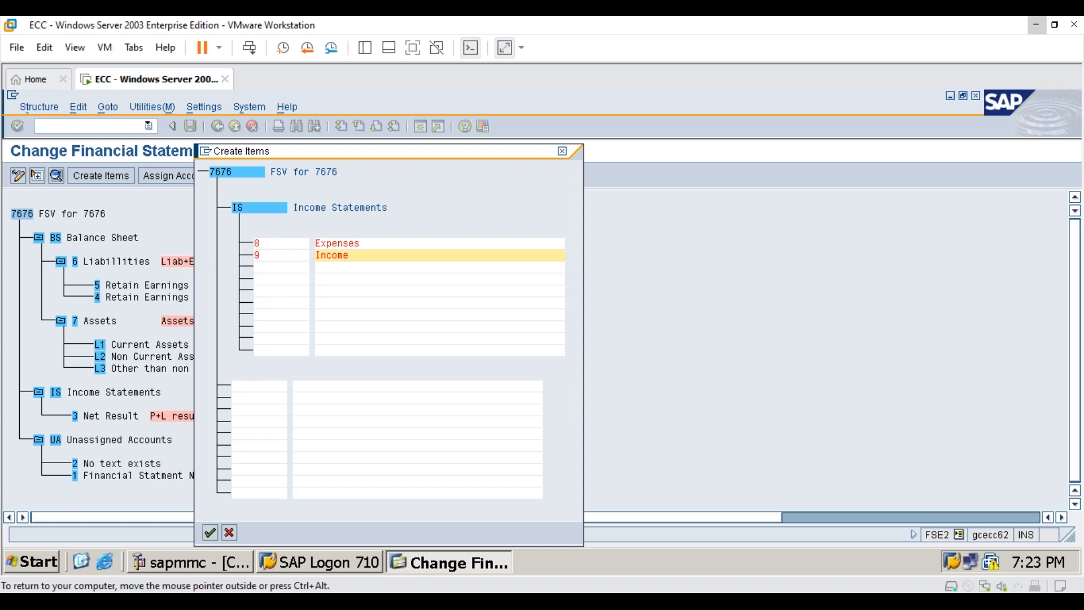
key(Return)
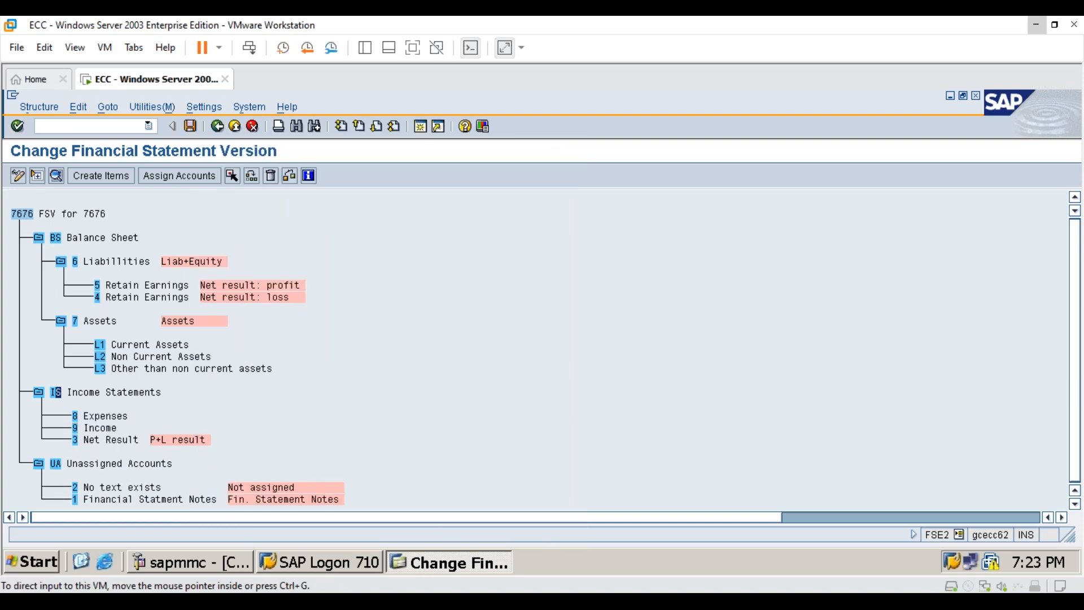
click(1036, 24)
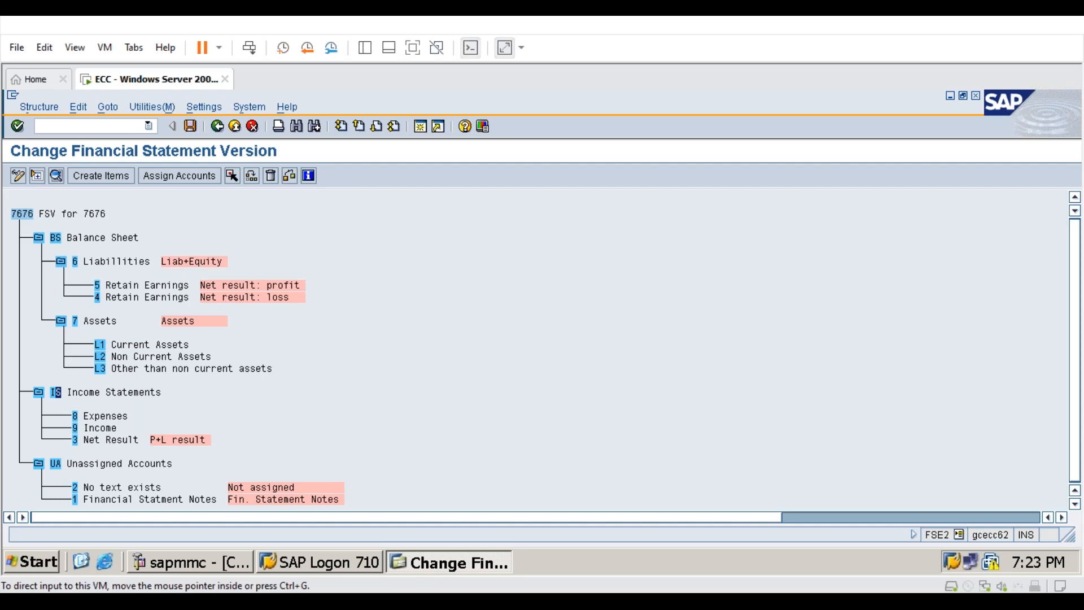
double_click(106, 261)
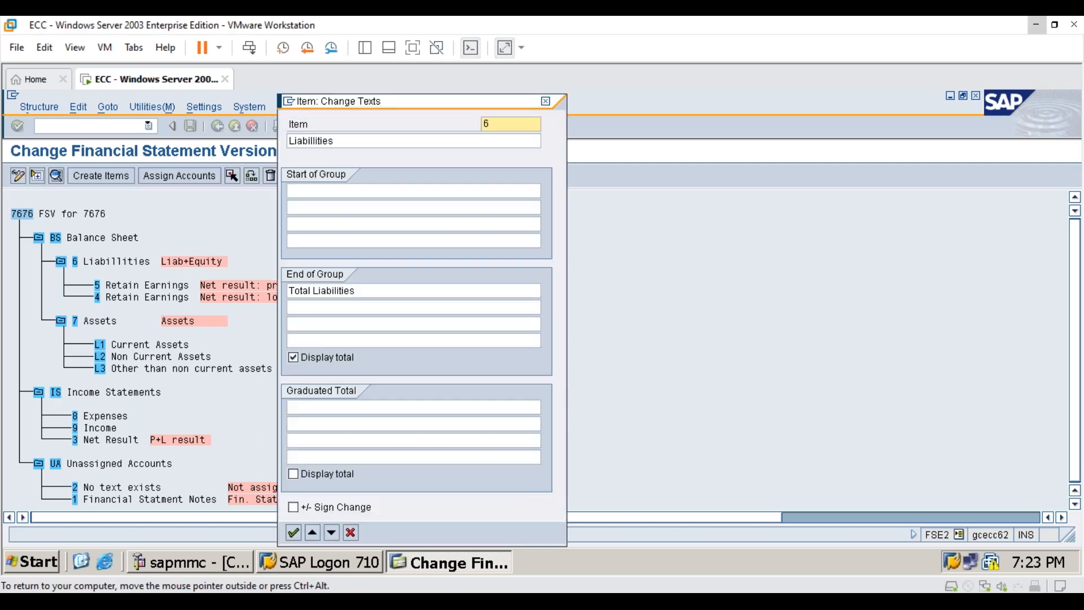
click(545, 101)
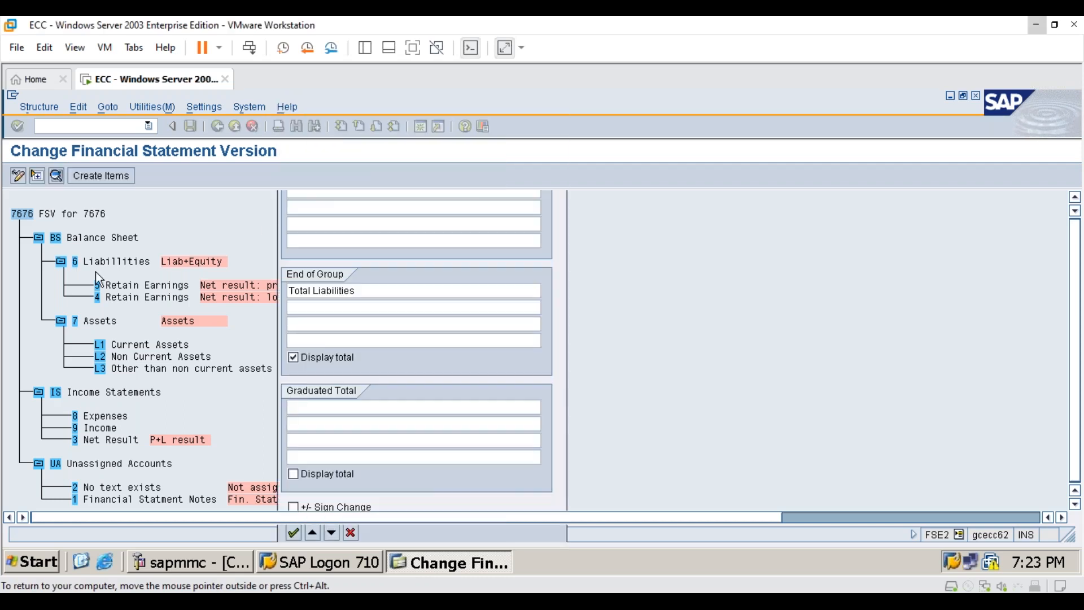
- Start creating subitems under Liabilities (item 6) and enter item 14 named "Current Liabilities"
click(100, 175)
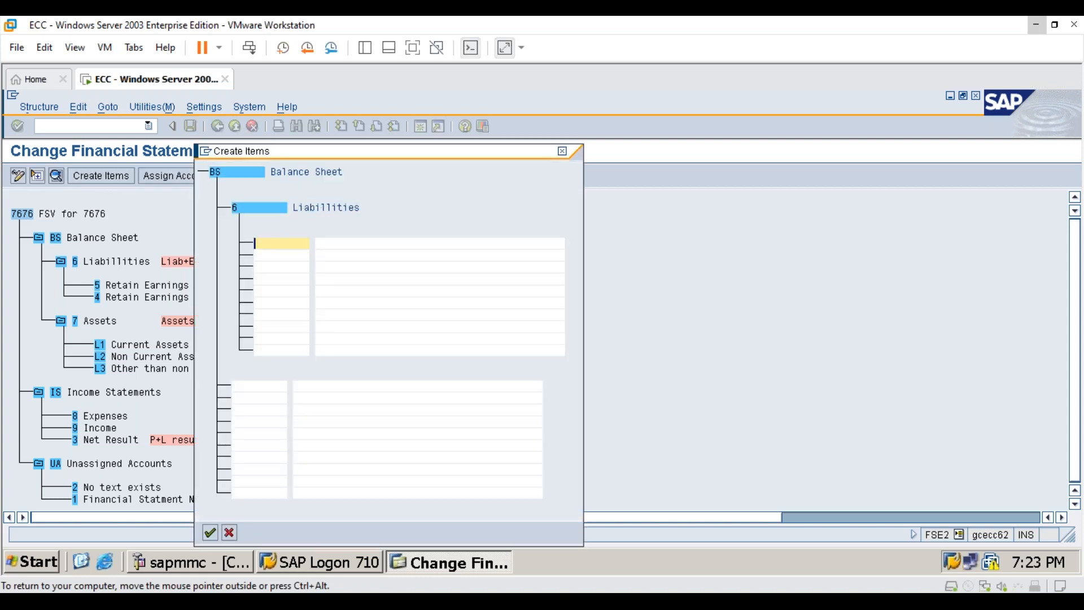
text(14)
key(Tab)
text(Curr)
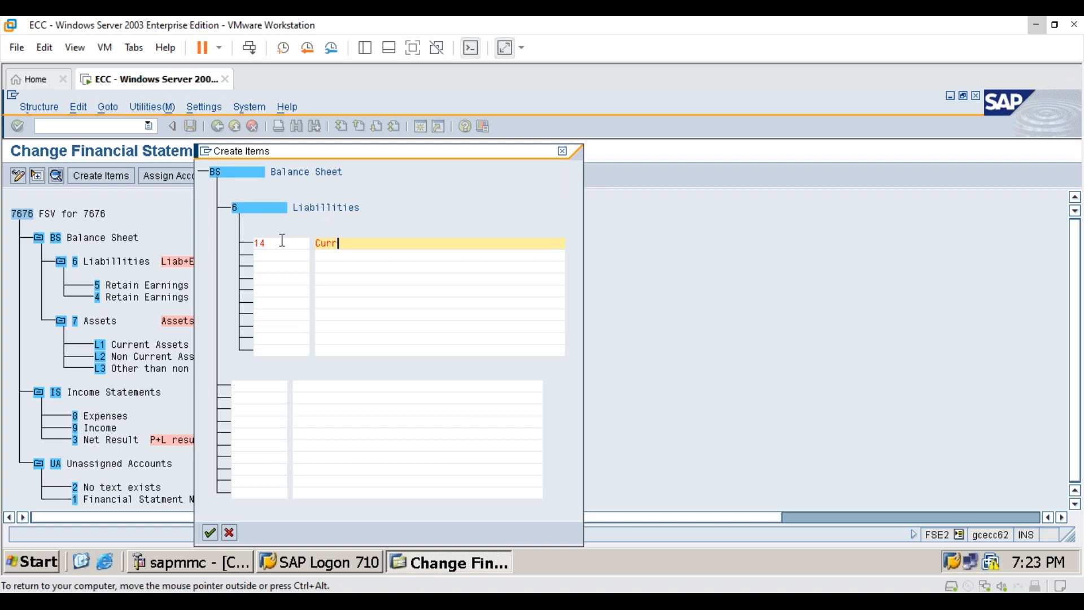
text(ent Liabilities)
key(Tab)
- Add item 15 "Non Current Liabilities" and confirm creating the Liabilities subitems
text(15)
key(Tab)
text(Non Cu)
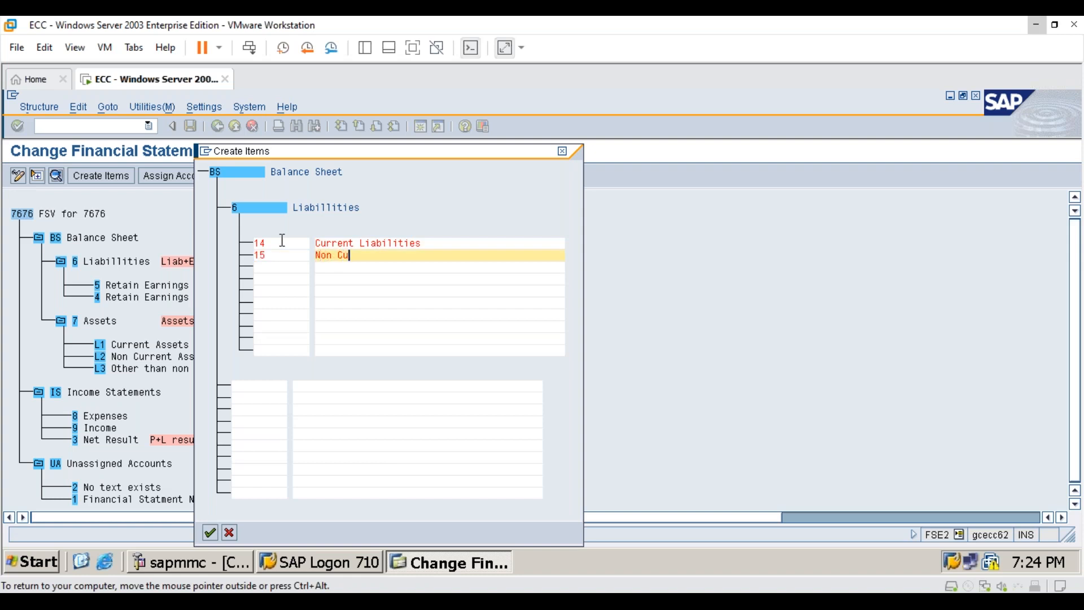
text(rrent Liablities)
key(BackSpace)
key(BackSpace)
key(BackSpace)
key(BackSpace)
key(BackSpace)
key(BackSpace)
text(ilities)
key(Return)
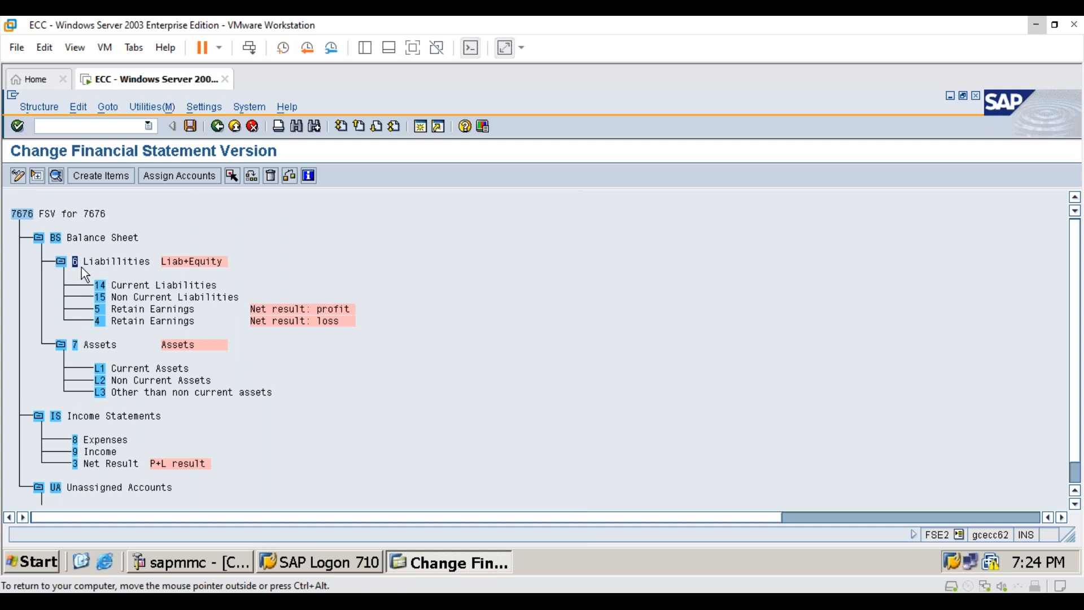
click(61, 262)
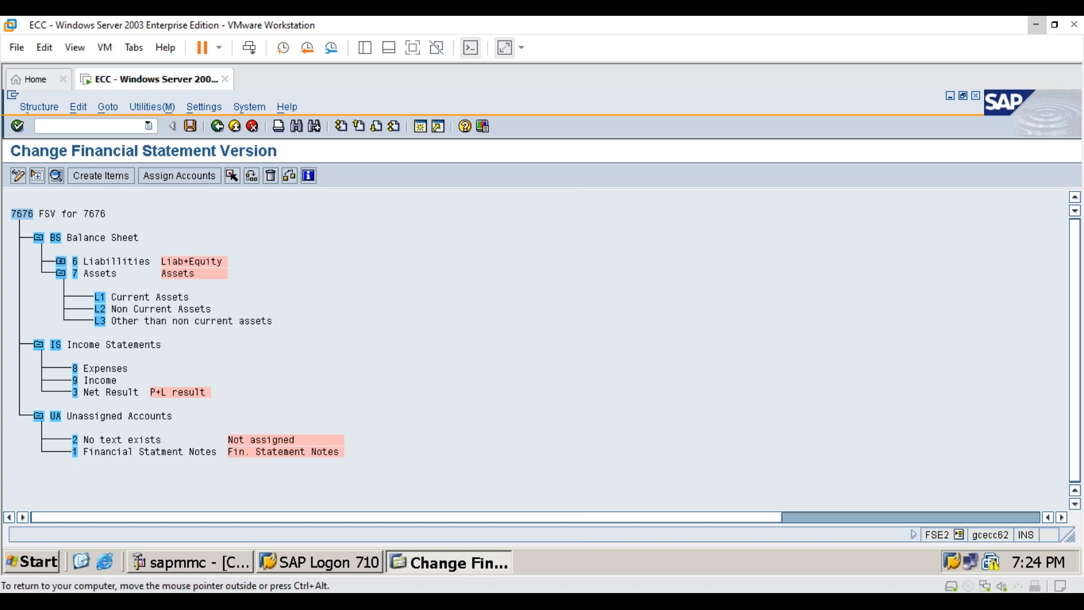
click(61, 261)
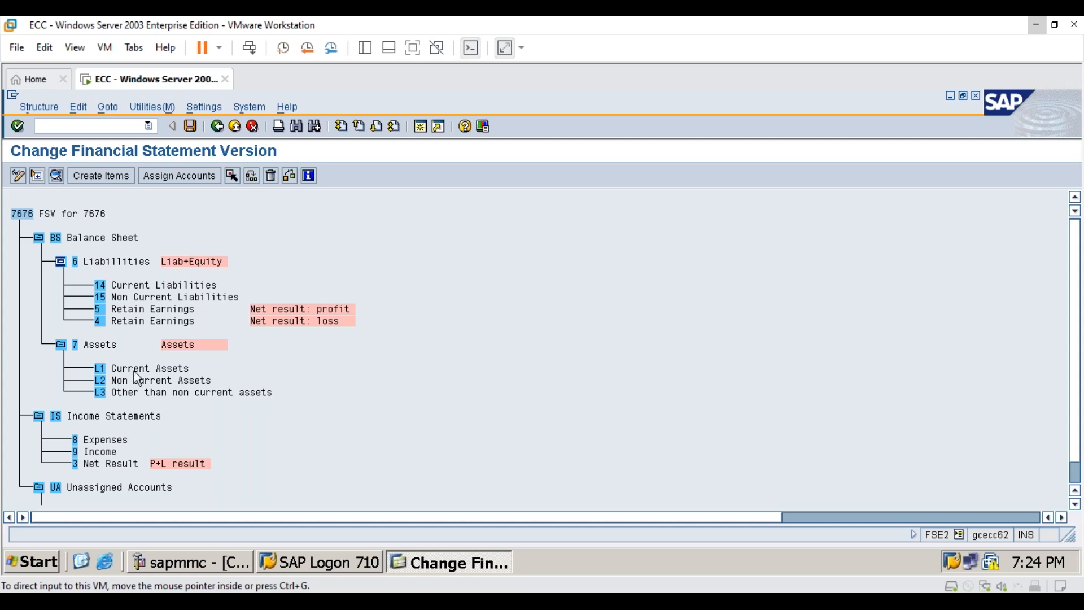
- Start creating subitems under Current Liabilities (item 14) and enter item SC named "Sundry creditors"
click(105, 175)
drag(338, 154, 428, 148)
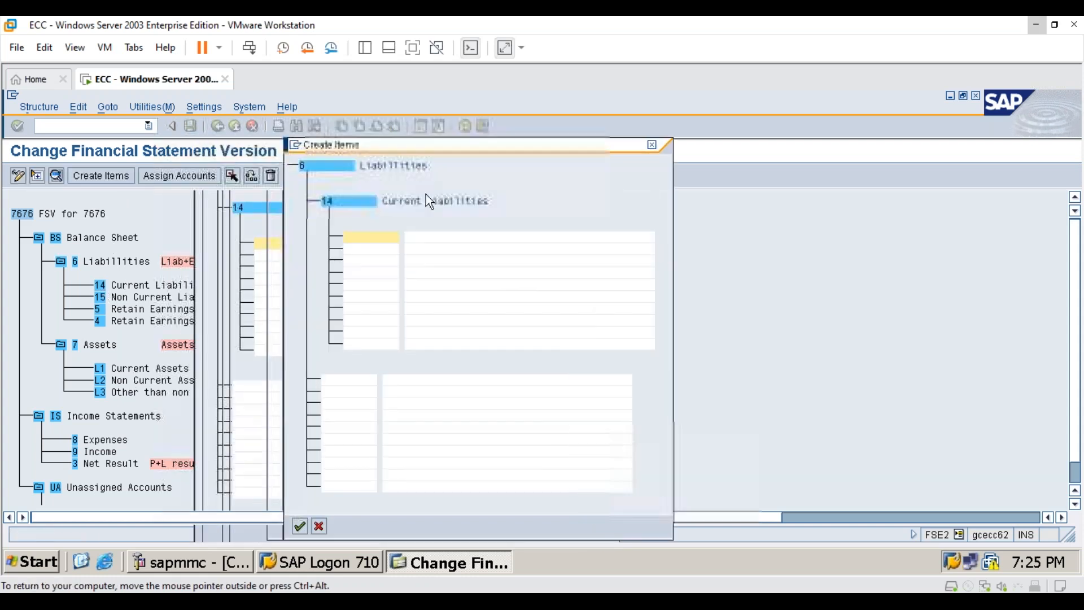
text(SC)
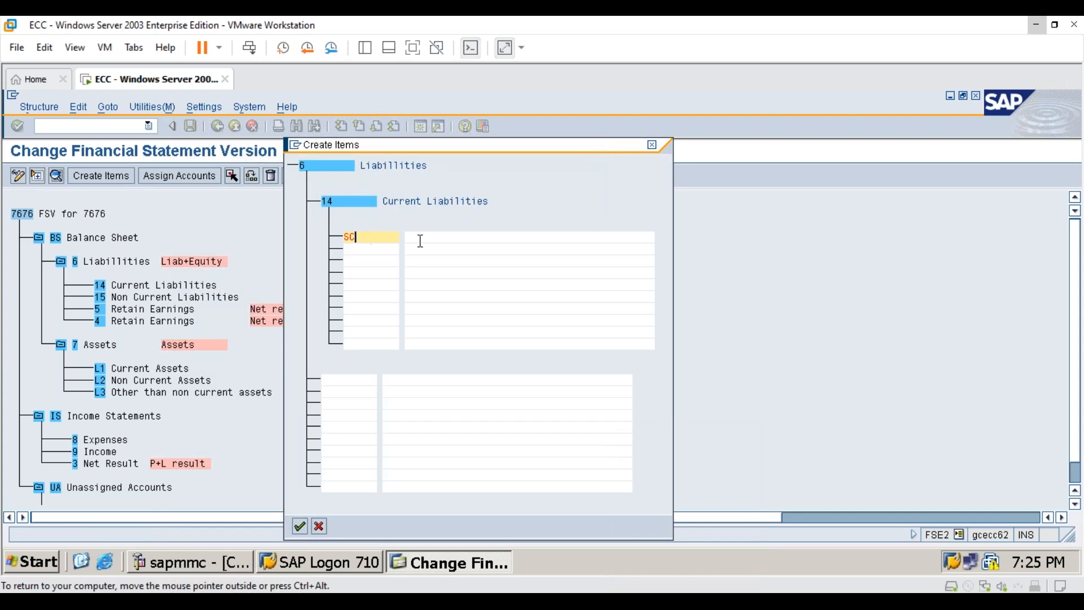
click(428, 240)
text(Sundry)
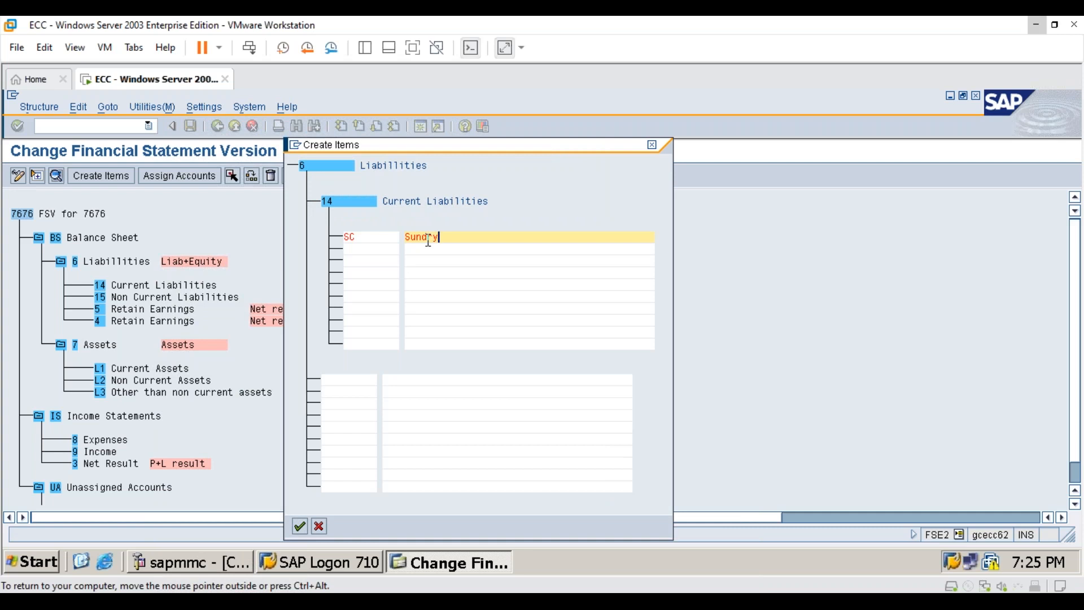
text( creditors)
key(Tab)
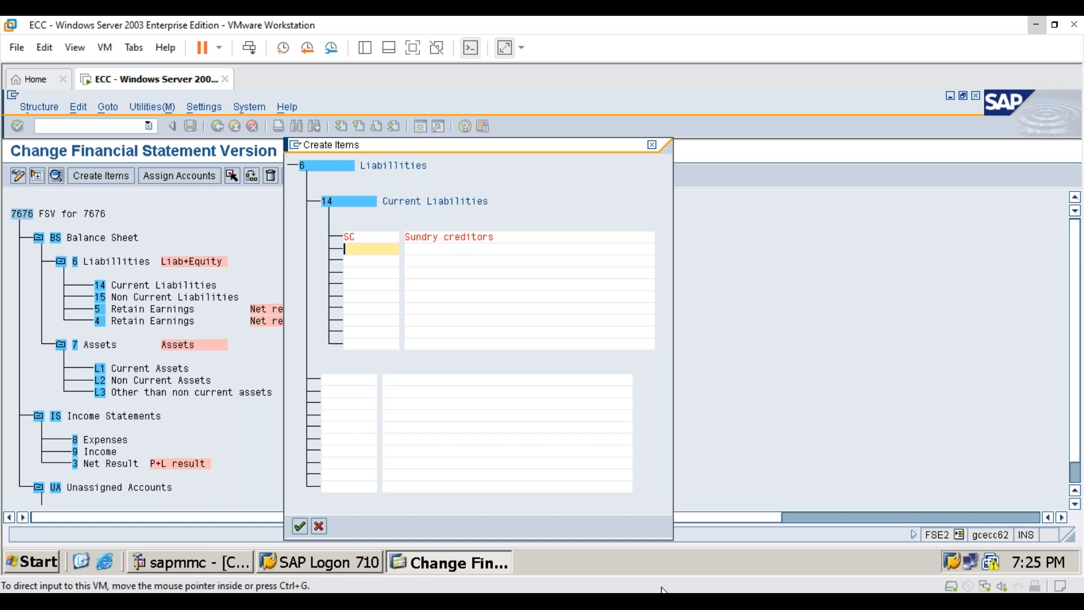
- Add subitem LN named "Loans" under Current Liabilities
text(LN)
key(Tab)
text(Loan)
text(d)
key(alt+Tab)
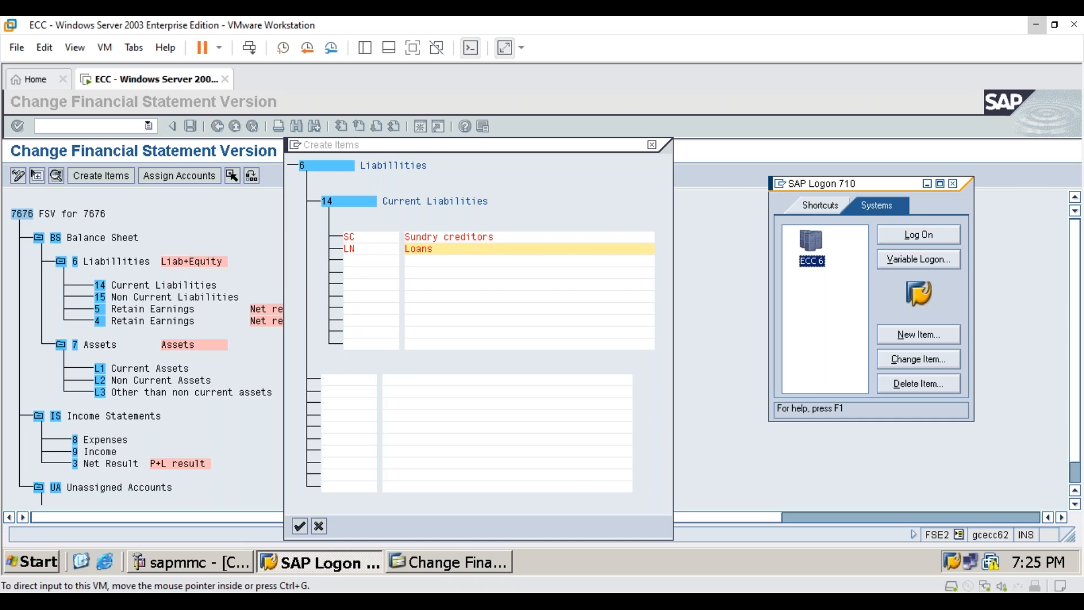
- Add subitem OT "Other Current Liabilities" and confirm creating the Current Liabilities subitems
click(378, 258)
text(OT)
key(Tab)
text(Othe)
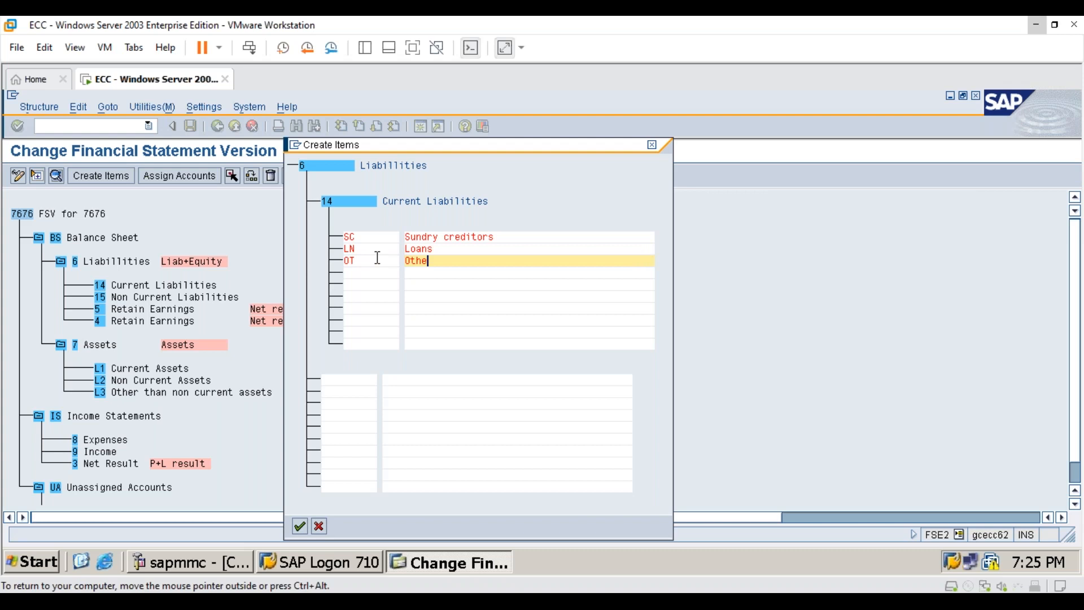
text(r Current Liabilities)
click(304, 527)
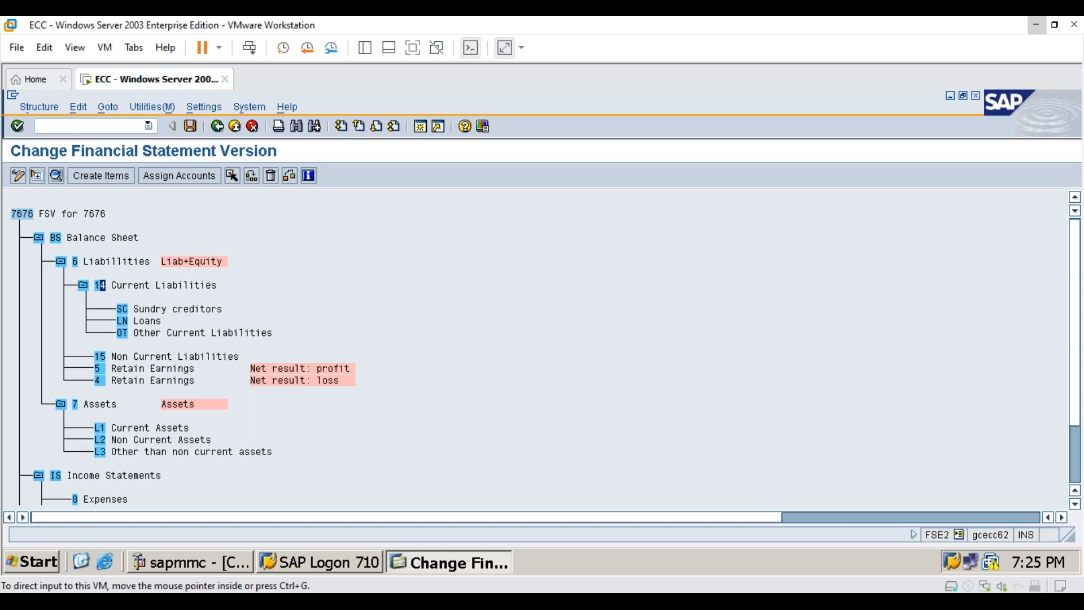
click(103, 432)
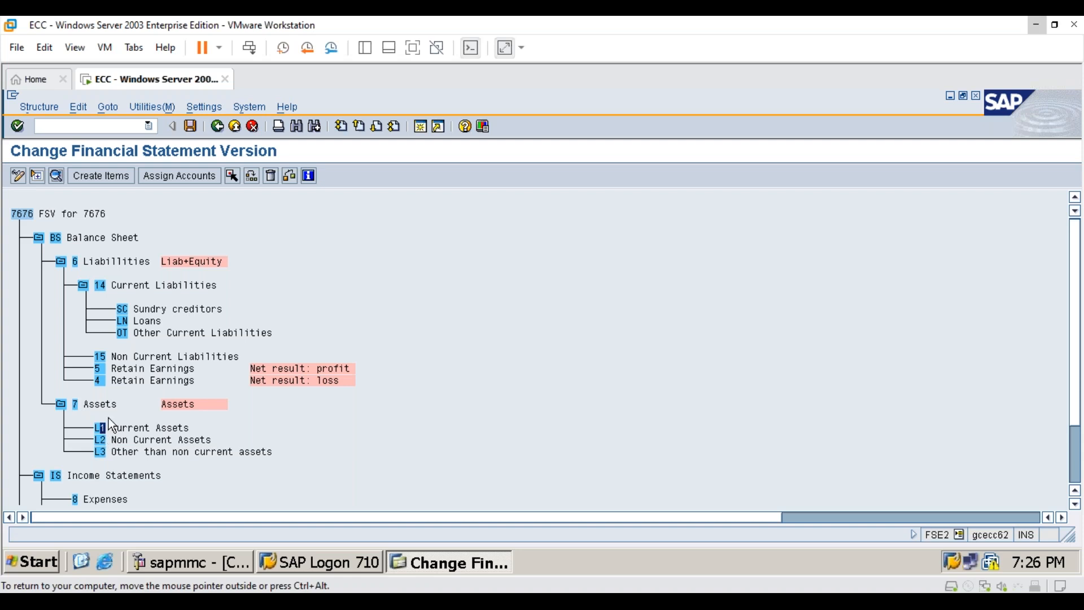
click(114, 175)
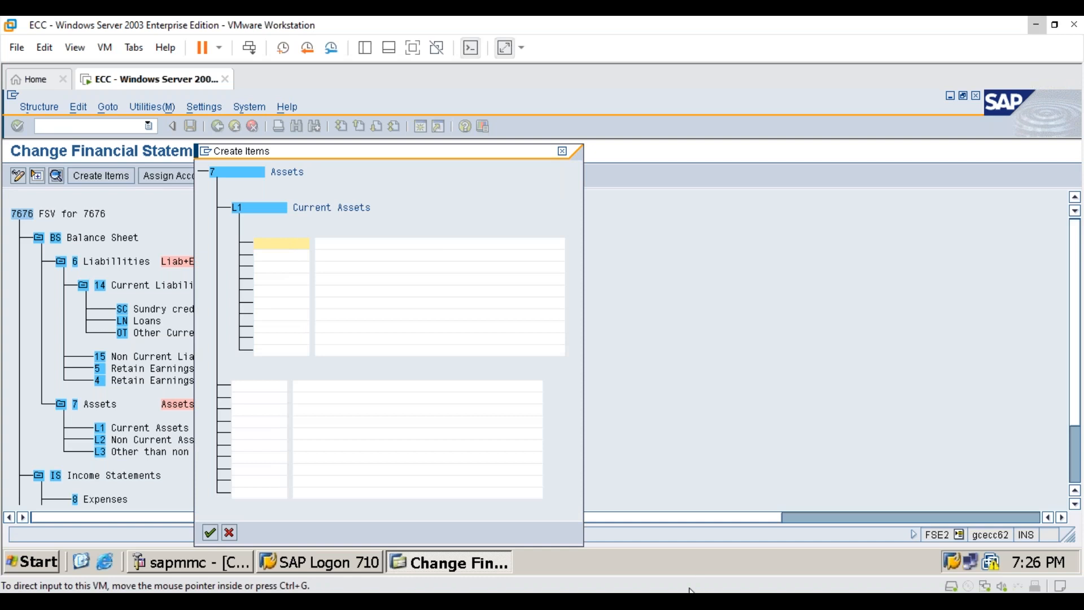
text(11)
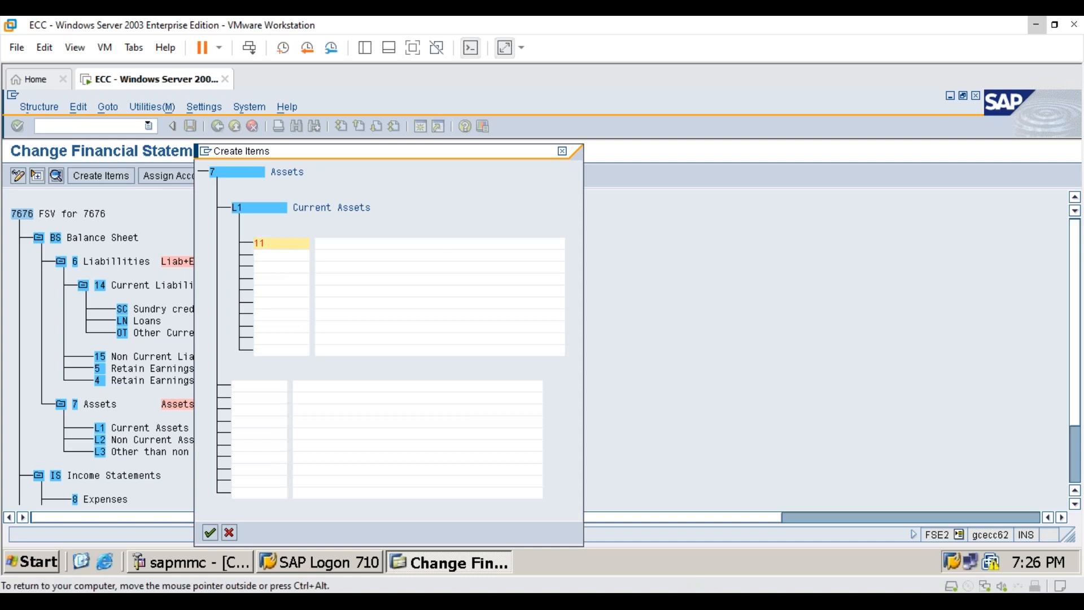
key(Tab)
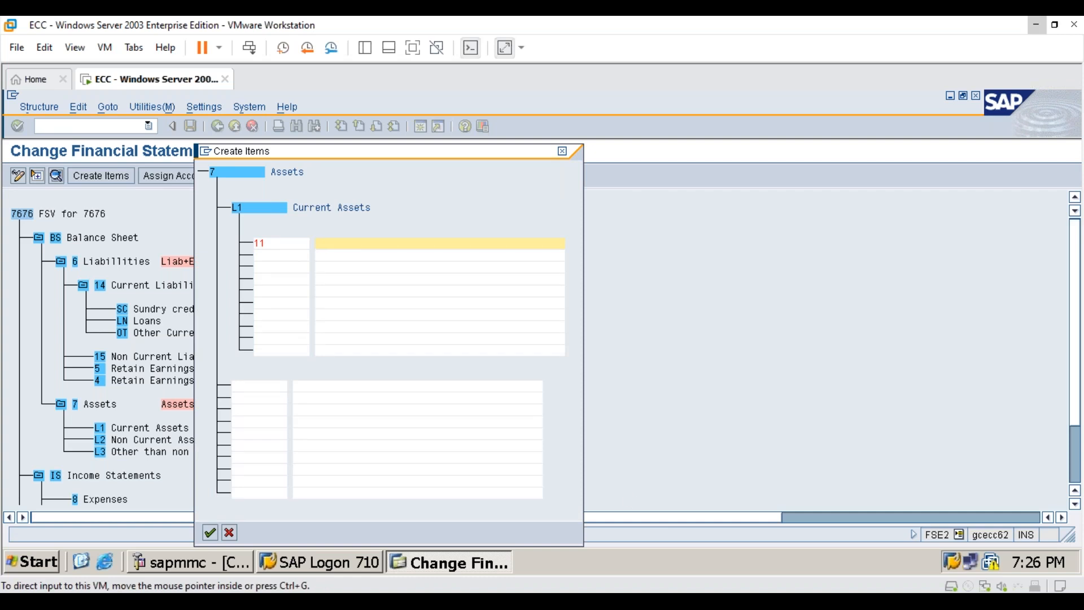
text(C)
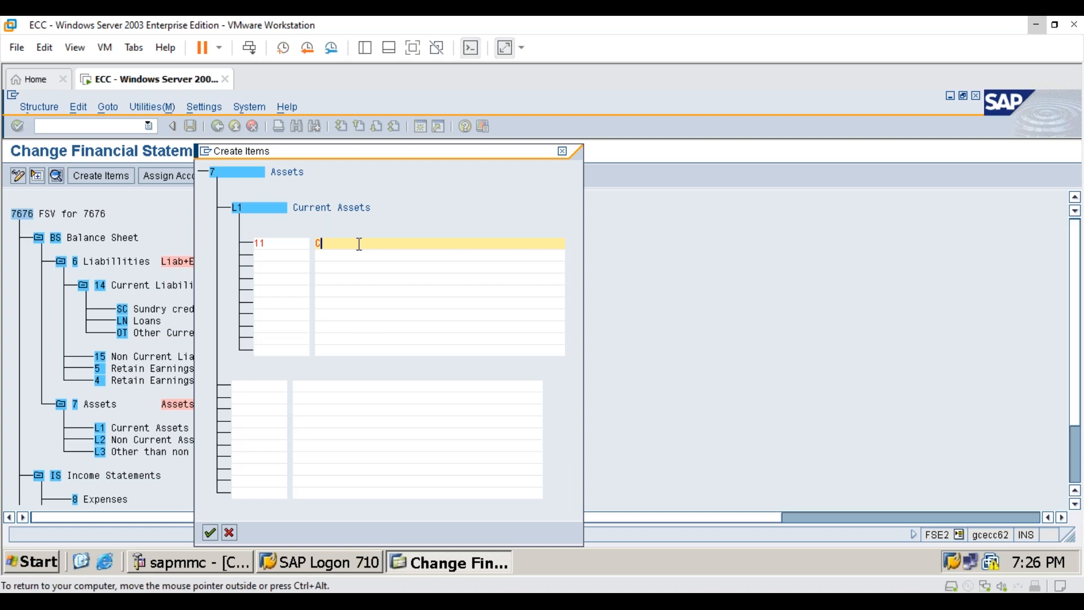
text(urrent Assets)
key(Tab)
text(12)
key(Tab)
key(alt+Tab)
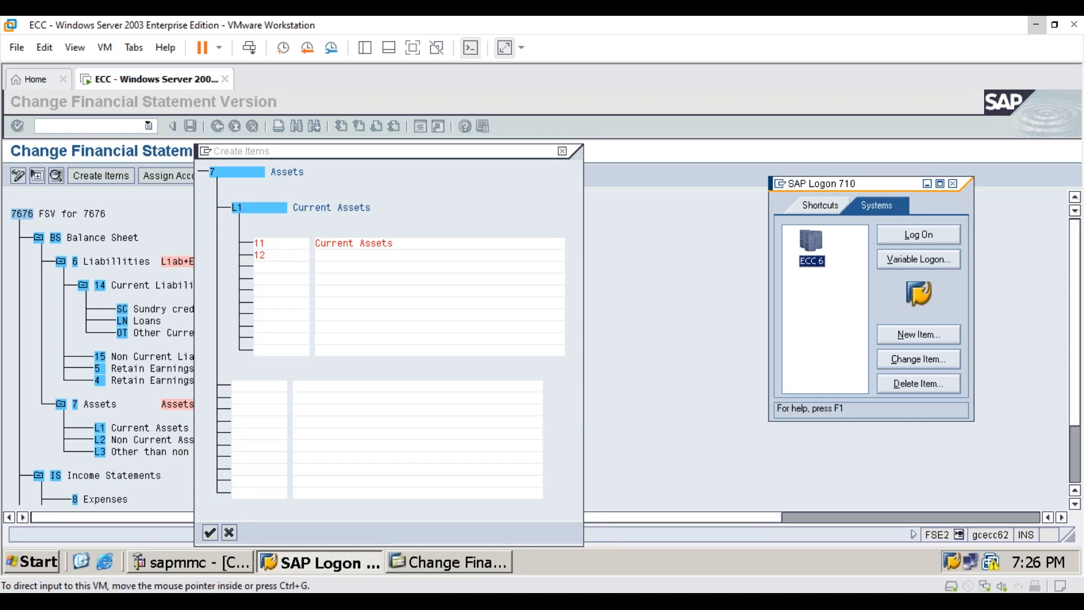
click(229, 534)
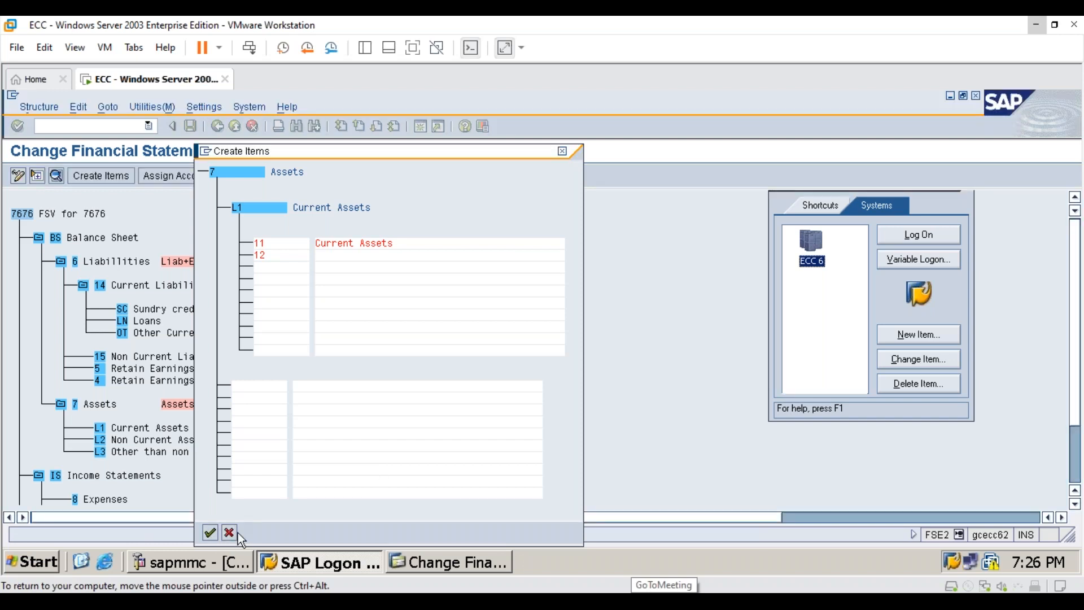
click(231, 533)
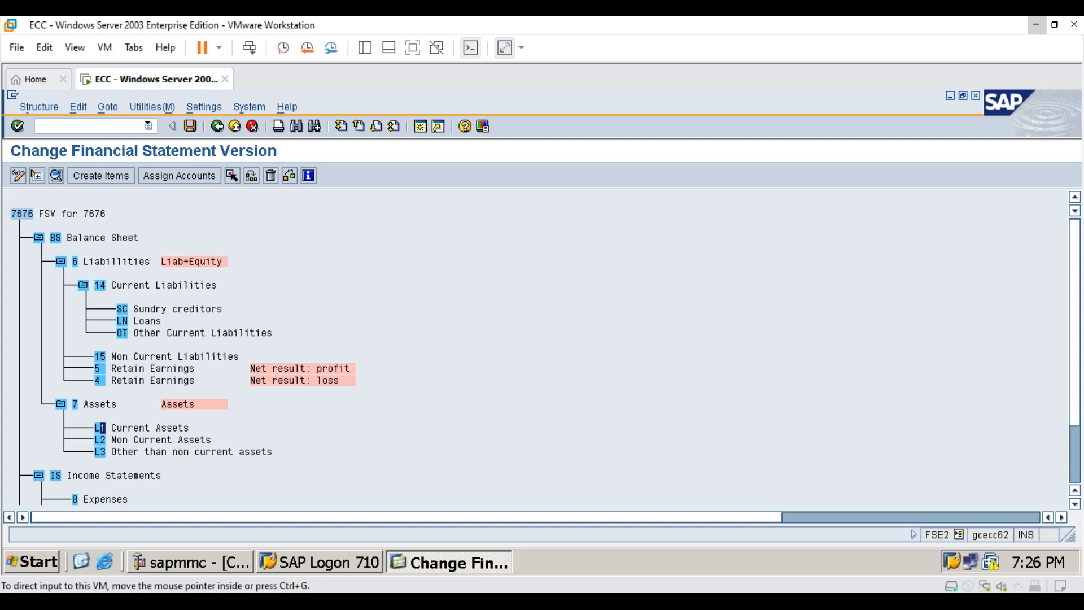
- Start creating subitems under Current Assets (item L1) and enter item L10 named "Cash and Cash Eqlnt"
click(107, 176)
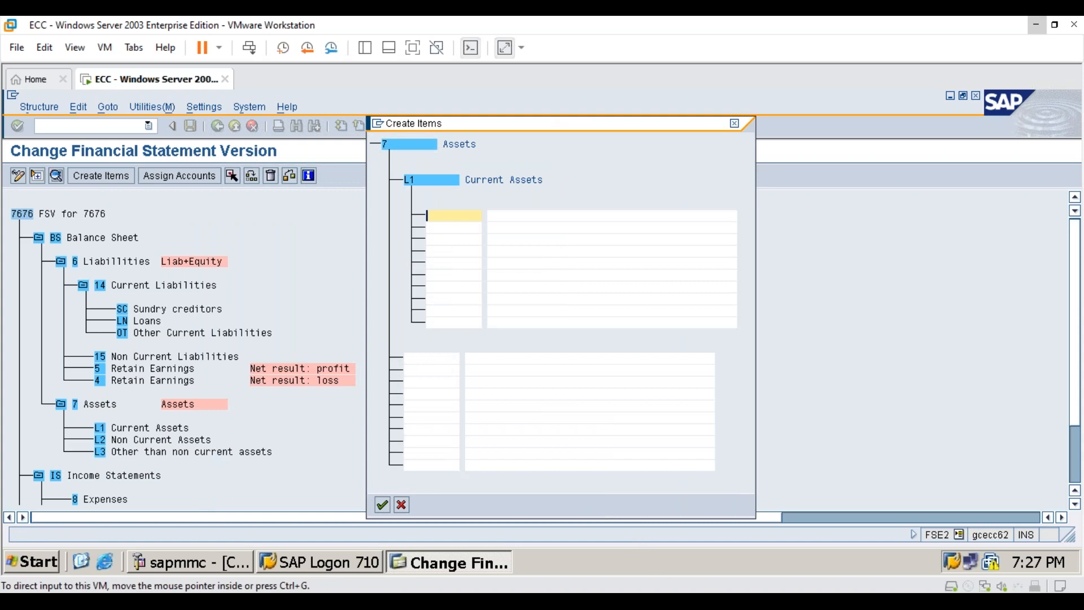
text(L10)
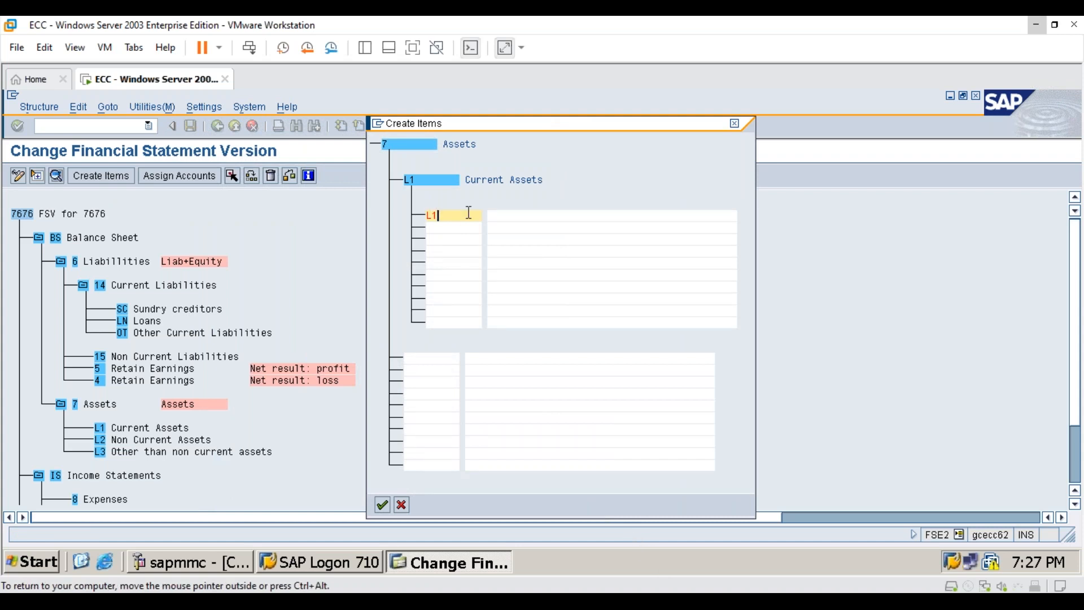
key(Tab)
key(alt+Tab)
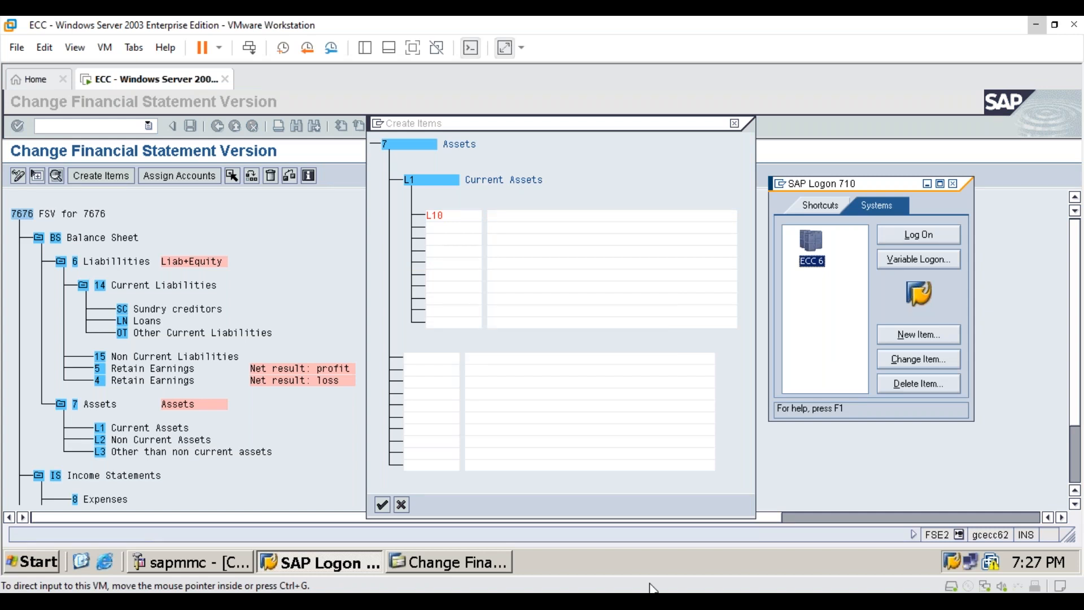
click(519, 215)
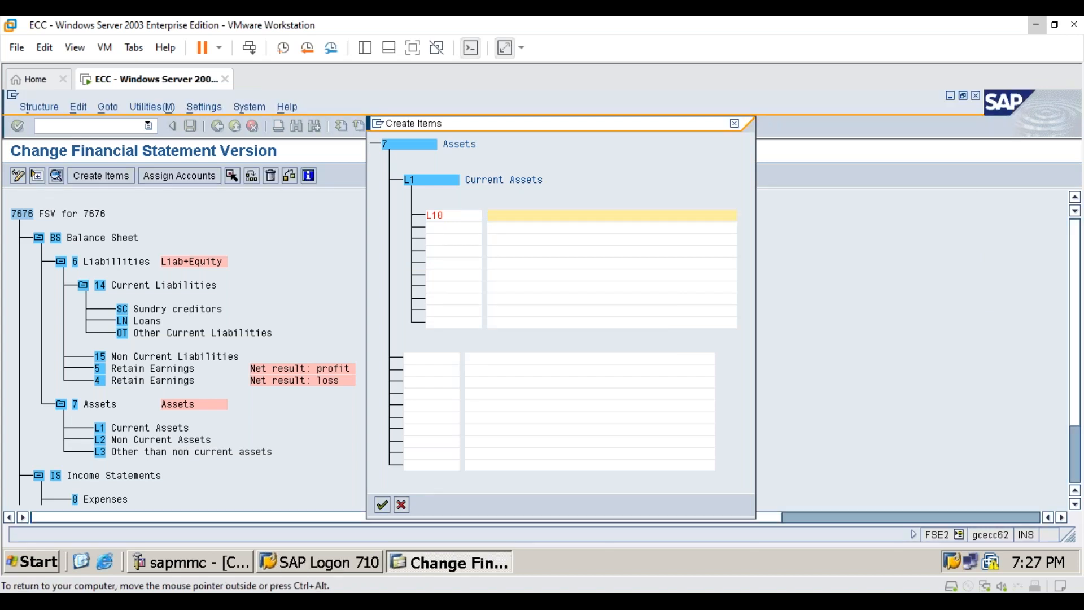
text(Cash and Cash Equai)
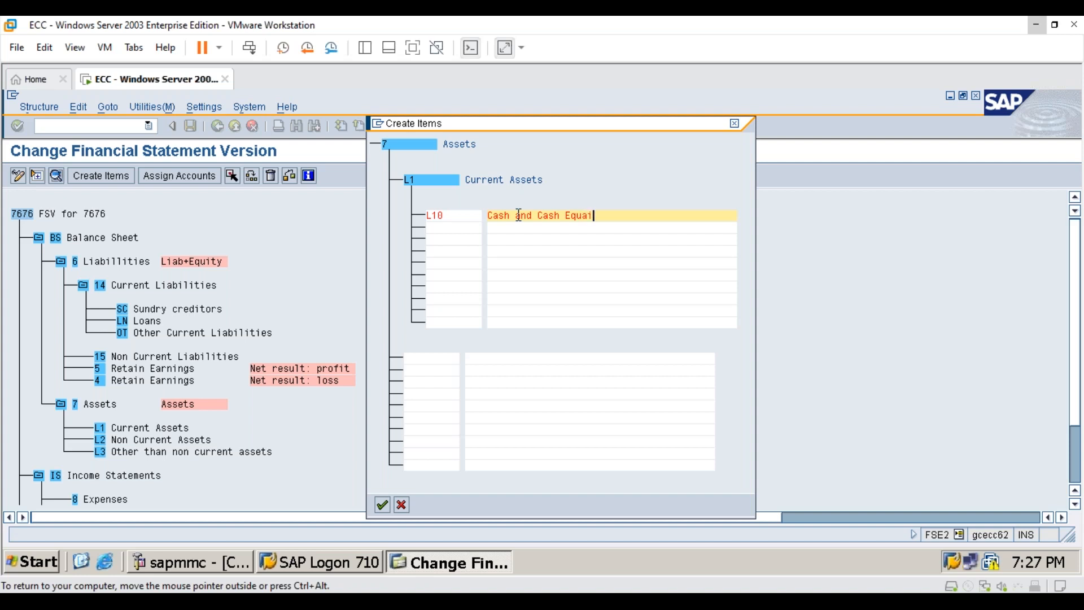
key(BackSpace)
key(BackSpace)
key(BackSpace)
text(lnt)
key(alt+Tab)
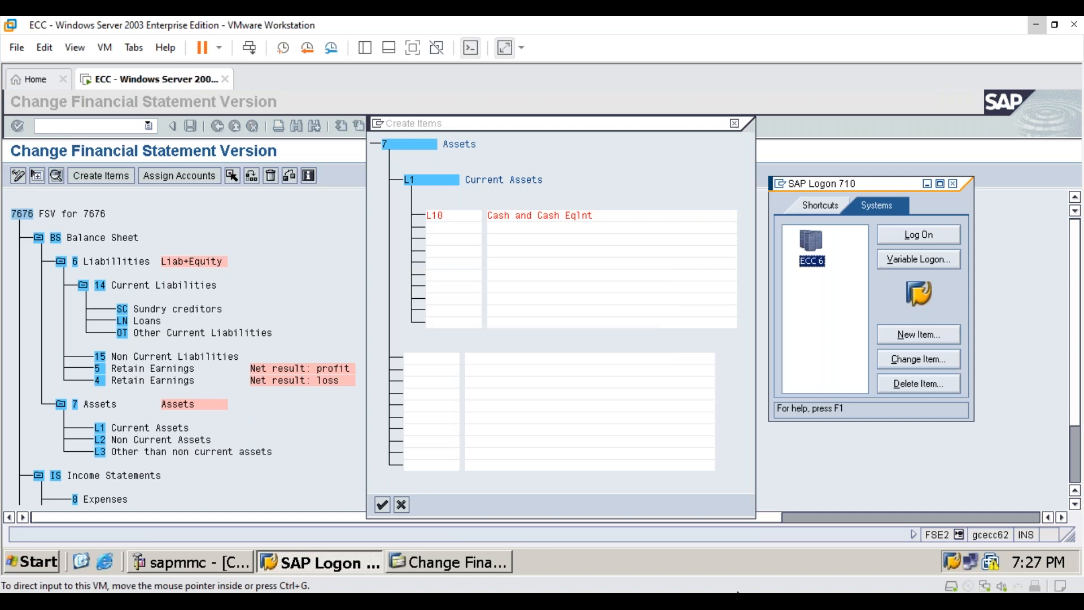
- Add subitem L11 named "Bank" under Current Assets
click(446, 228)
text(L11)
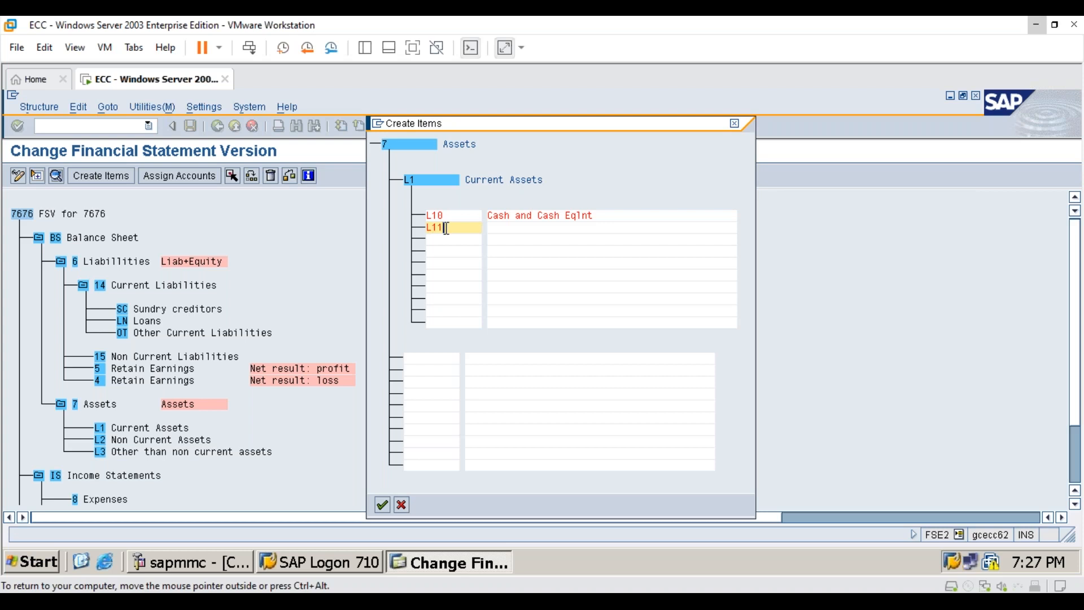
key(Tab)
text(Bank)
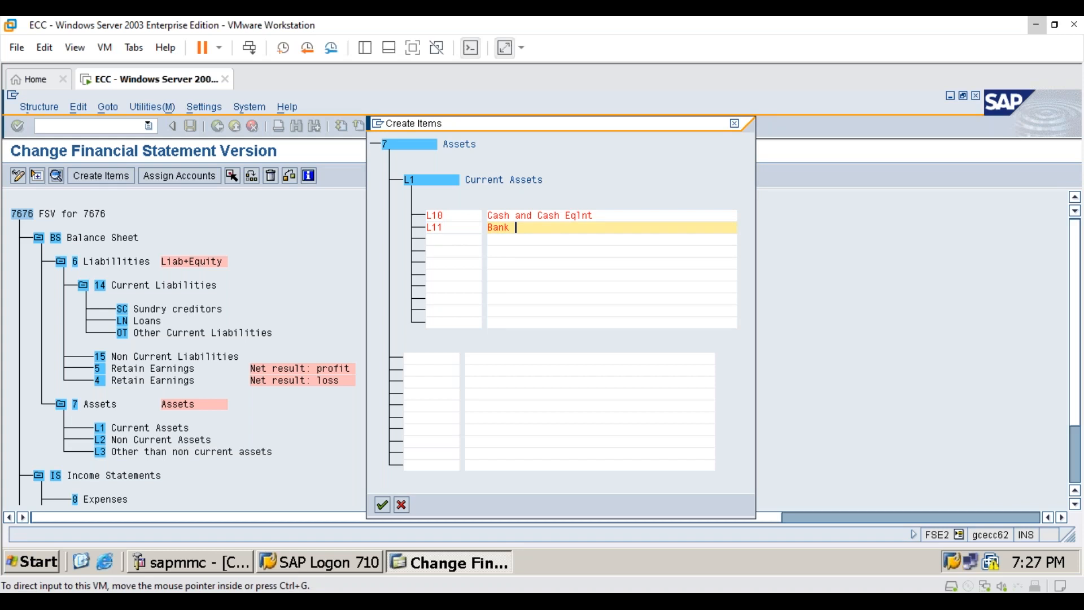
- Add subitem L12 named "Sundry Debtors" under Current Assets
click(446, 240)
text(L12)
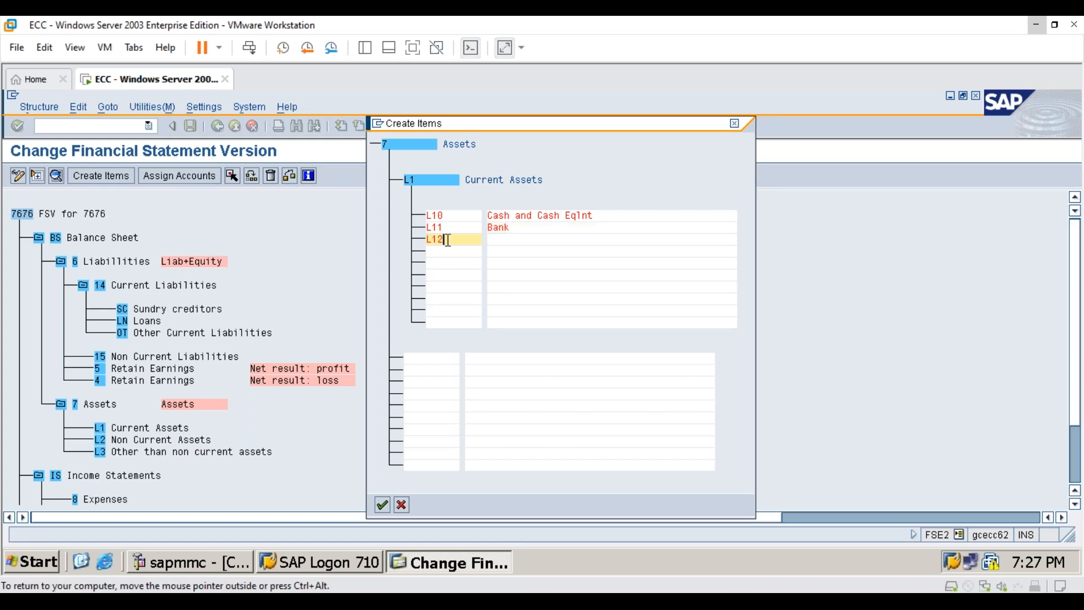
key(Tab)
text(SUndry)
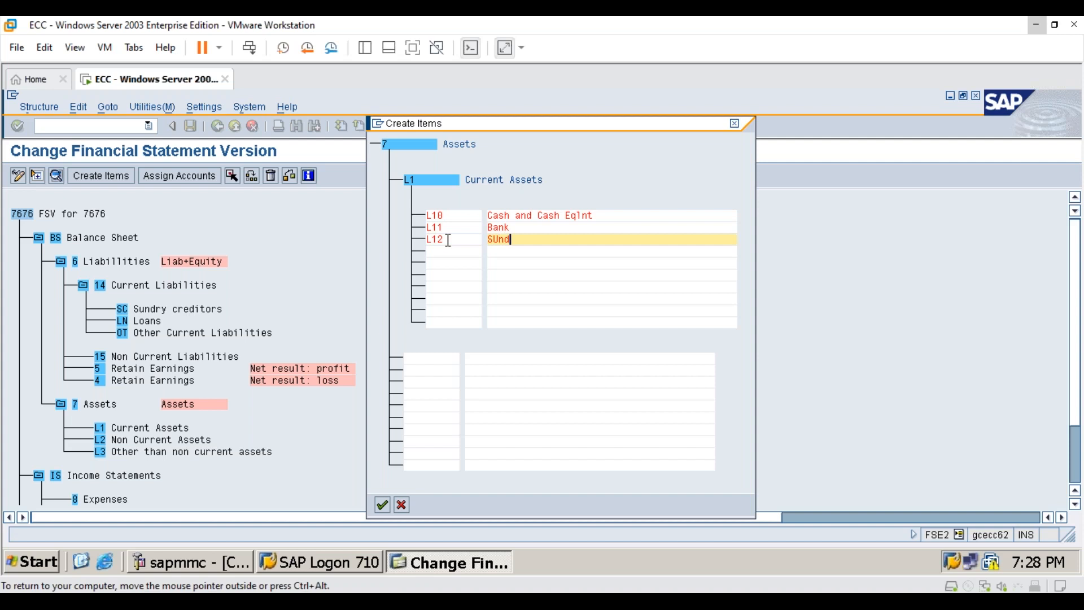
key(BackSpace)
key(BackSpace)
key(BackSpace)
key(BackSpace)
key(BackSpace)
text(undry Debtors)
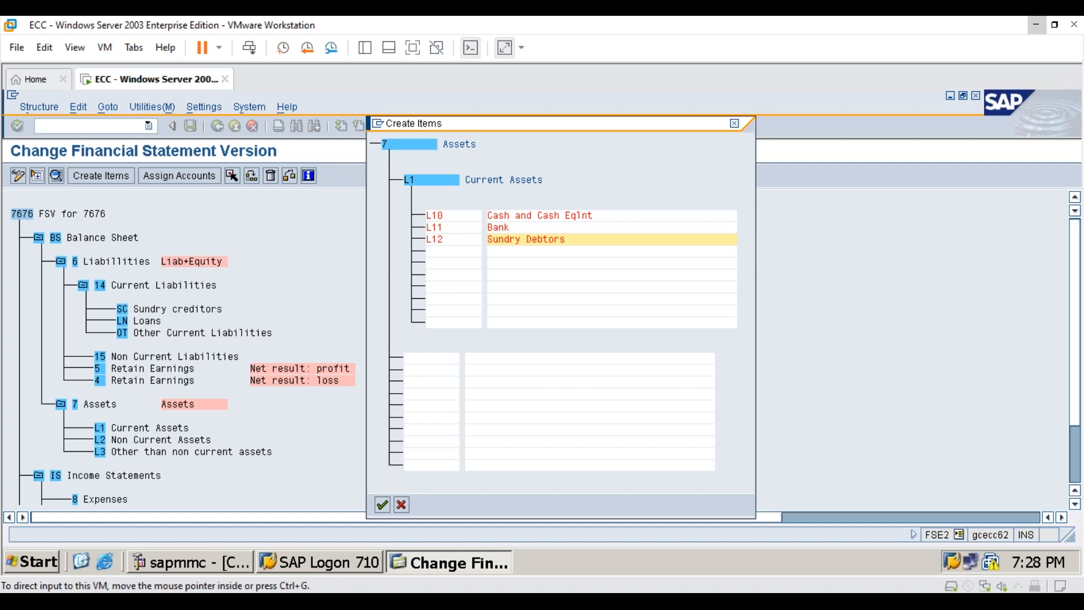
- Add subitem L13 named "Inventories" under Current Assets
click(460, 252)
text(L13)
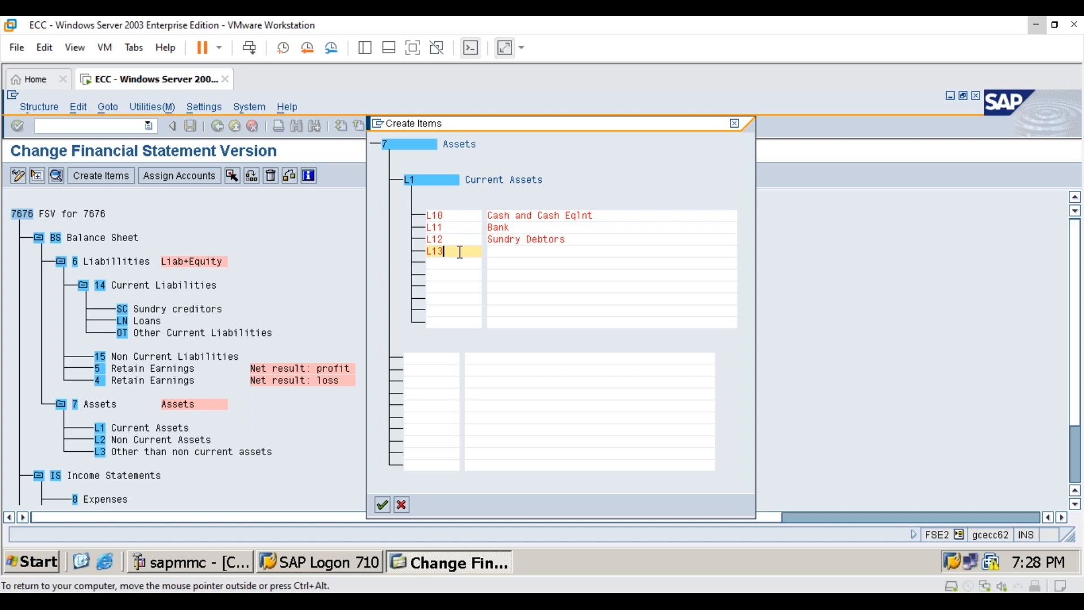
key(Tab)
text(Inven)
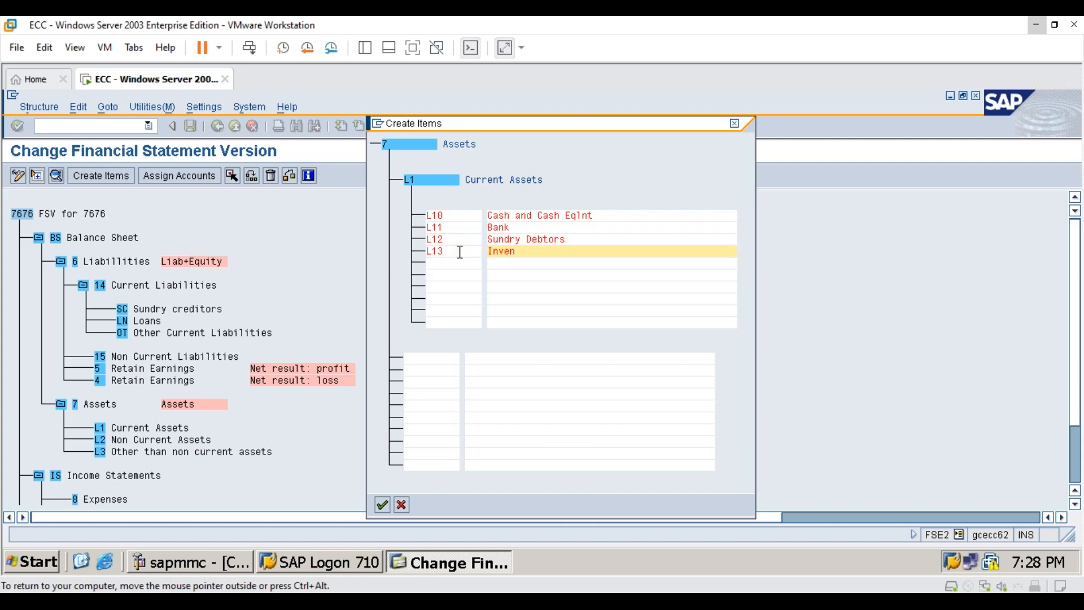
text(tories)
key(Tab)
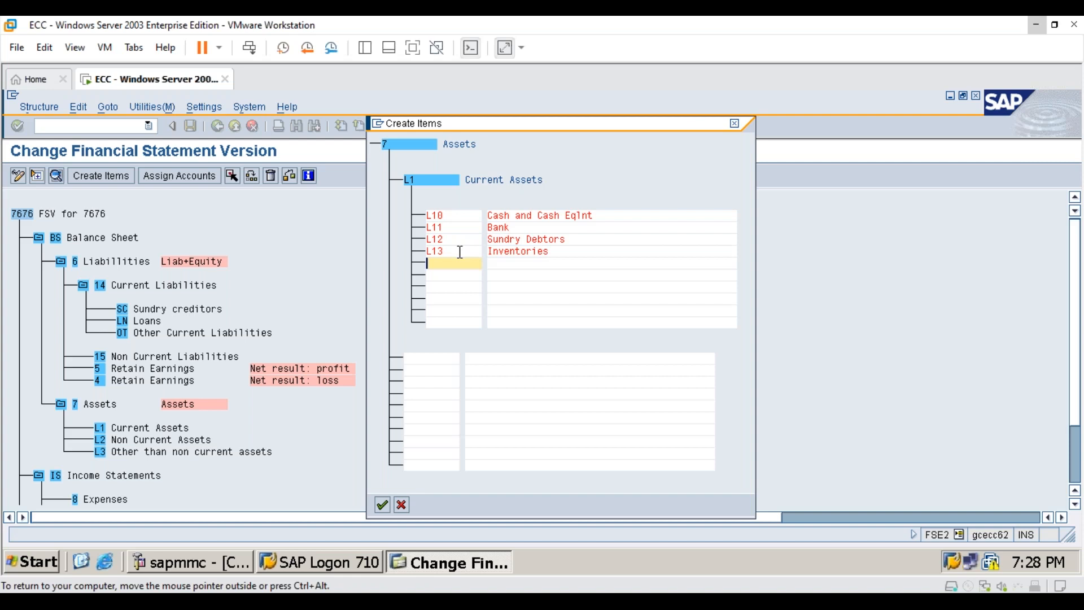
- Add subitem L14 named "Other Current Assets" and confirm creating the Current Assets subitems
key(alt+Tab)
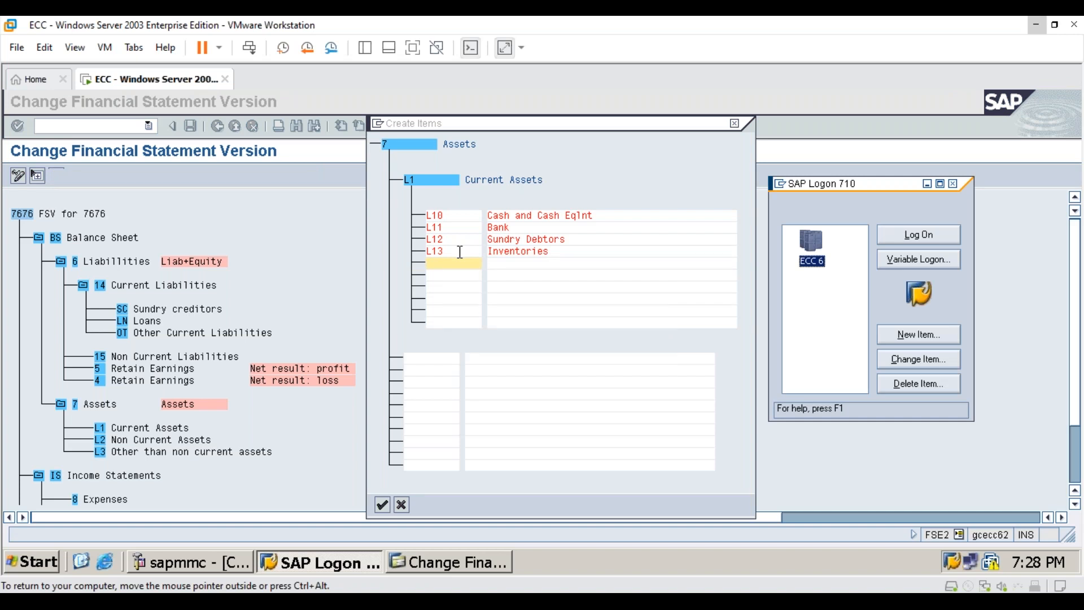
key(alt+Tab)
text(L14)
key(Tab)
text(Other Current )
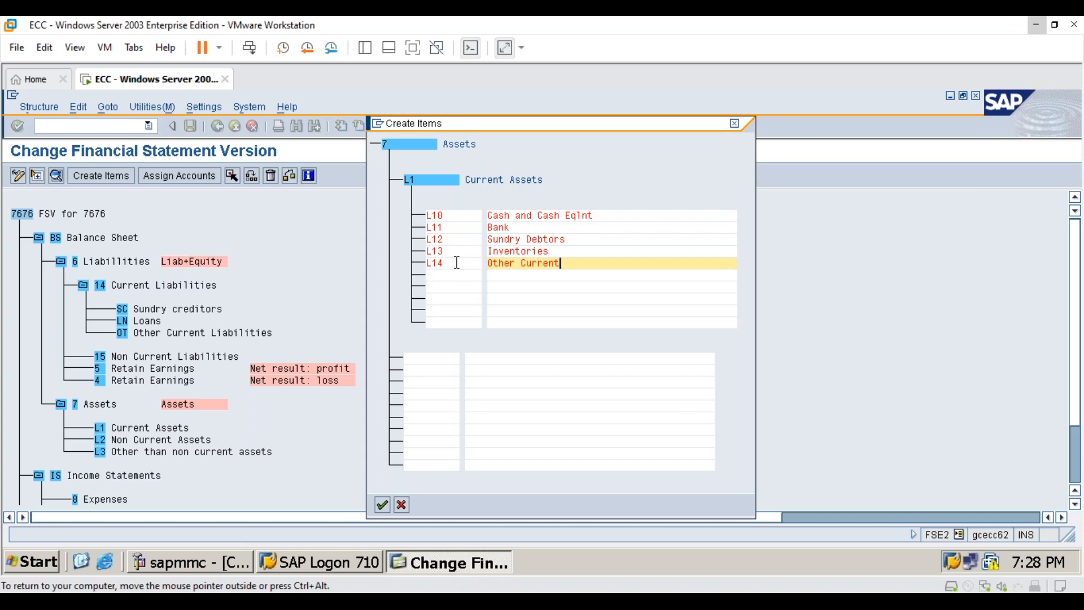
text(Assets)
click(383, 505)
- Start creating subitems under Non Current Assets (item L2) and enter item L20 named "Land"
scroll(294, 457, down, 2)
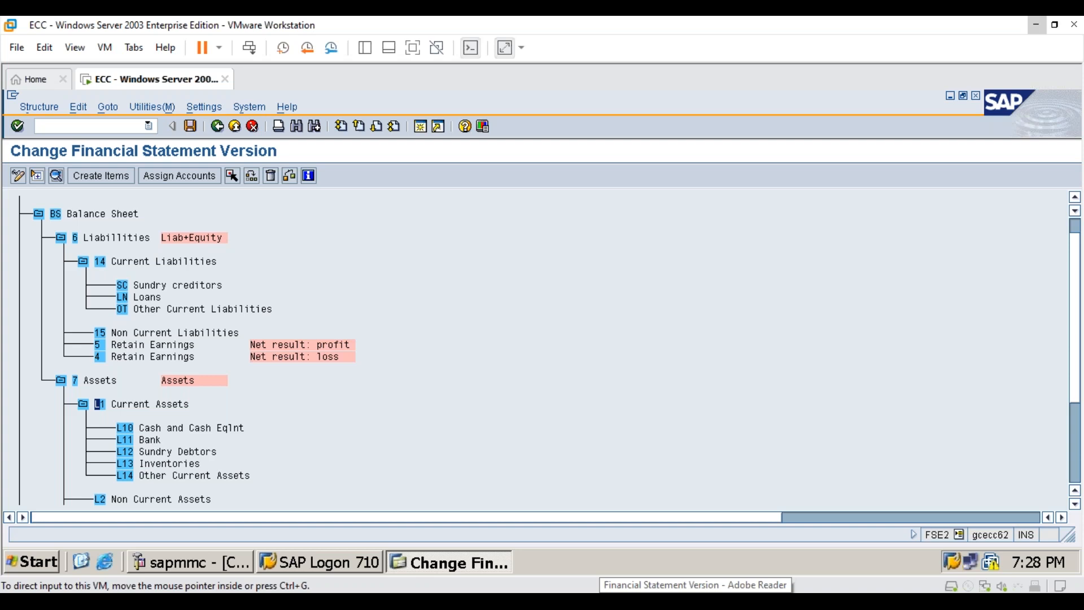
scroll(157, 479, down, 1)
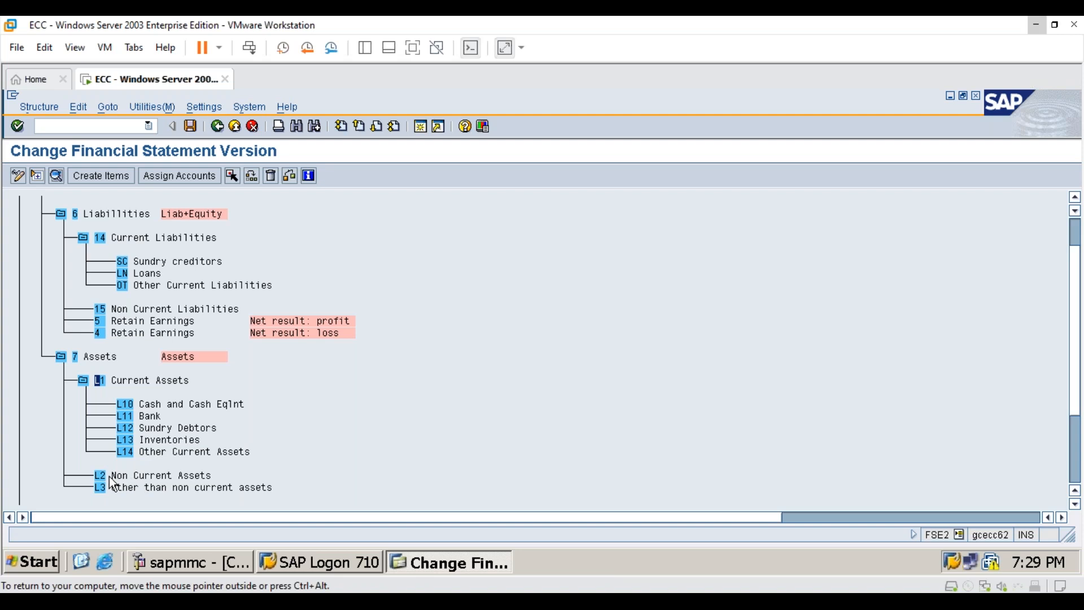
click(112, 176)
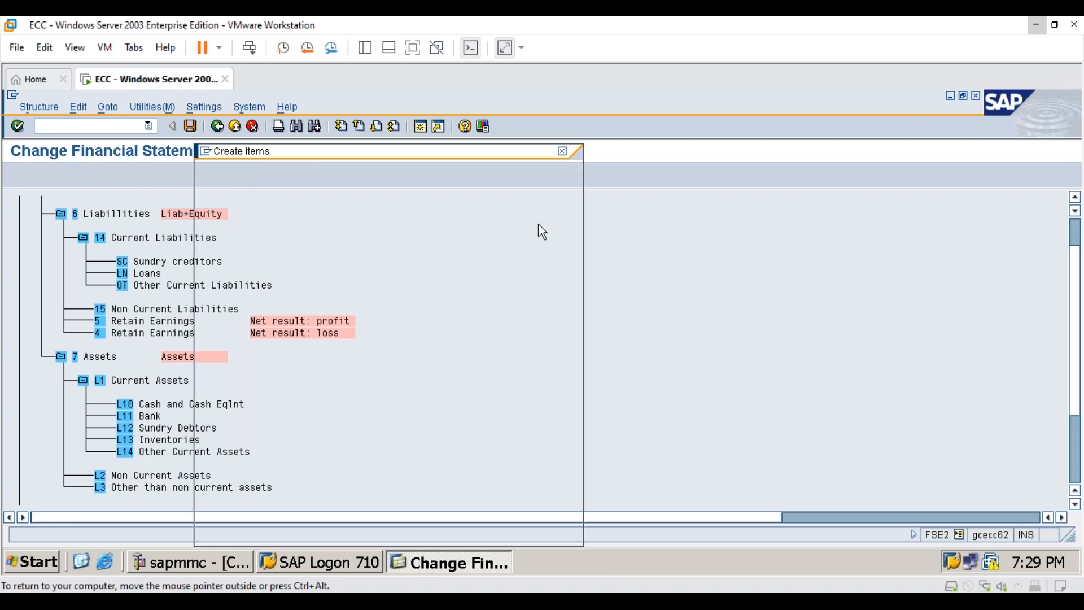
drag(435, 149, 690, 129)
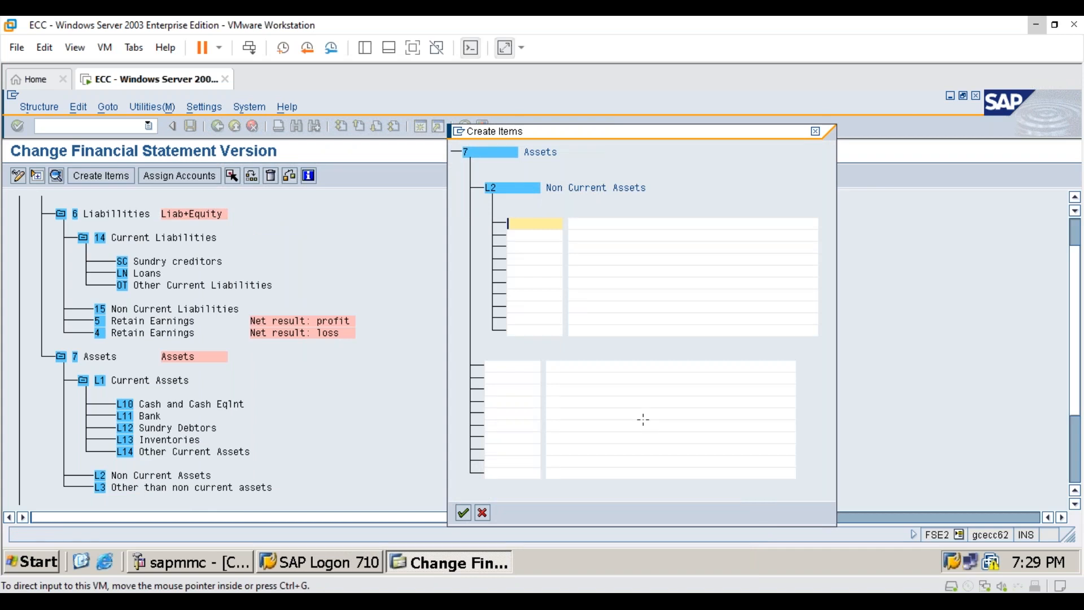
click(515, 224)
text(L20)
key(Tab)
text(Land)
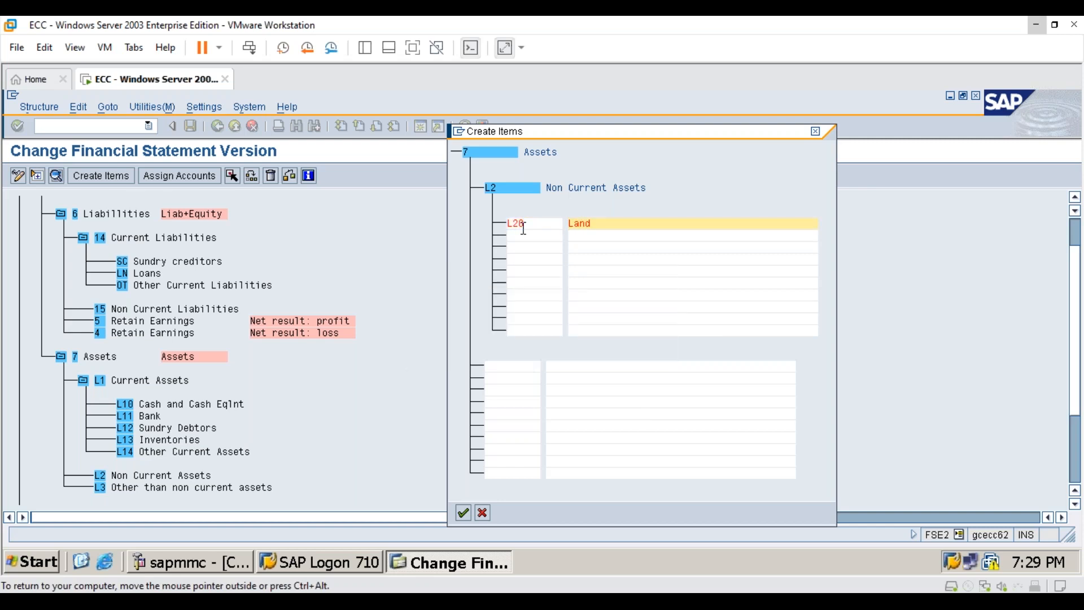
key(Return)
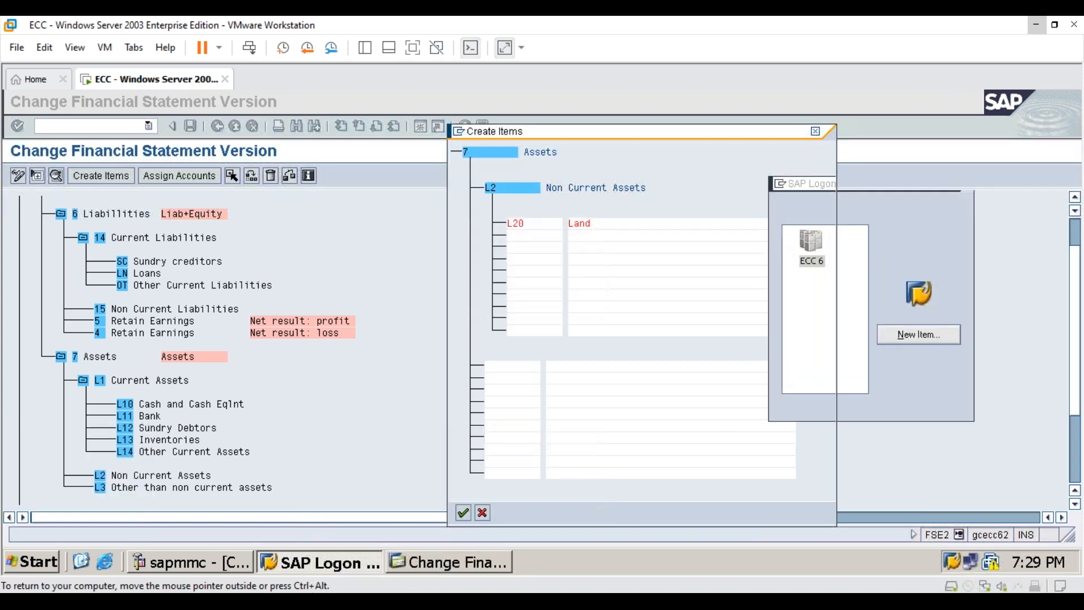
- Add subitem L21 named "Buildings" under Non Current Assets
click(520, 233)
text(L21)
key(Tab)
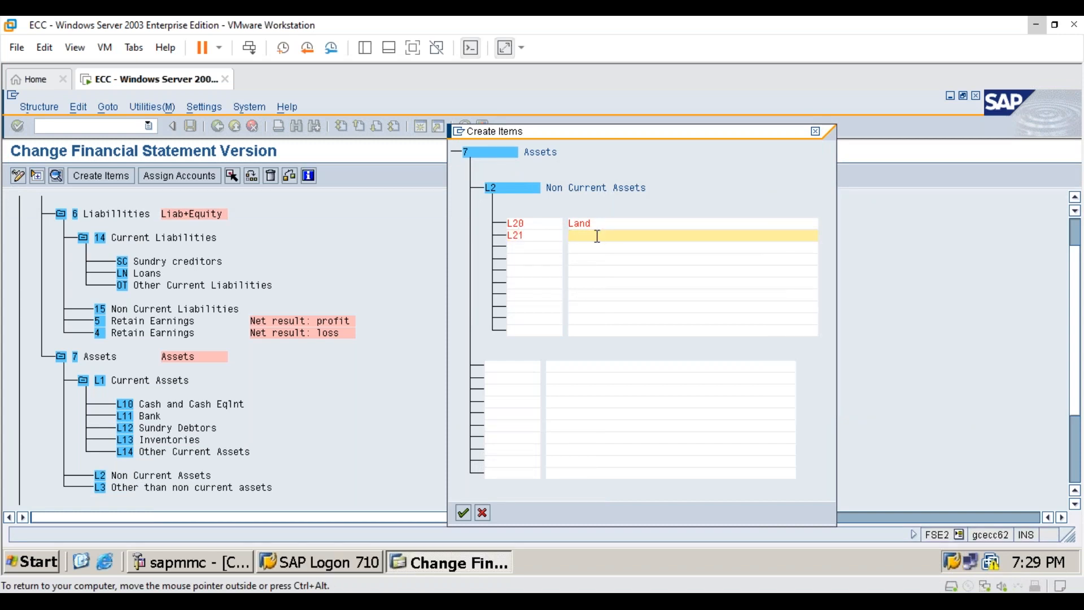
text(Buildings)
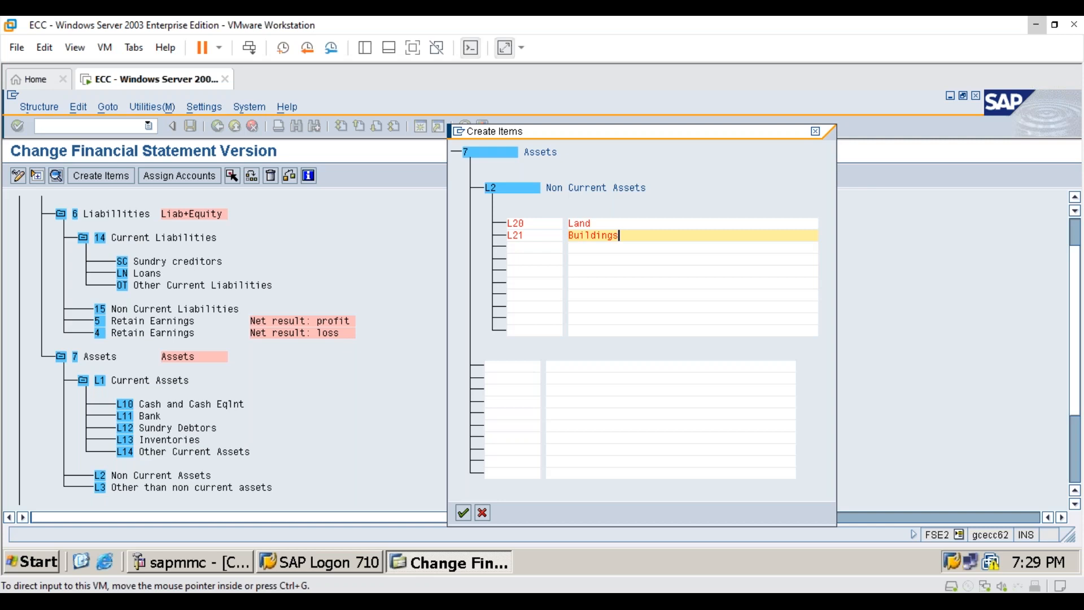
- Add subitem L22 named "Plant and Machinery" under Non Current Assets
click(531, 249)
text(L22)
key(Tab)
text(P)
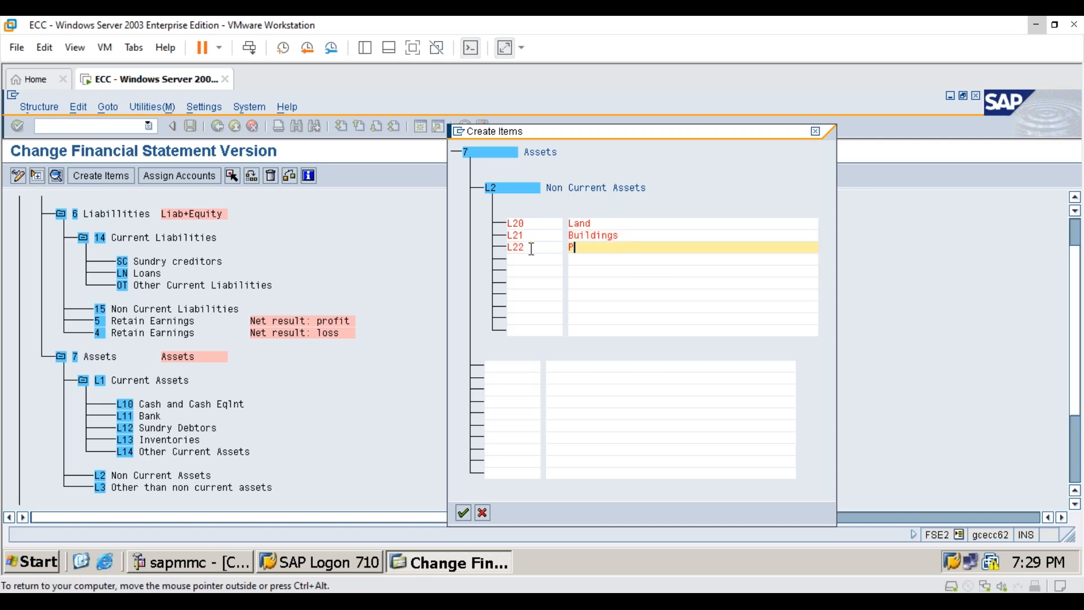
text(lant and Machinaery)
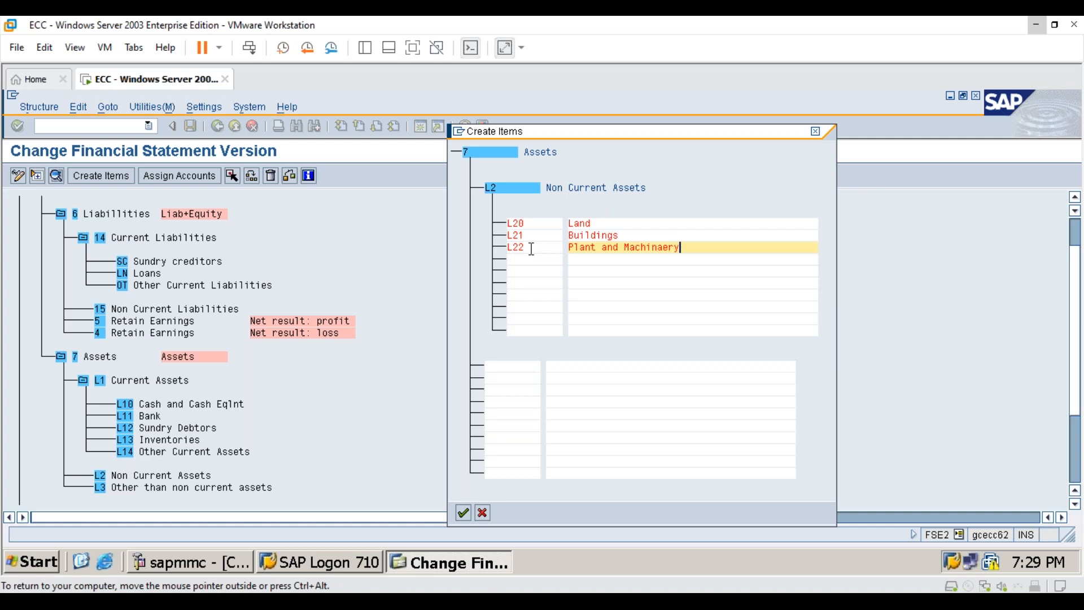
key(BackSpace)
key(BackSpace)
key(BackSpace)
key(BackSpace)
text(ery)
- Add subitem L23 named "Furniture and Fixture" and confirm creating the Non Current Assets subitems
click(530, 259)
key(alt+Tab)
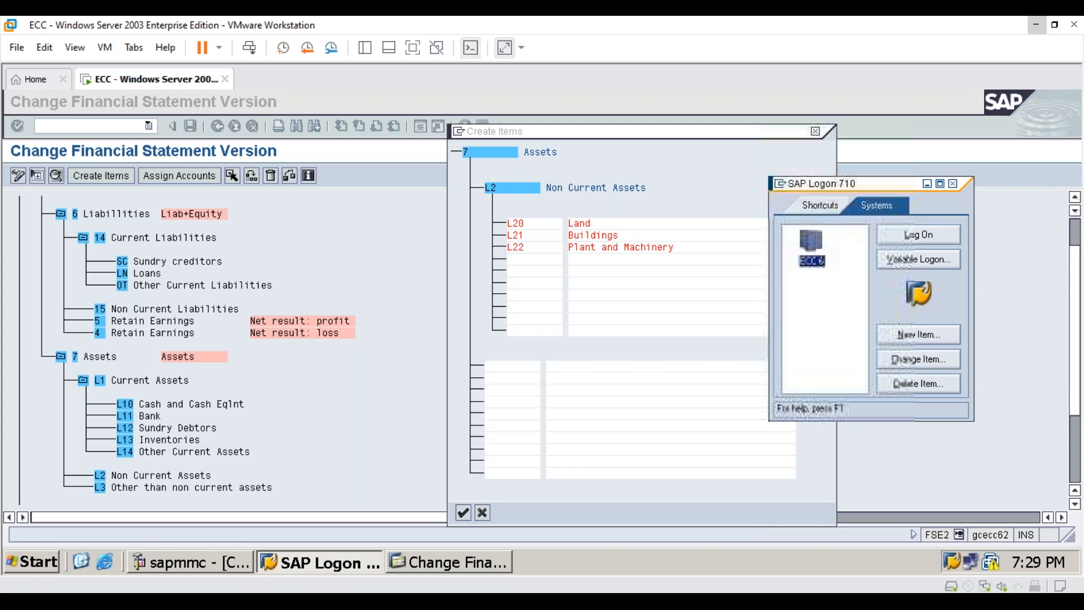
click(527, 260)
text(L23)
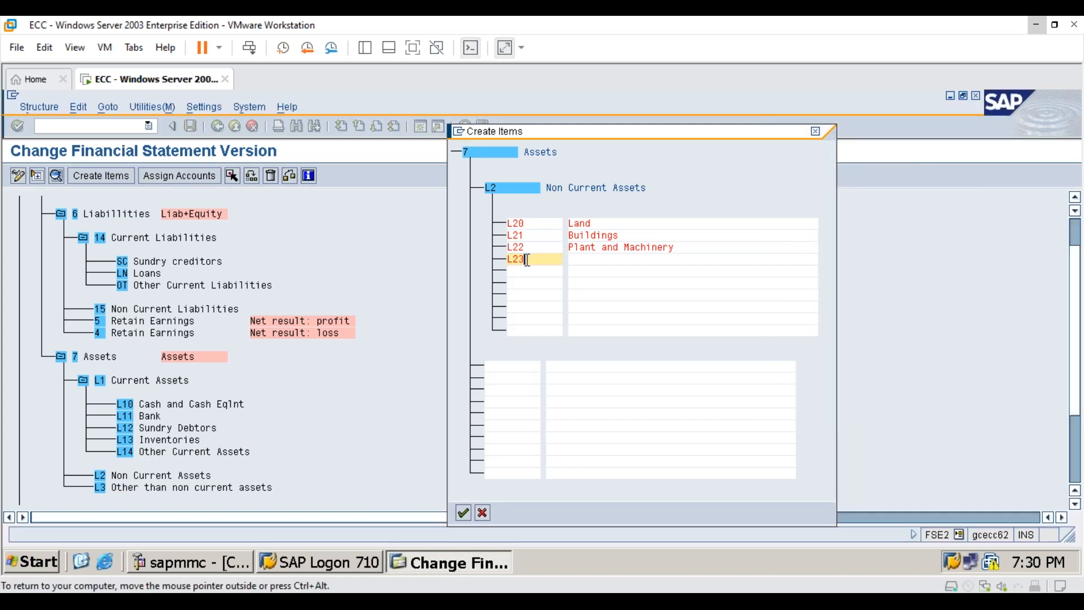
key(Tab)
text(Furn)
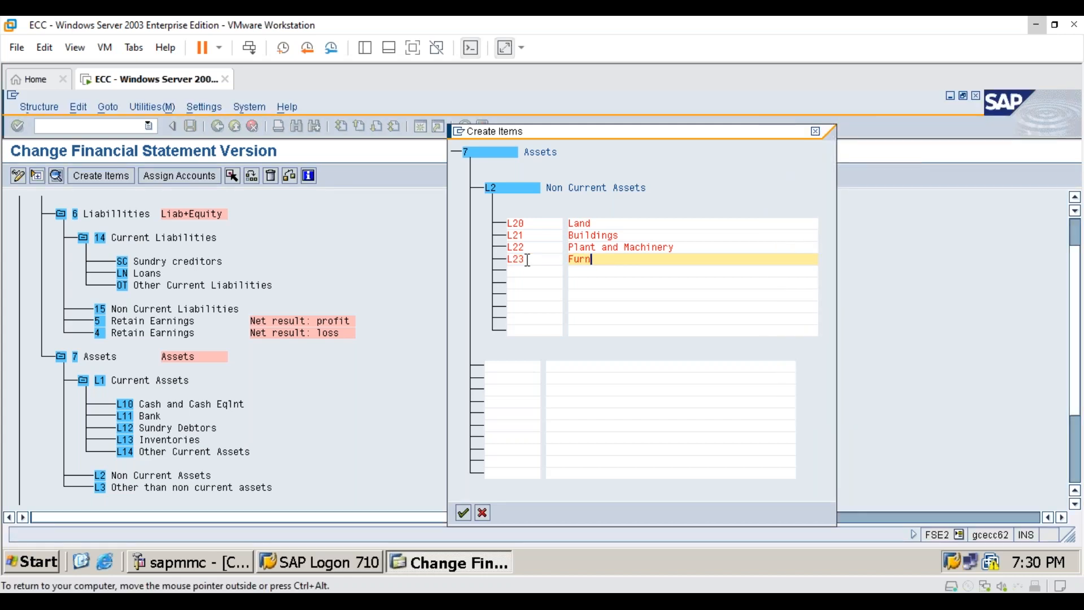
text(iture and Fixture)
click(463, 513)
scroll(300, 461, down, 2)
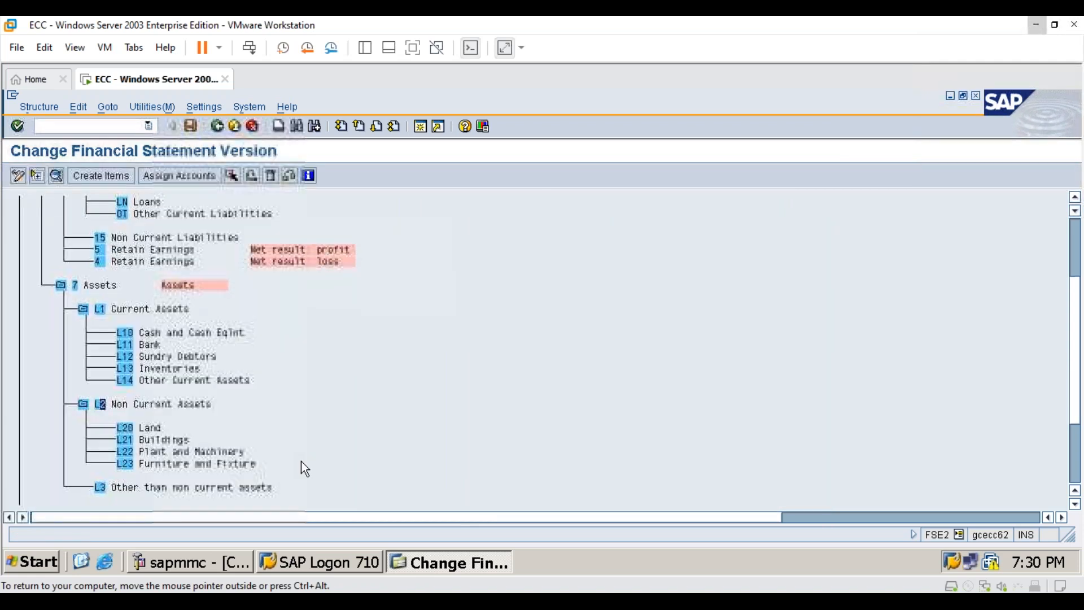
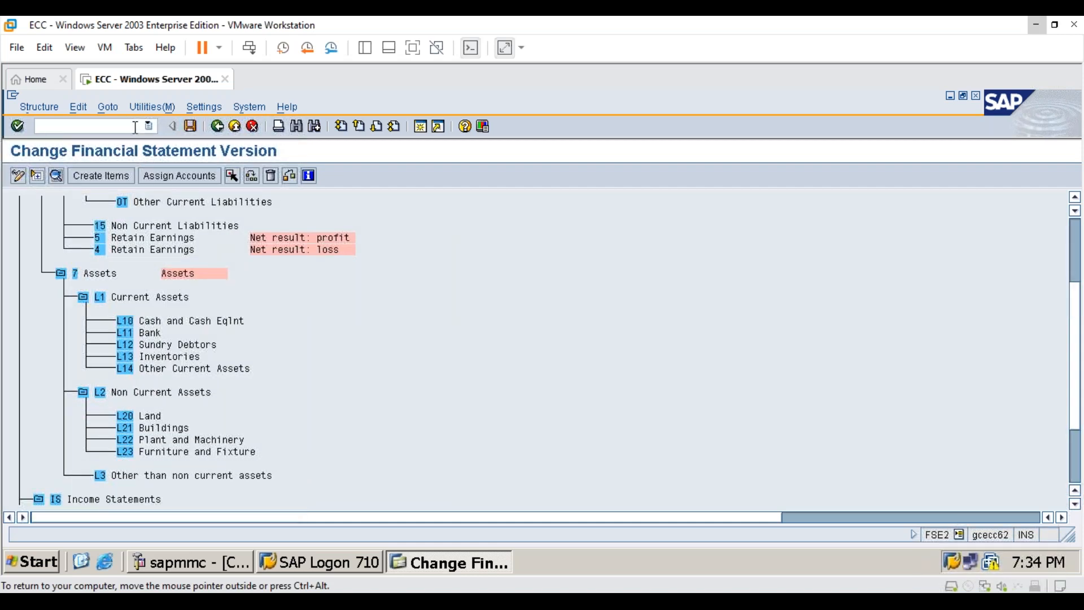
- Leave the financial statement version structure and open the G/L account groups with transaction OBD4
click(135, 127)
text(/n)
key(Return)
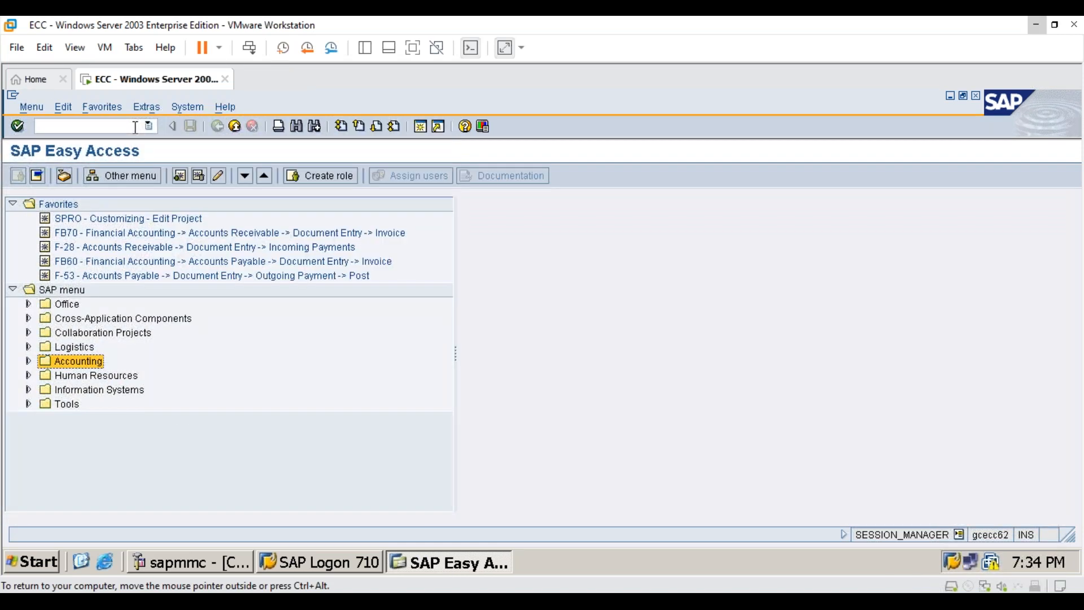
text(obd4)
key(Return)
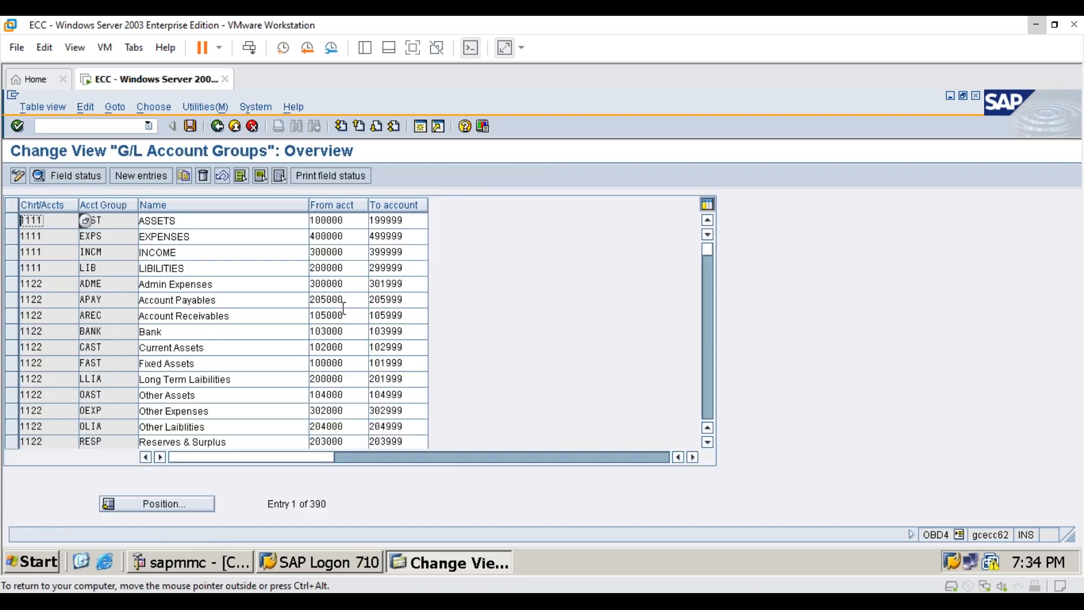
- Find the account groups of chart of accounts 7676 and select its four rows to review their number ranges
click(191, 500)
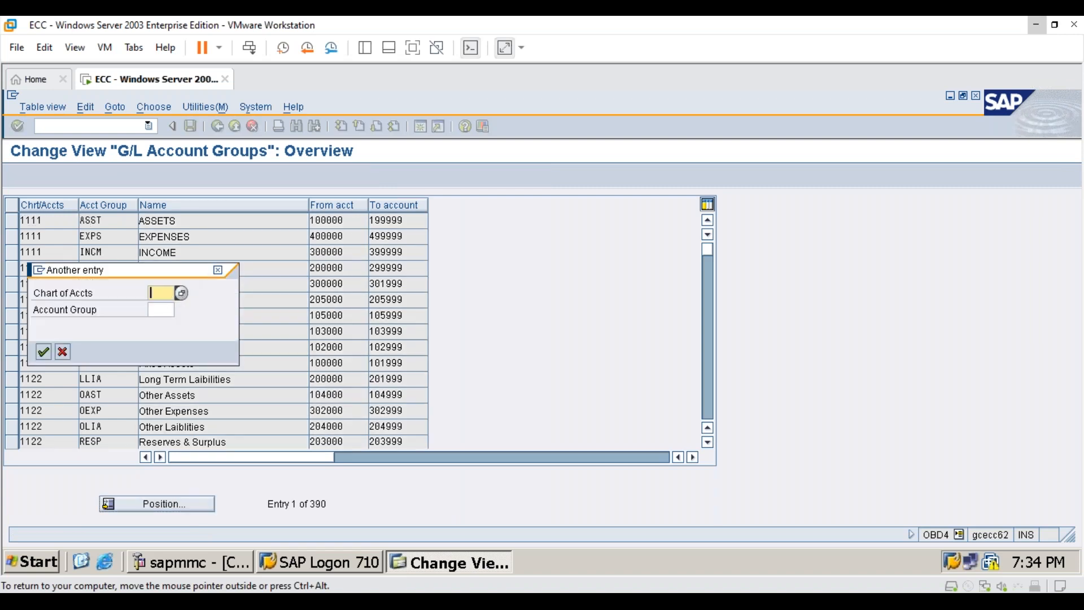
text(7676)
key(Return)
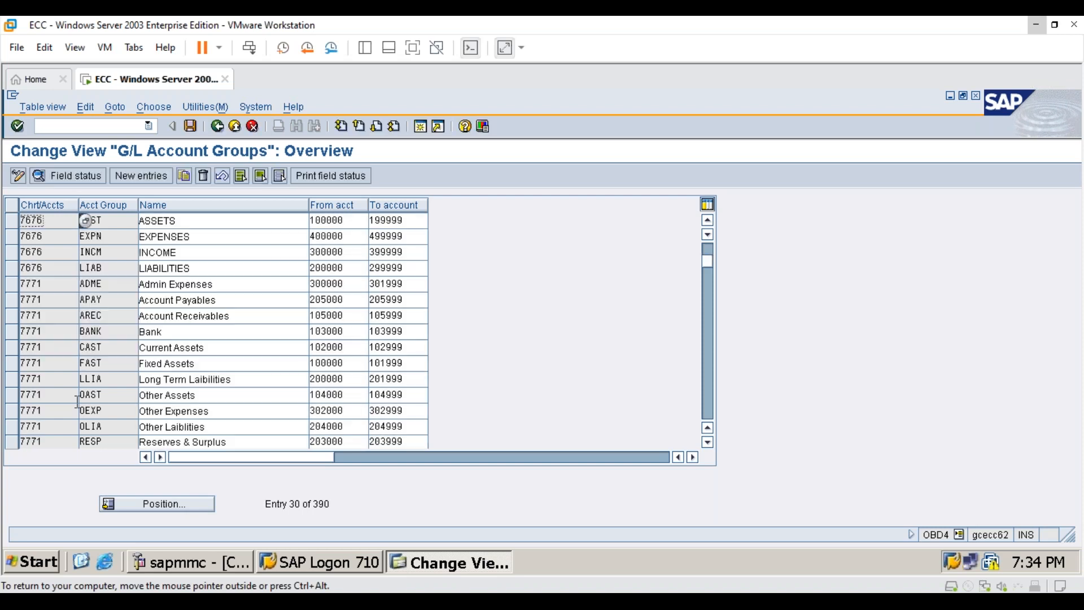
drag(12, 220, 12, 269)
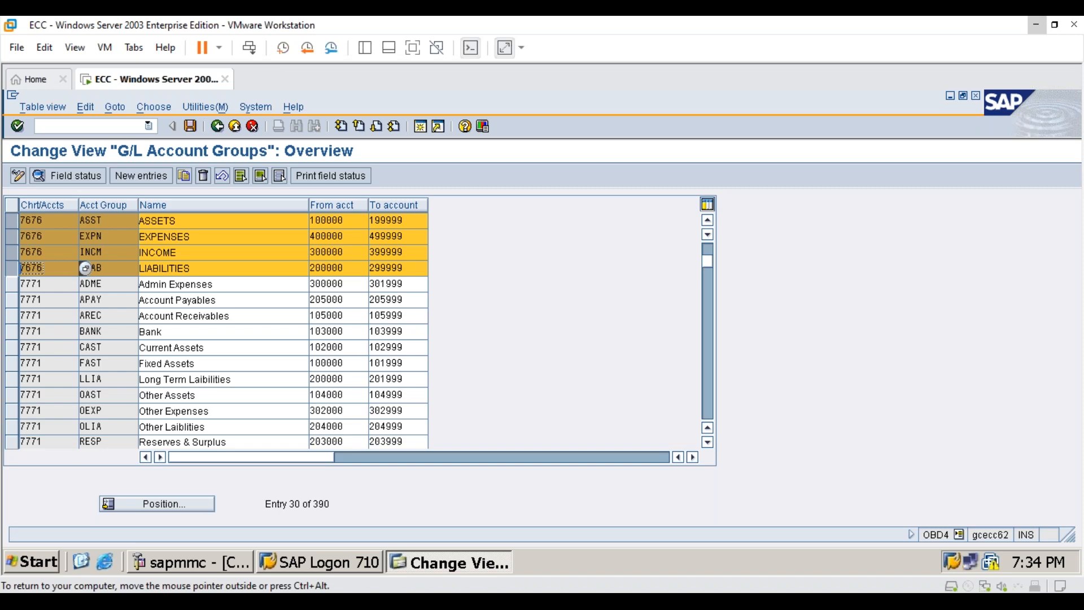
- Open the list of financial statement versions with transaction OB58
click(128, 130)
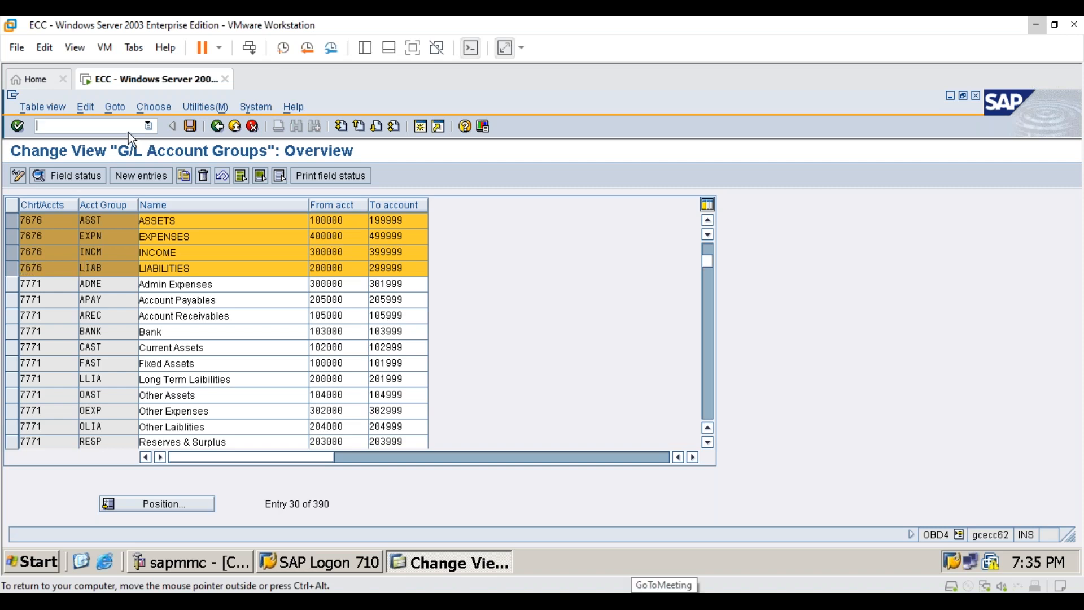
text(/n)
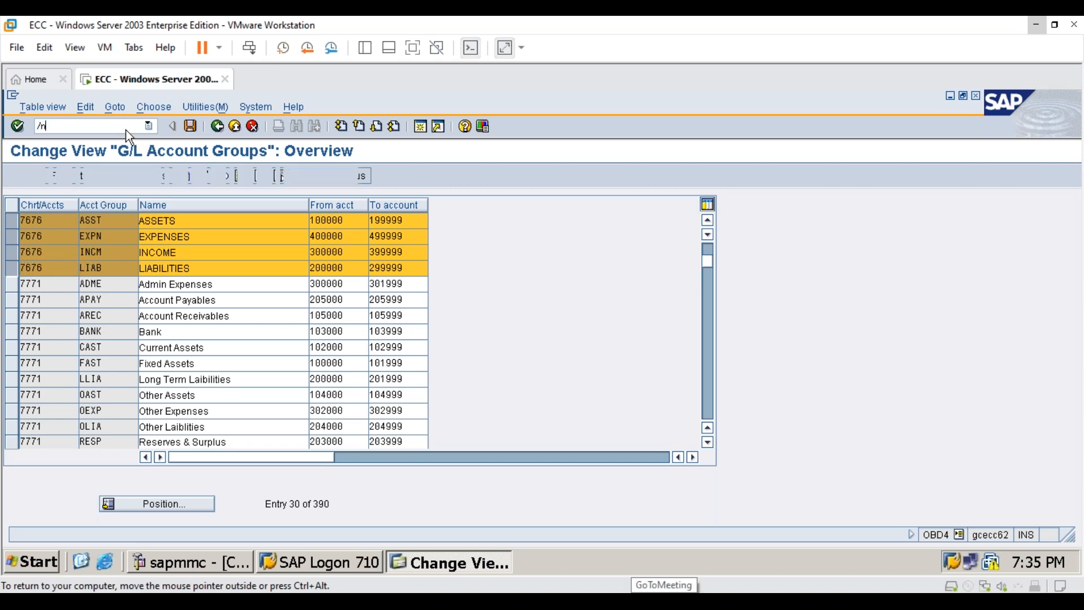
key(Return)
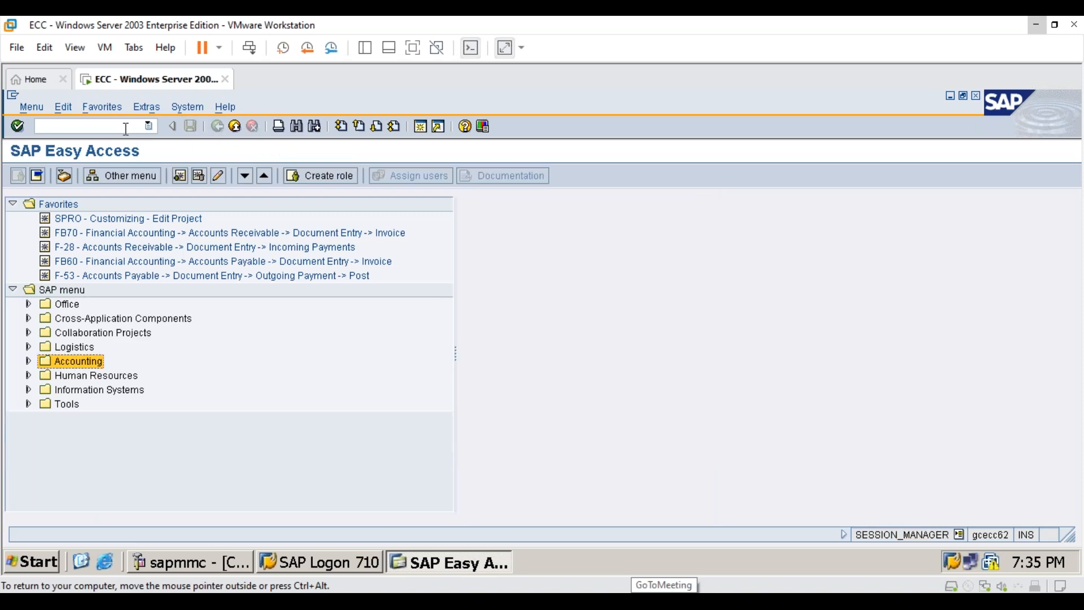
text(ob)
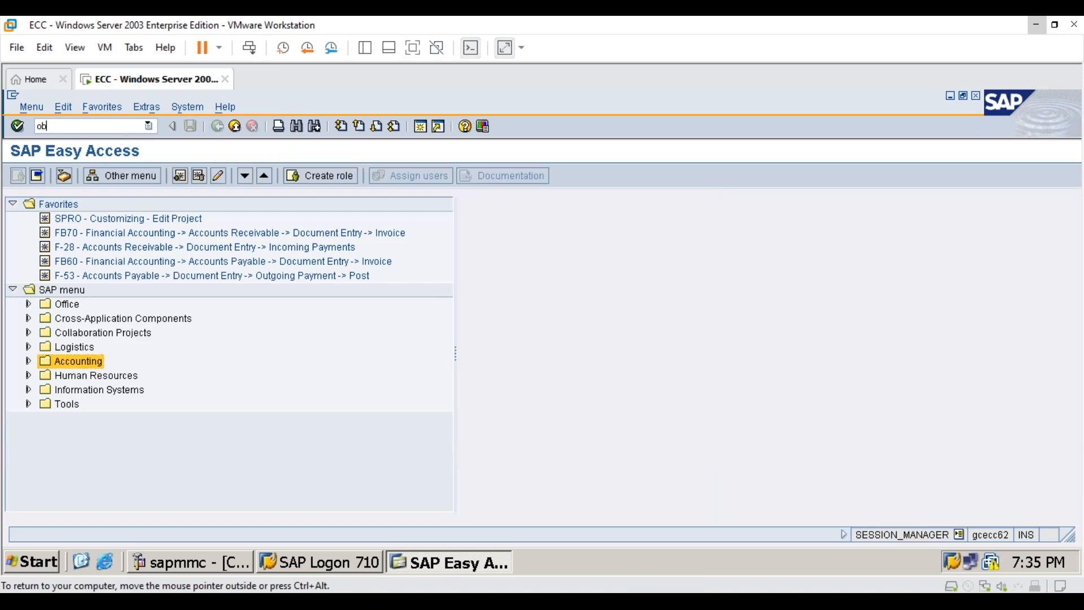
text(58)
key(Return)
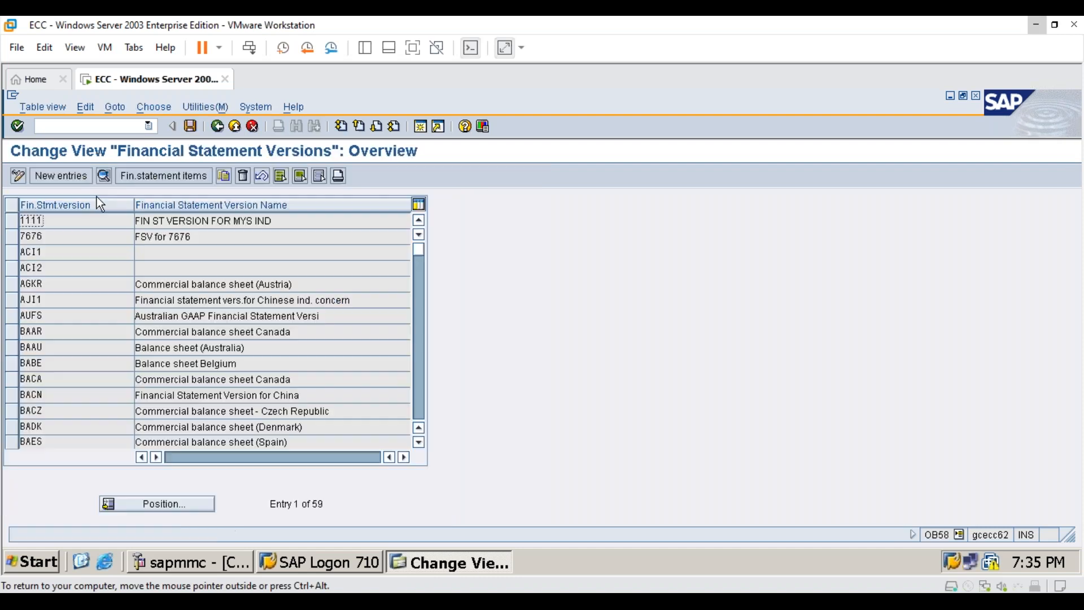
double_click(161, 221)
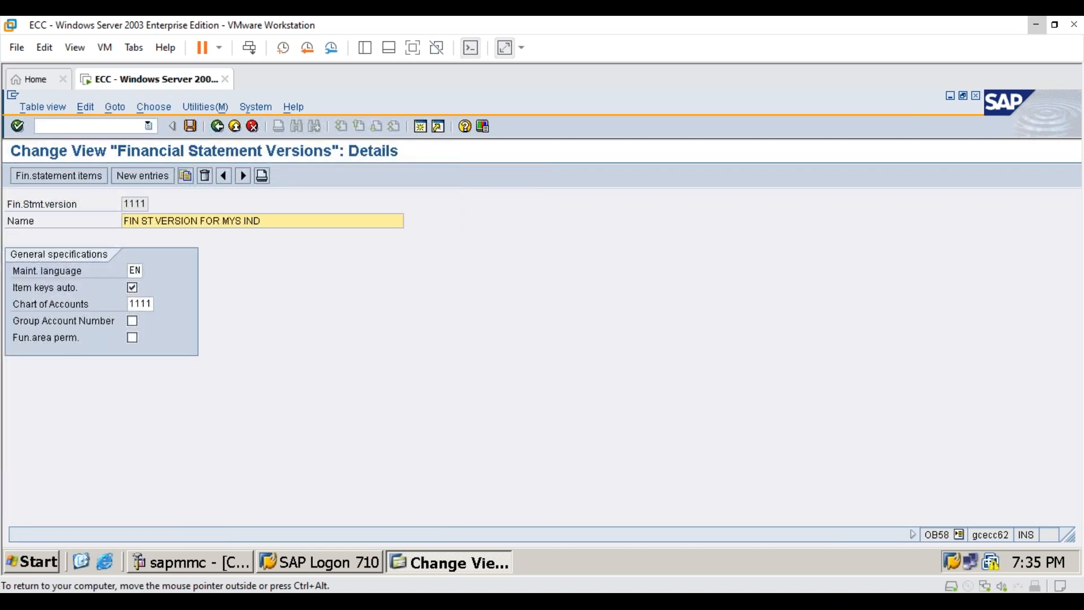
click(217, 126)
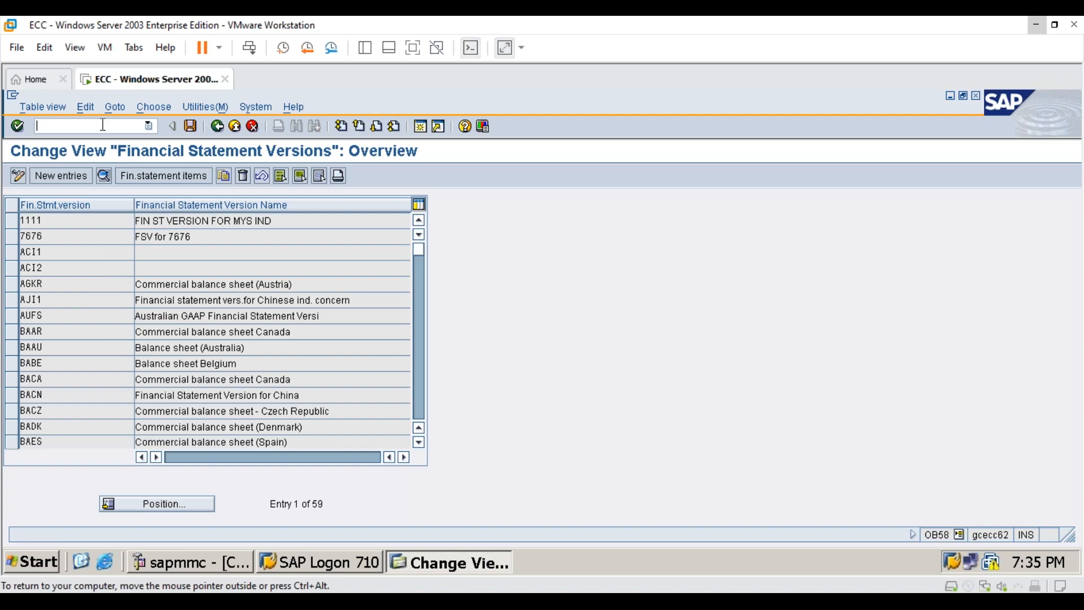
- Locate financial statement version 7676 and open its financial statement items
click(151, 502)
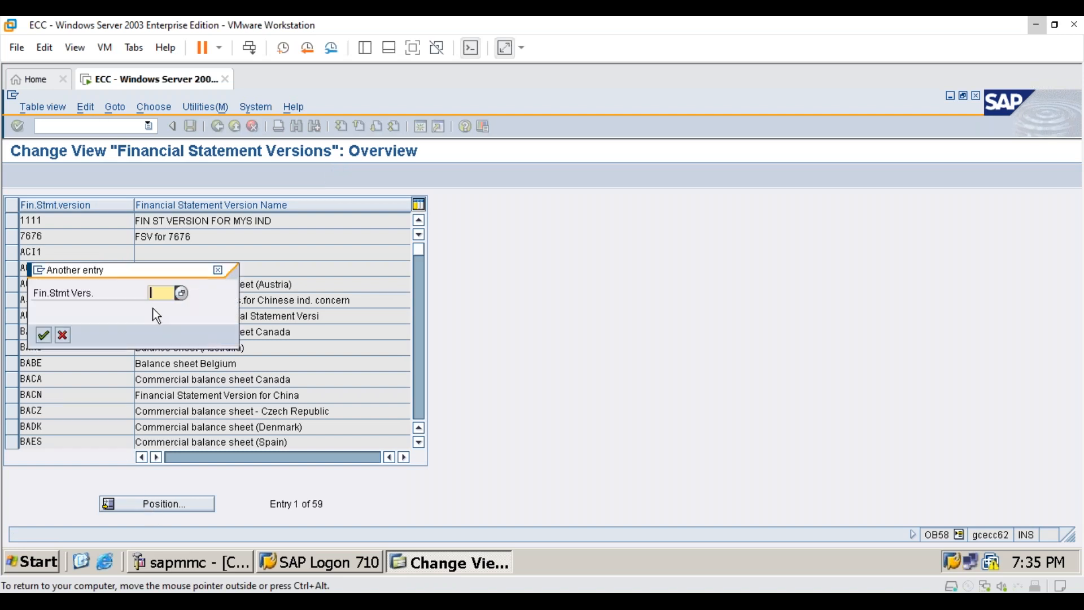
text(7676)
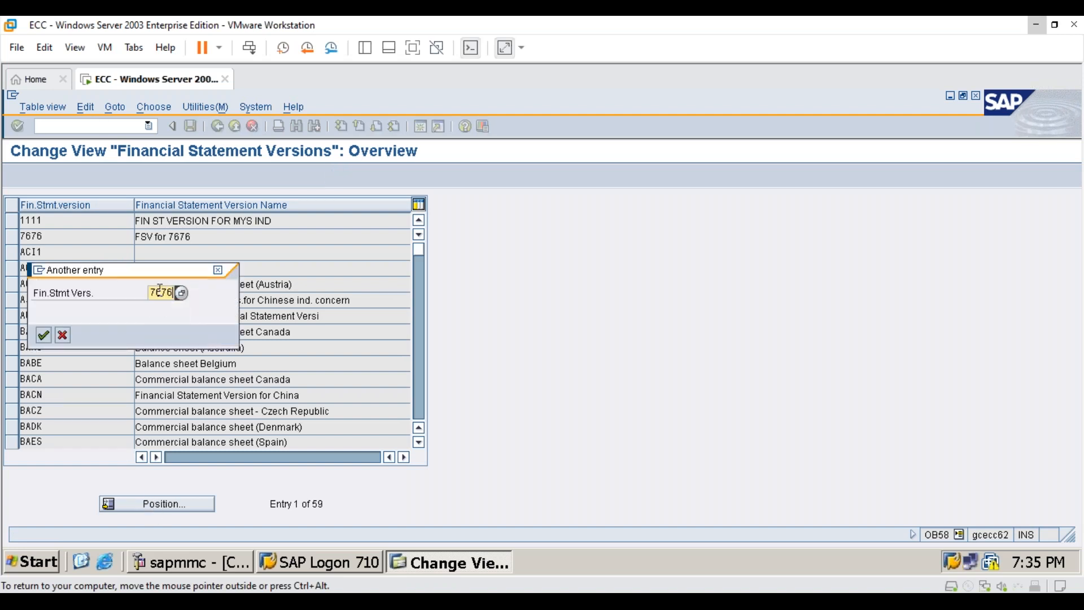
key(Return)
double_click(163, 221)
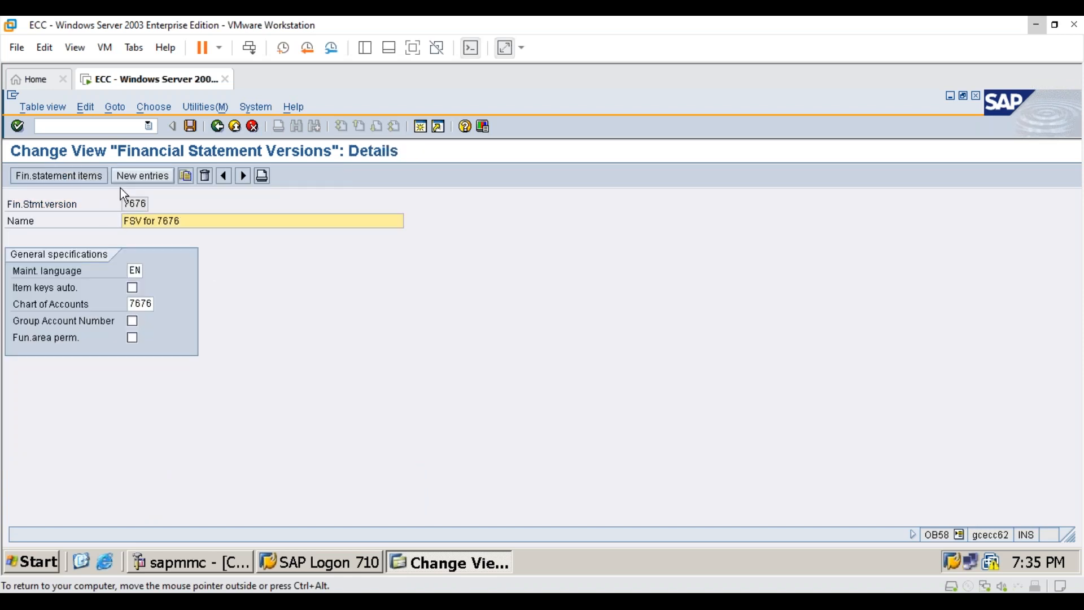
click(86, 179)
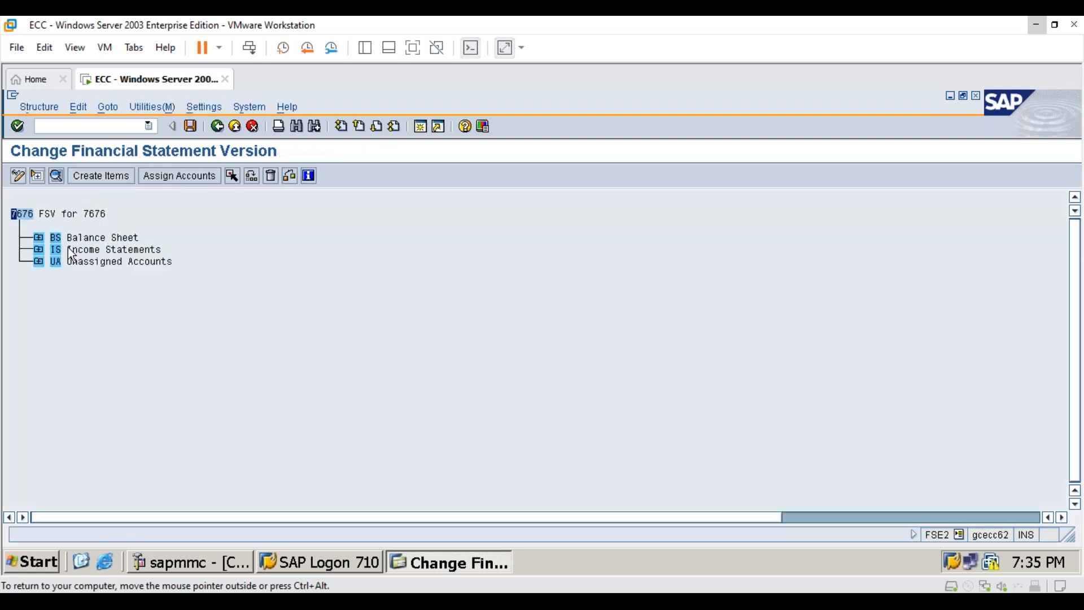
- Expand the Balance Sheet, Income Statements and Liabilities nodes in the version's hierarchy
click(38, 237)
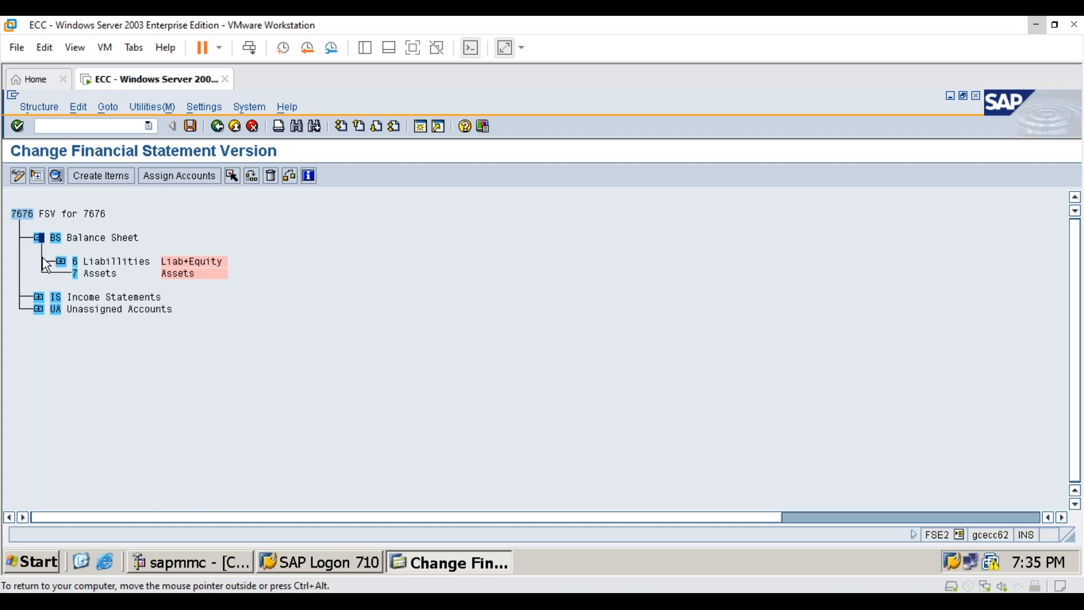
click(38, 297)
click(57, 299)
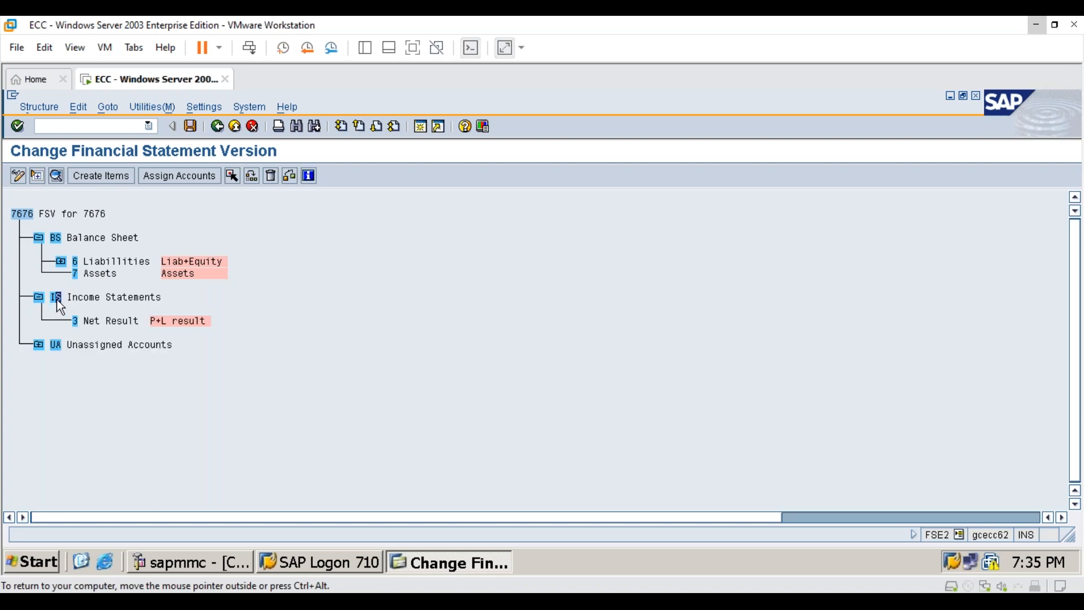
click(60, 261)
click(104, 320)
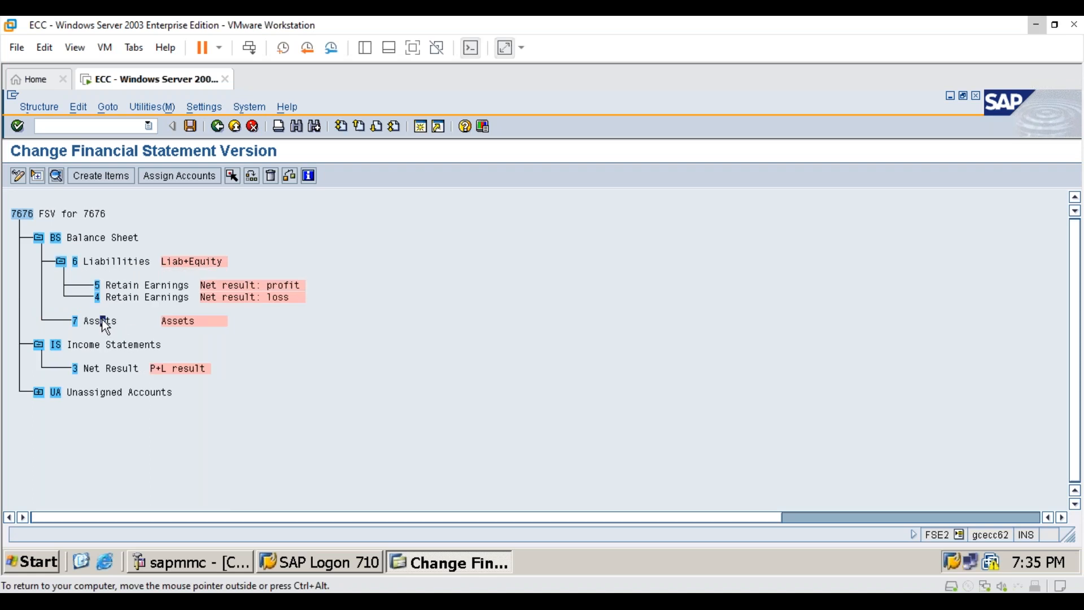
double_click(104, 321)
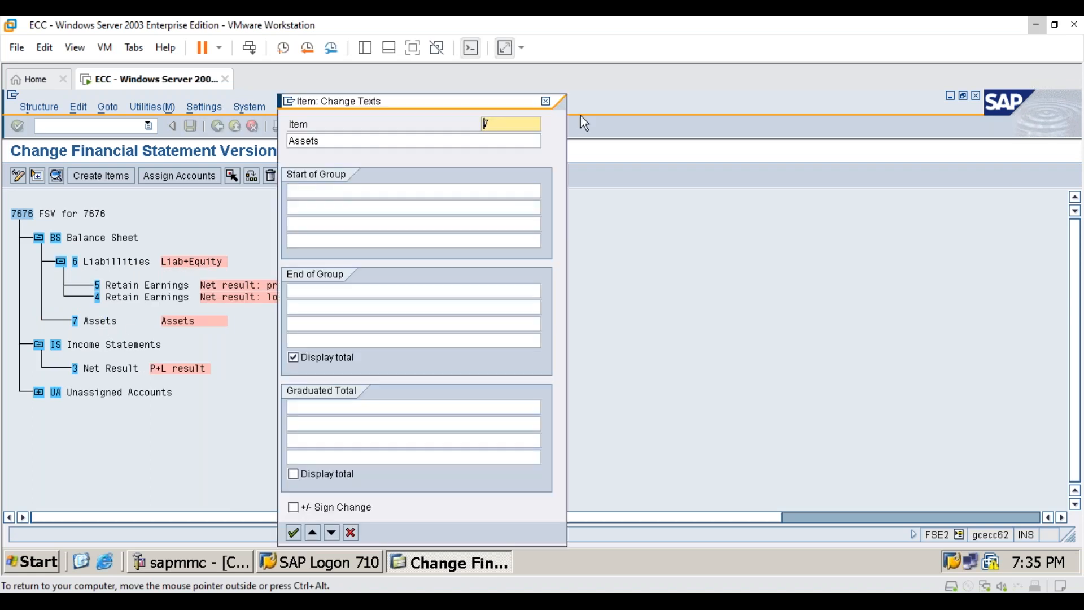
click(546, 102)
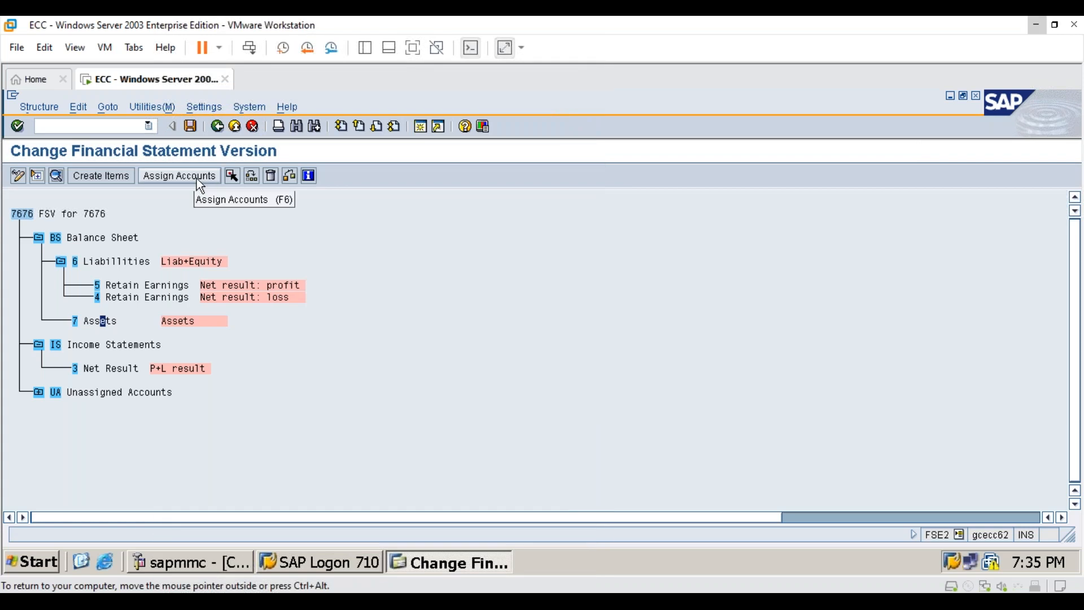
- Assign accounts 100000 to 199999 to the Assets item for debit and credit balances, and review the accounts in that range
click(77, 322)
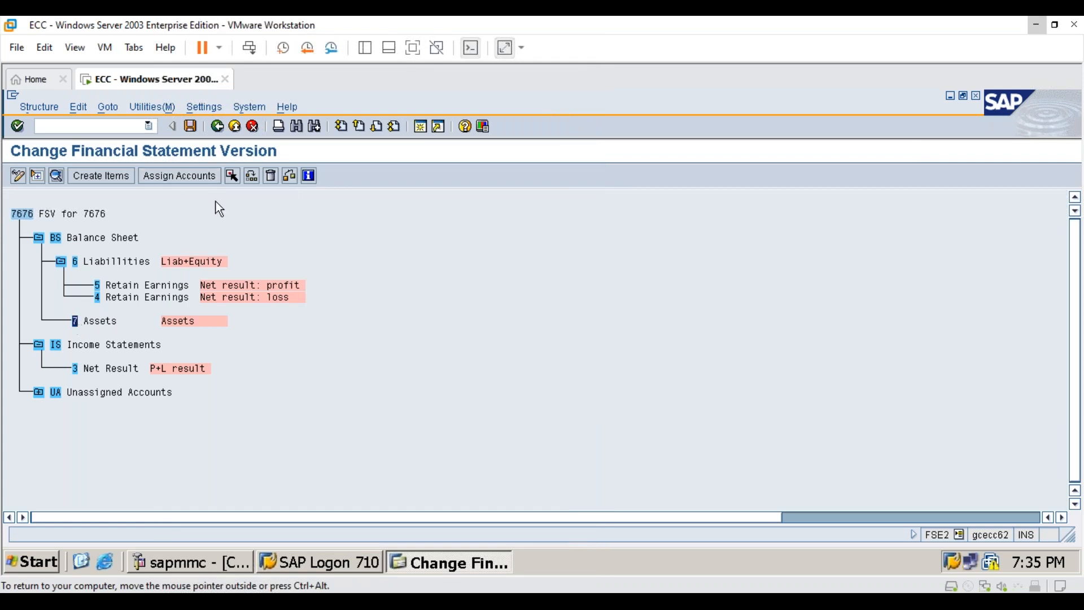
click(207, 180)
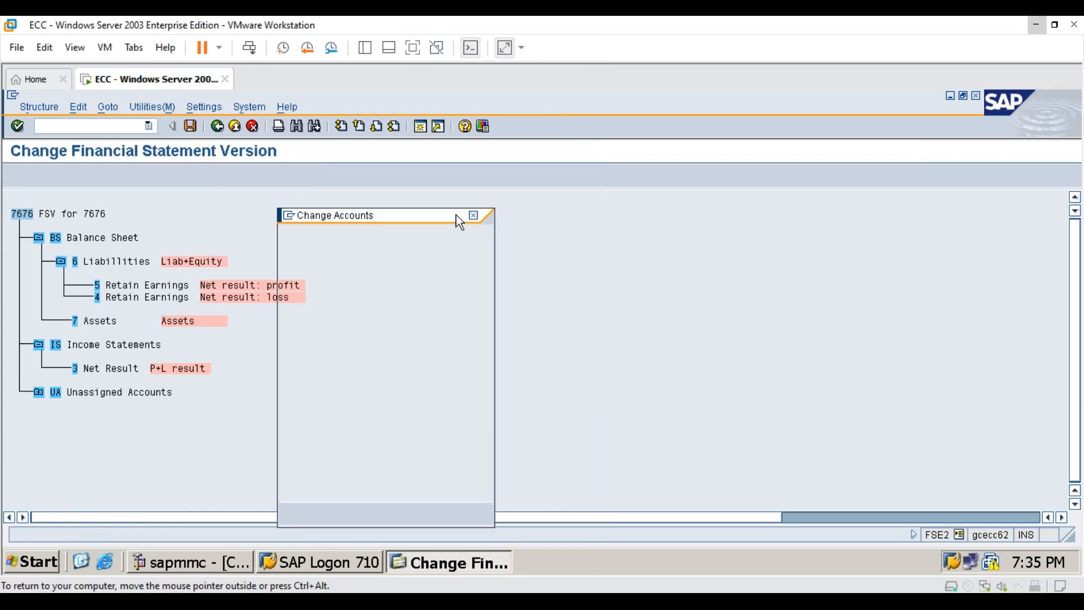
drag(433, 215, 682, 189)
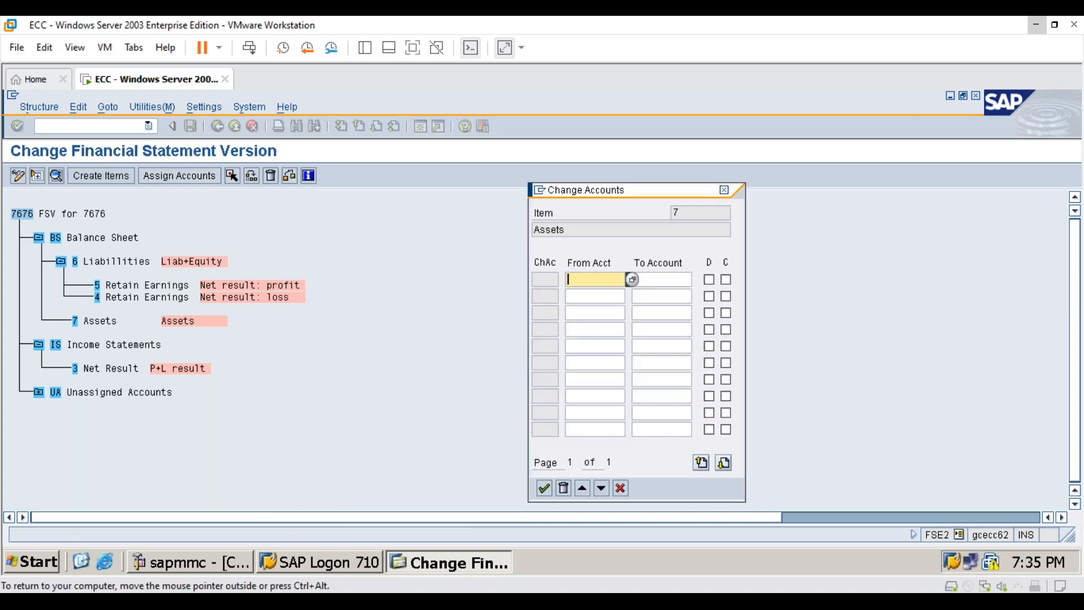
text(100000)
key(Tab)
text(199)
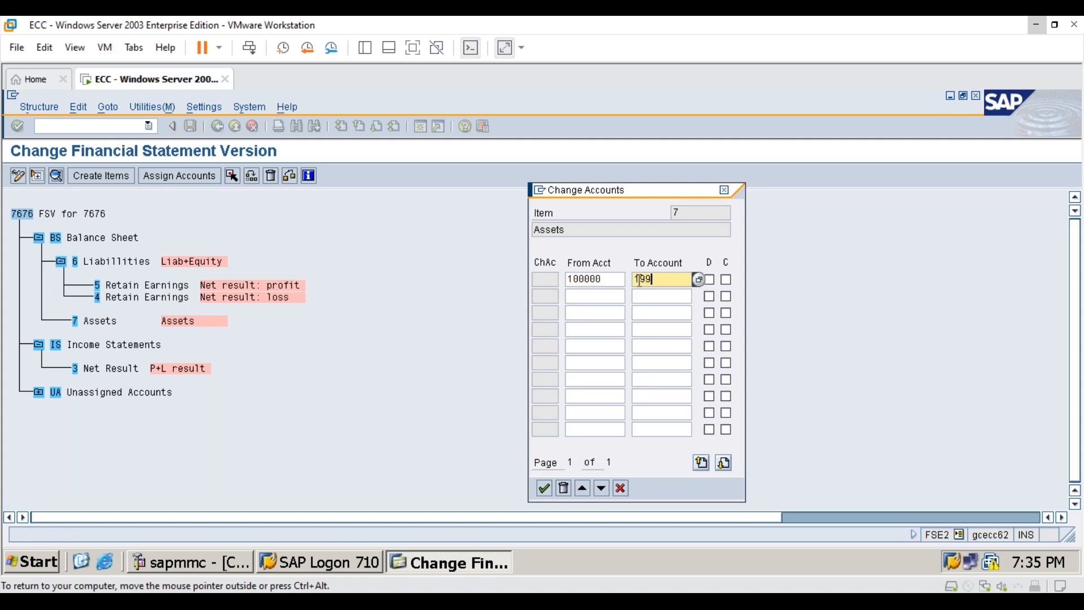
text(999)
click(709, 279)
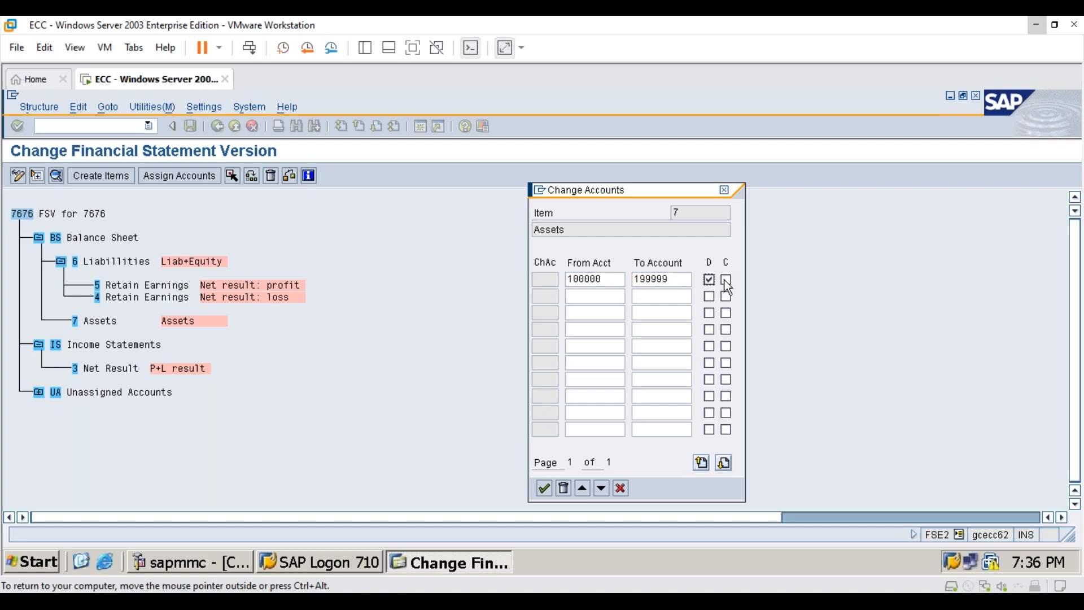
click(543, 489)
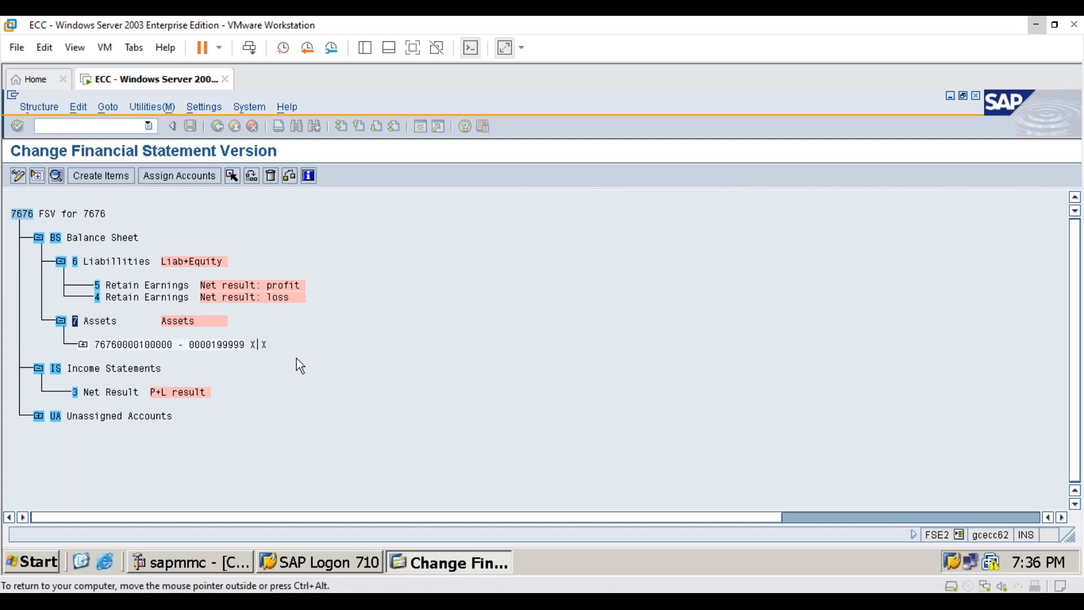
click(92, 353)
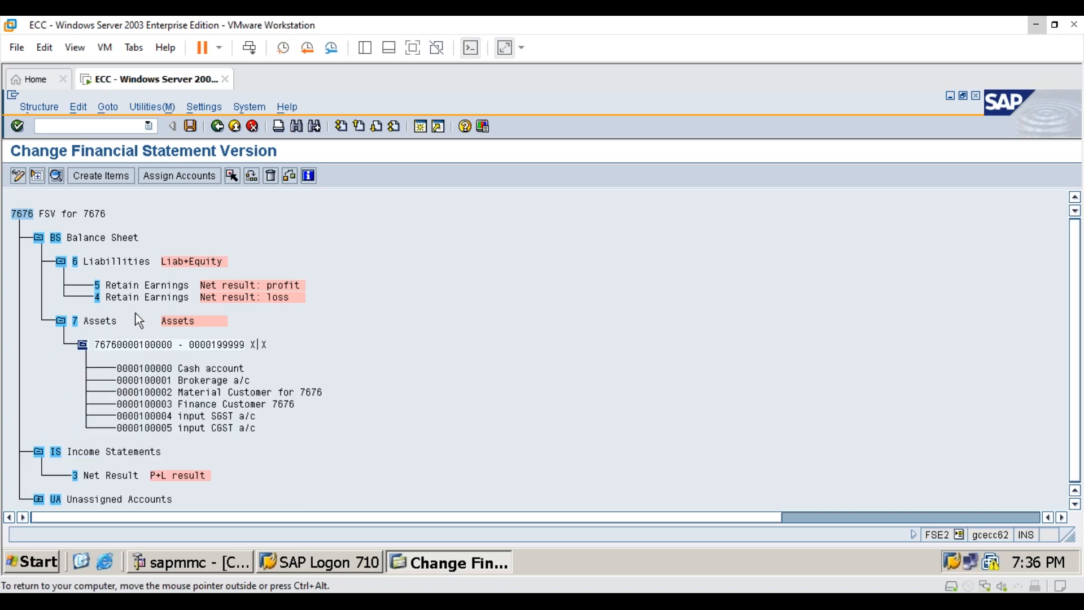
click(61, 321)
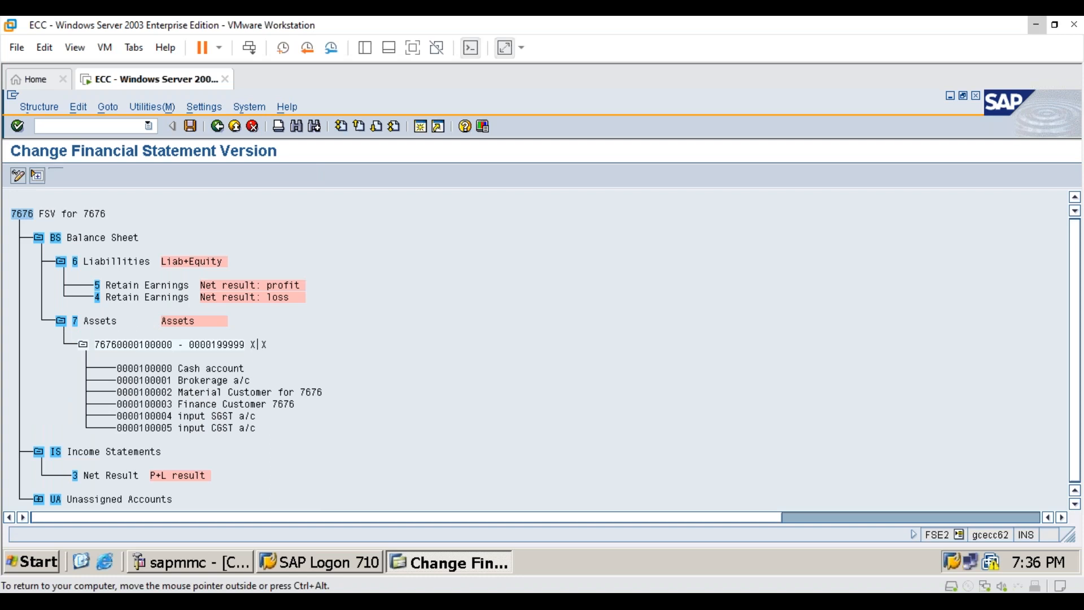
- Try to assign accounts to the Liabilities item under Balance Sheet
click(74, 263)
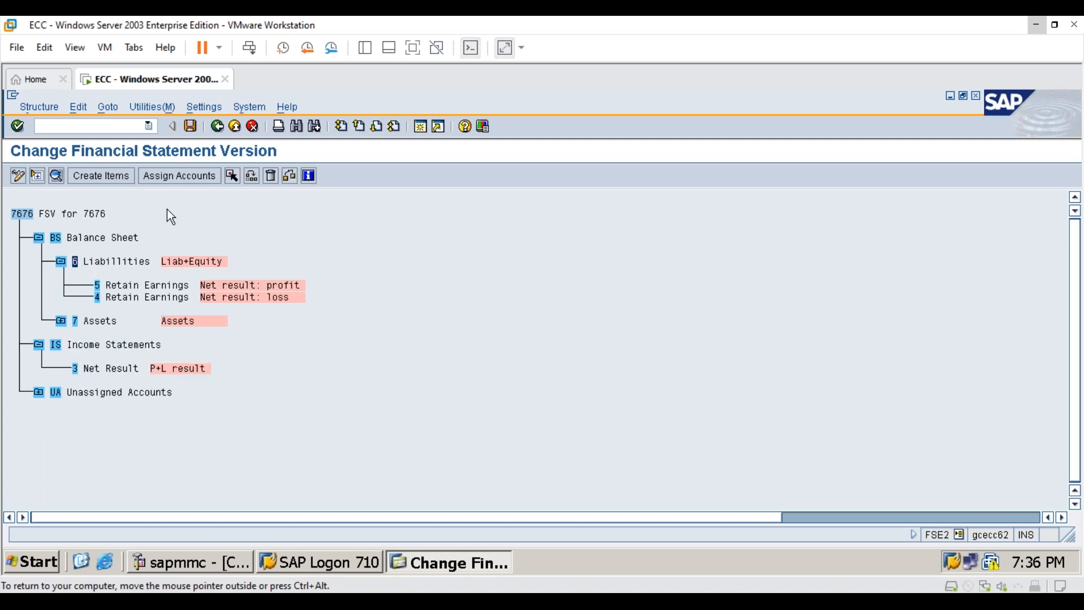
click(180, 177)
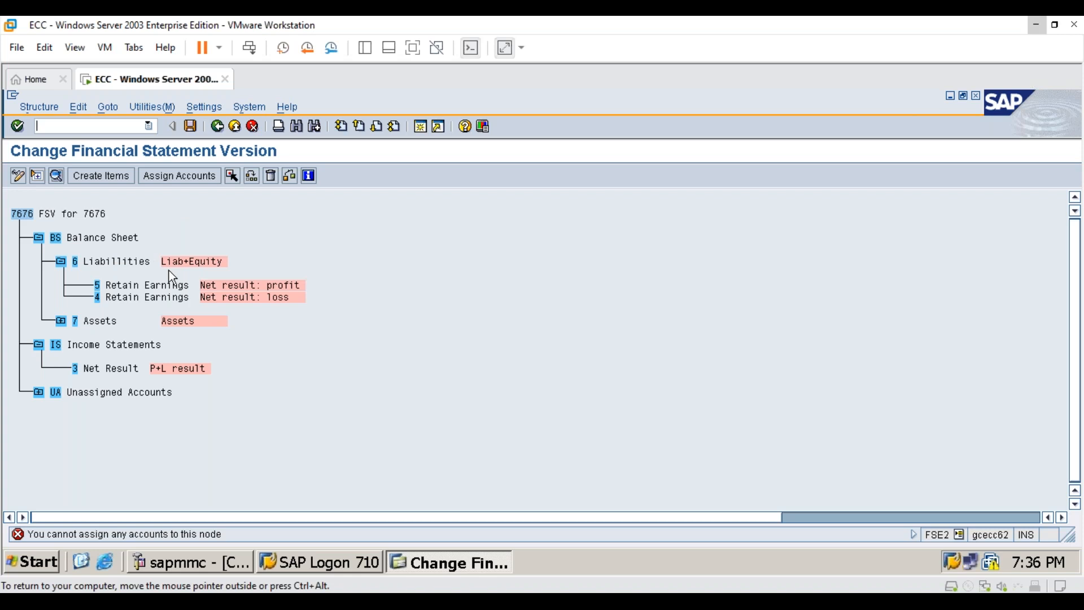
click(75, 260)
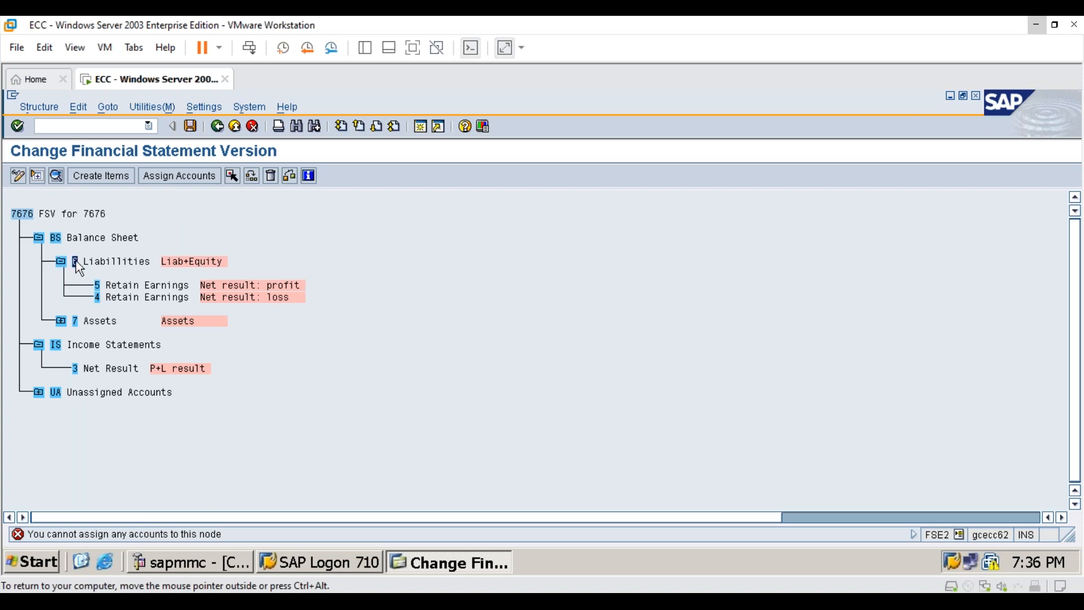
click(188, 179)
- Try to assign accounts to the Net Result item under Income Statements
click(96, 369)
click(55, 345)
click(114, 369)
click(180, 177)
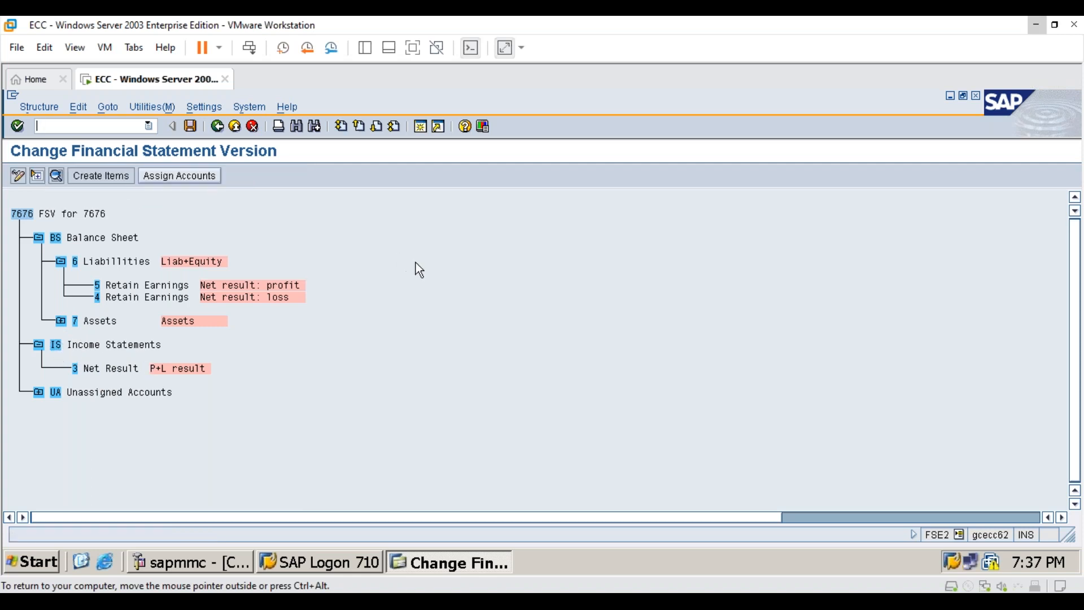
- Check the account range assigned under Assets and expand Unassigned Accounts to examine its items
click(61, 320)
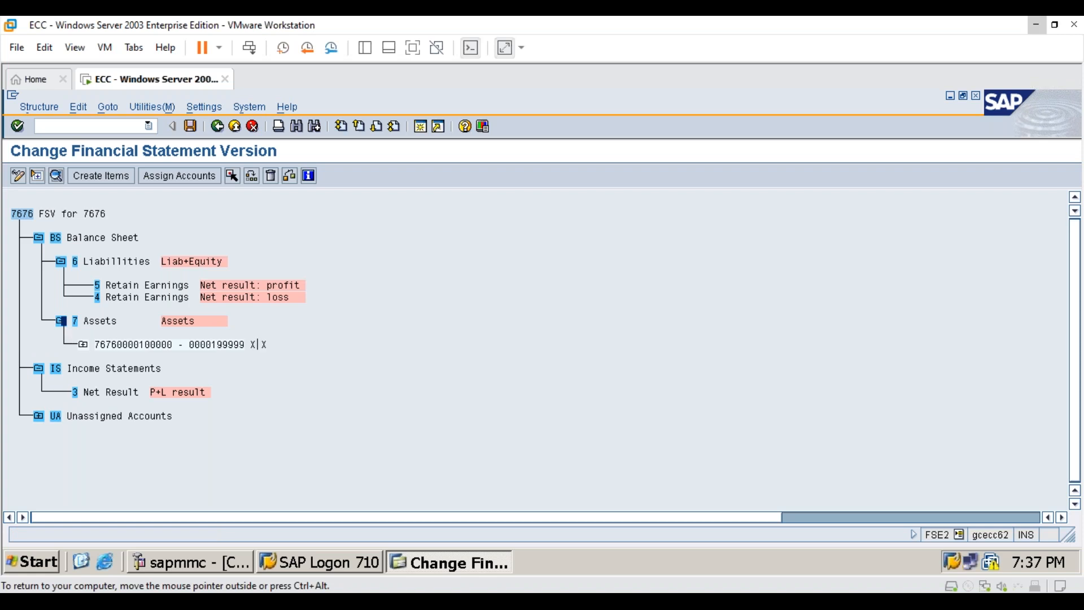
click(60, 321)
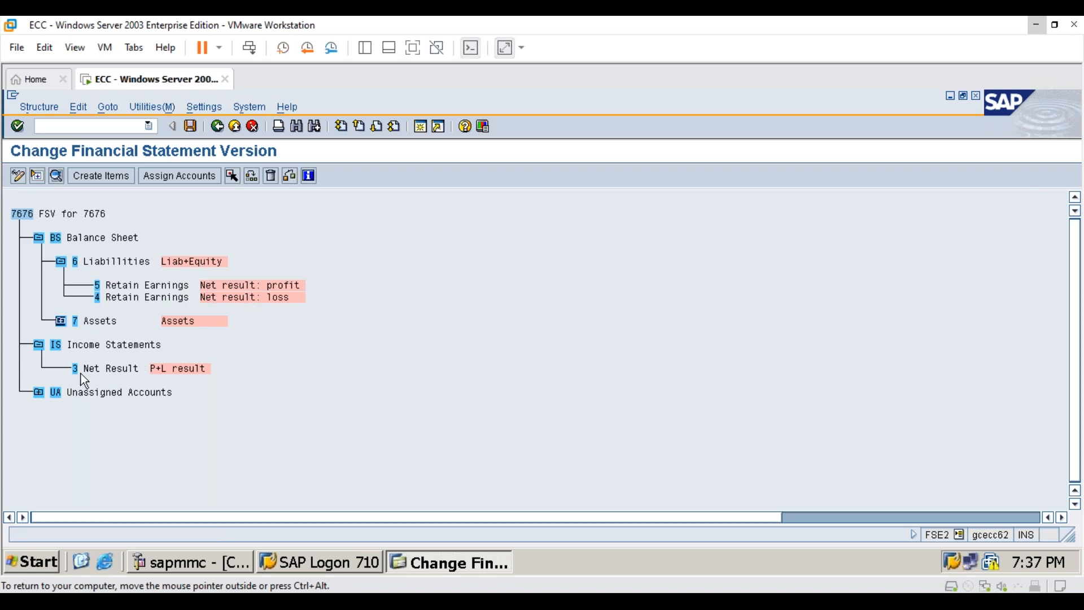
click(38, 392)
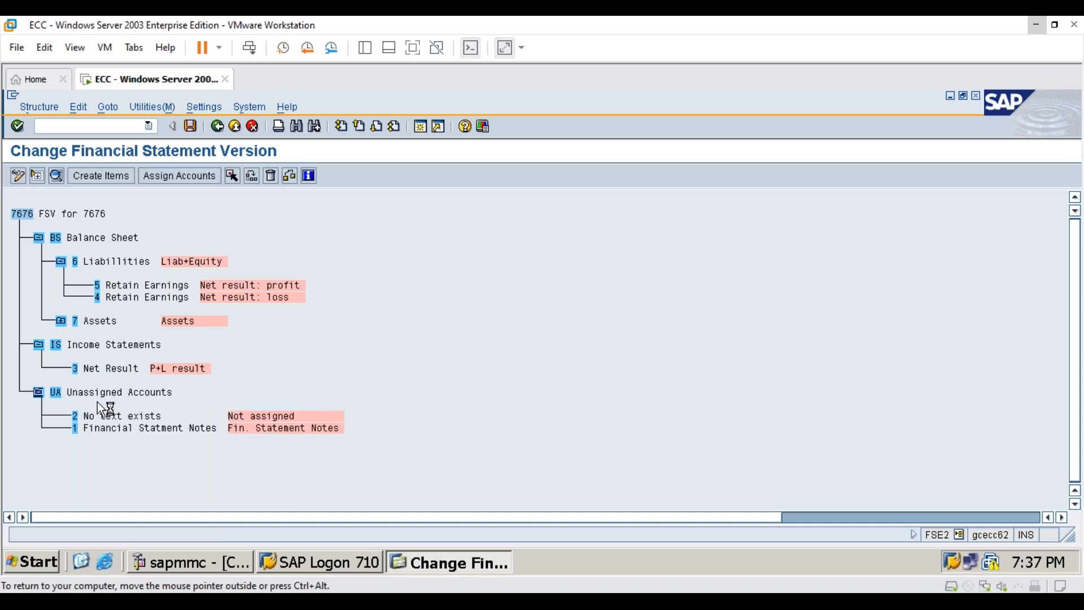
click(118, 369)
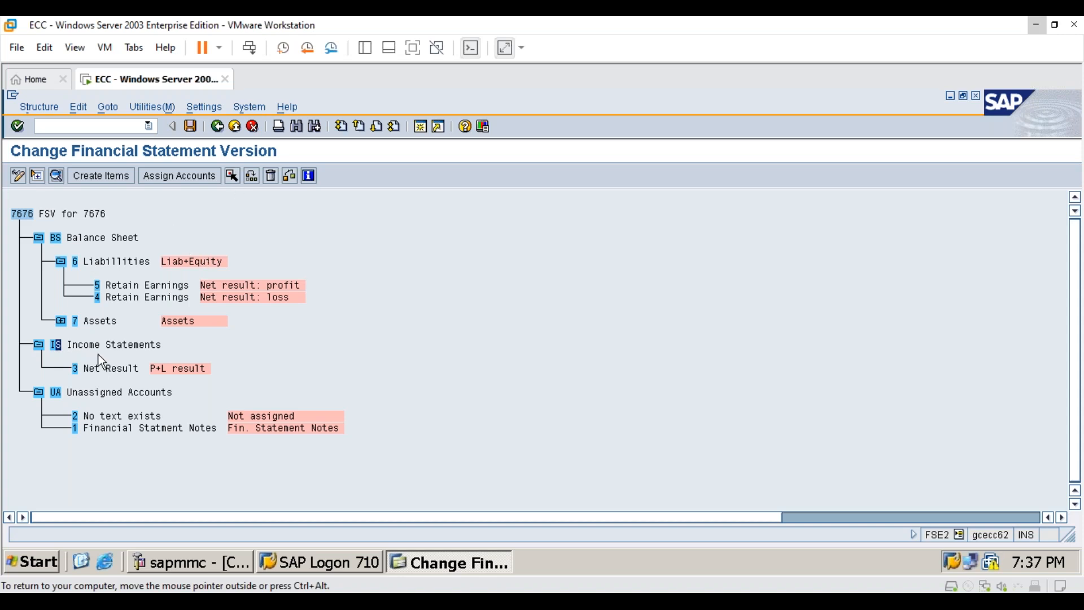
click(104, 177)
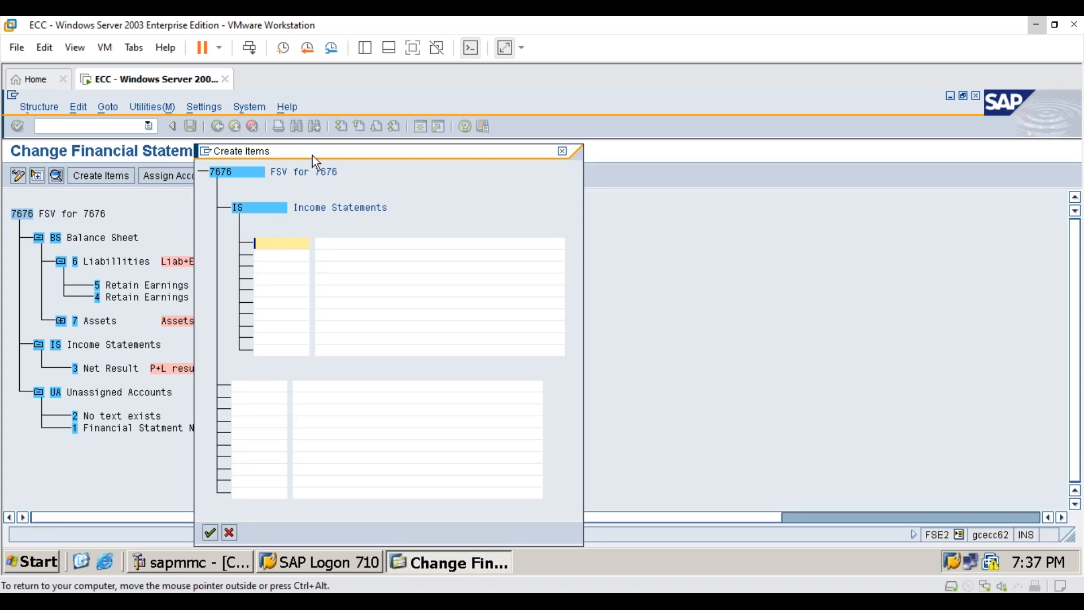
drag(313, 153, 527, 174)
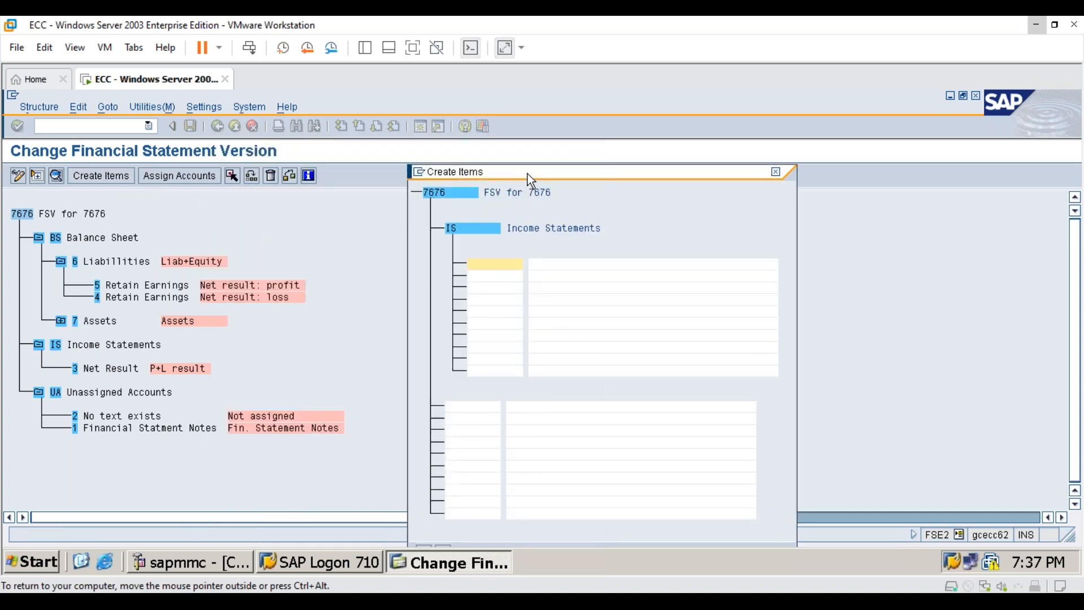
click(776, 172)
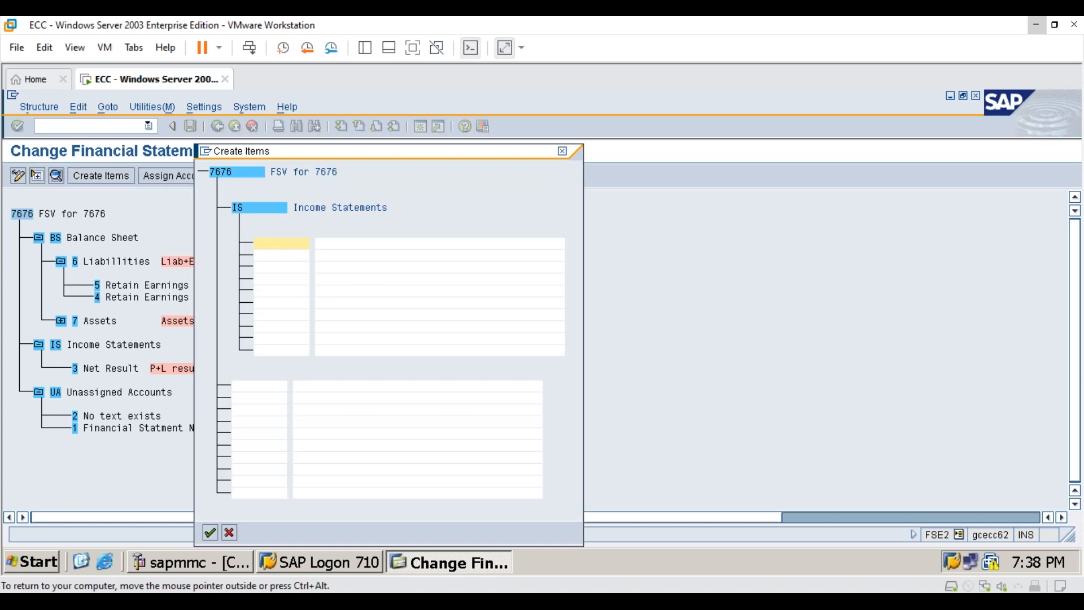
- Create items 18 Expenses and 19 Incomes under Income Statements
text(18)
key(Tab)
text(Expenses)
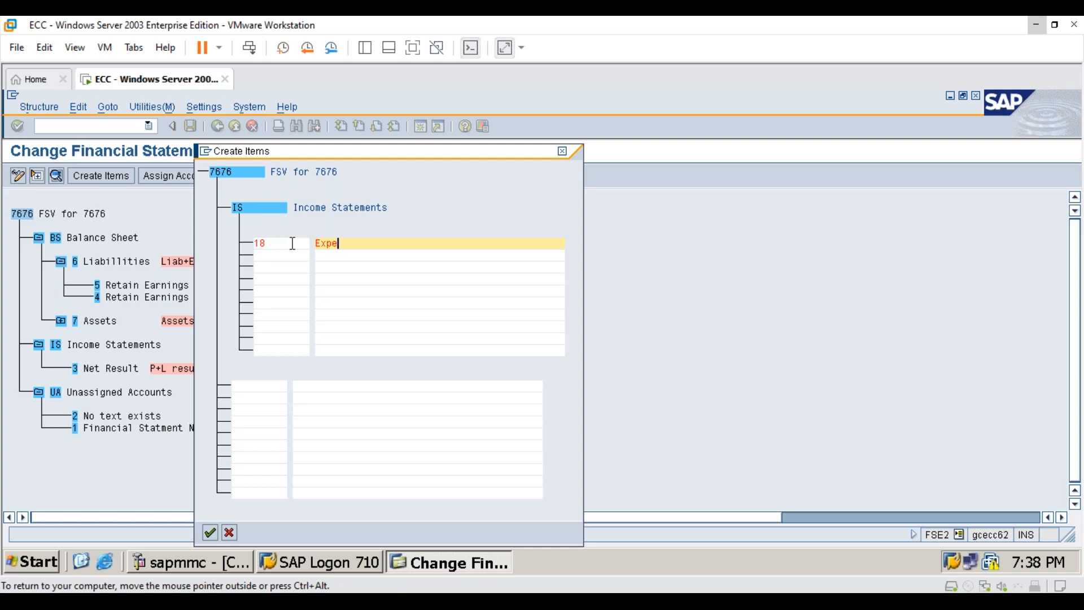
key(Return)
text(19)
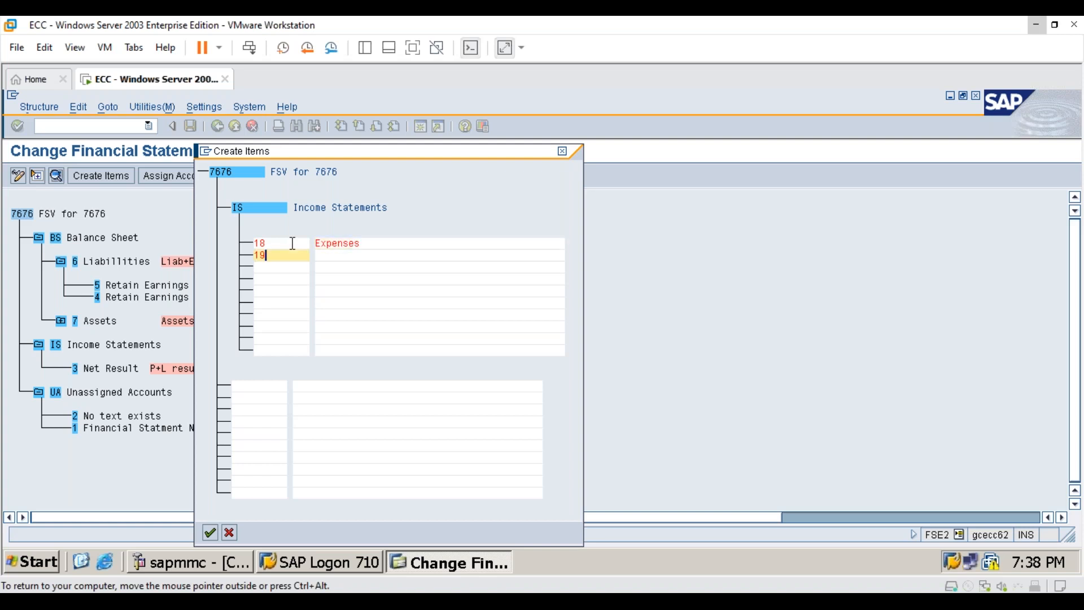
key(Tab)
text(Incomes)
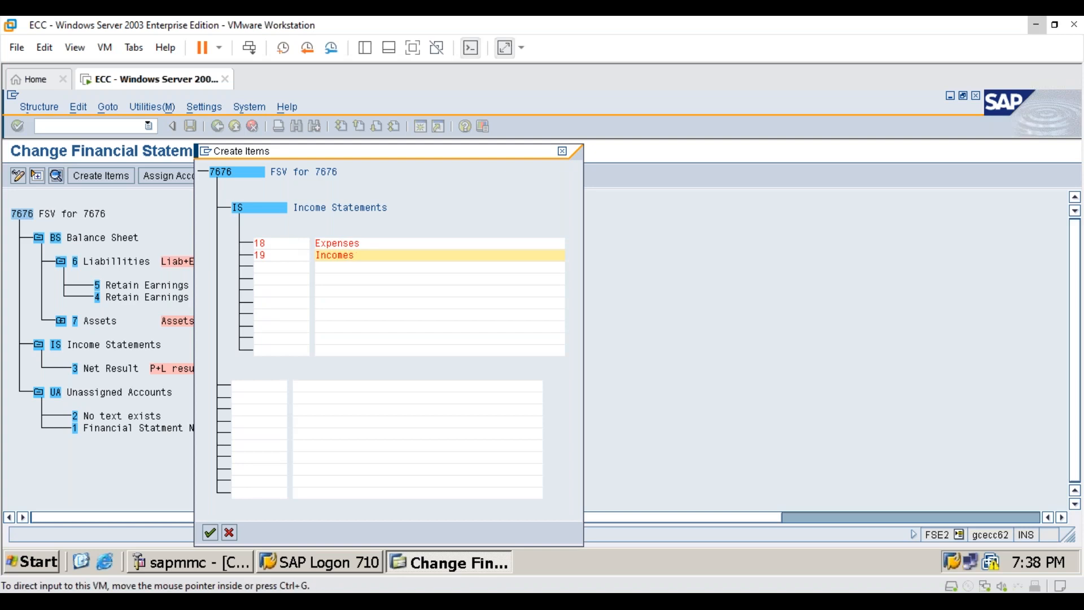
click(209, 533)
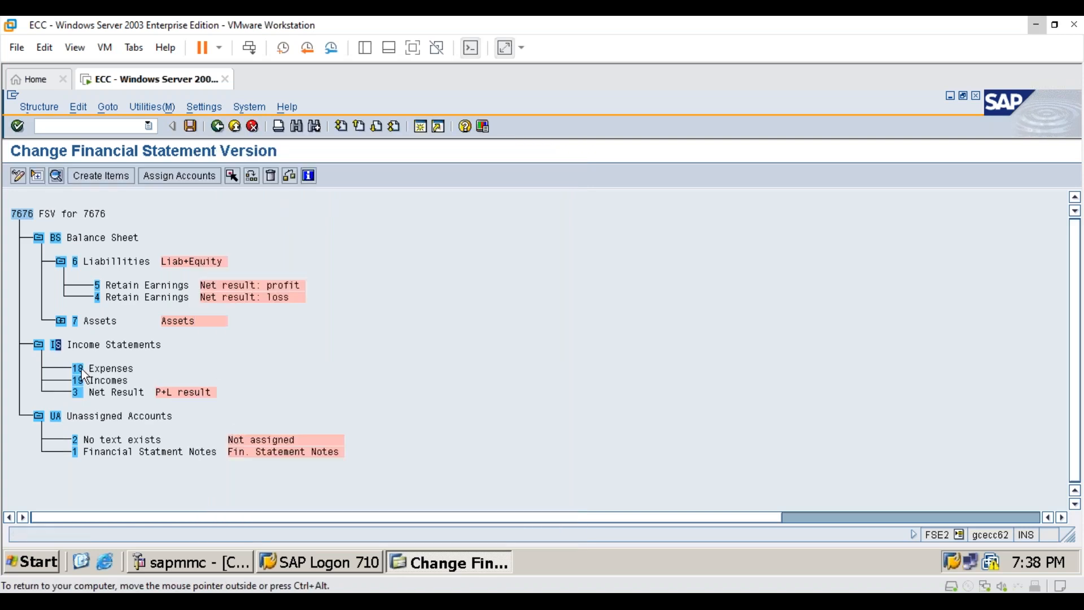
- Assign accounts 400000 to 499999 to the Expenses item for both debit and credit balances
click(179, 175)
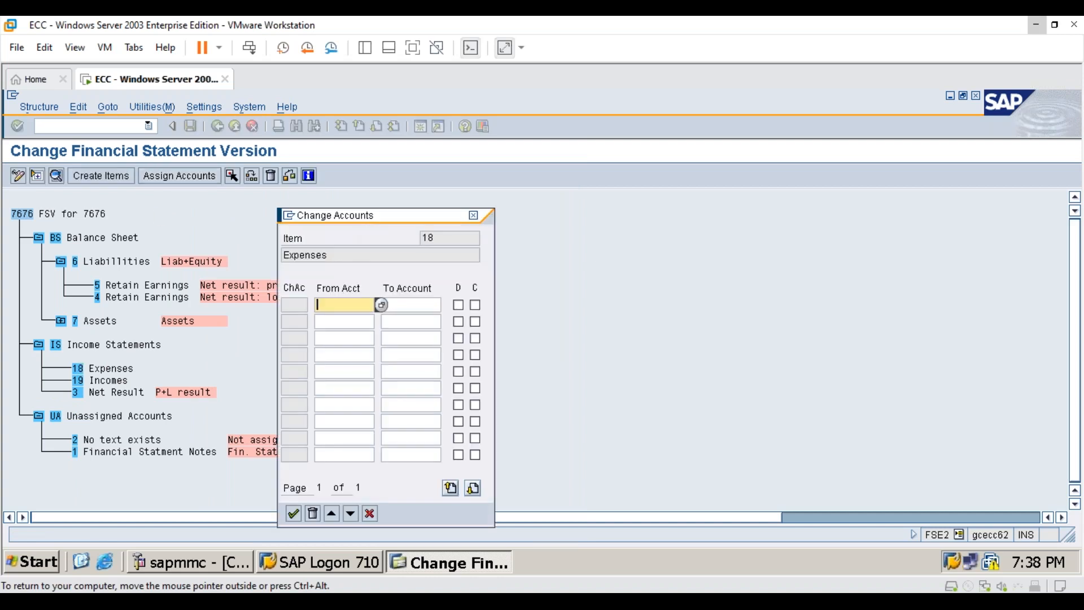
text(4000)
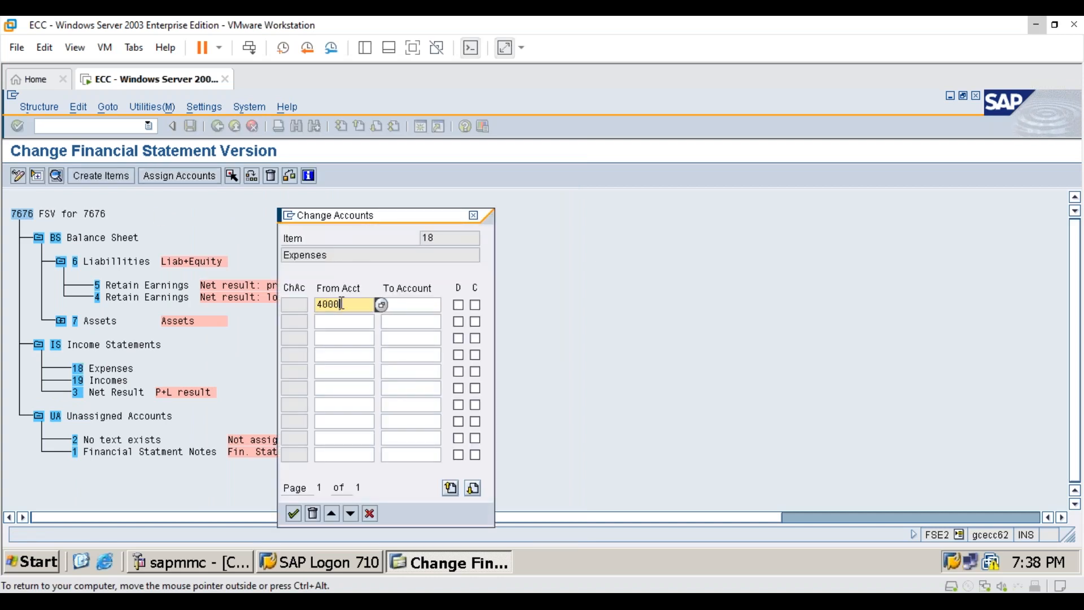
text(00)
key(Tab)
text(499999)
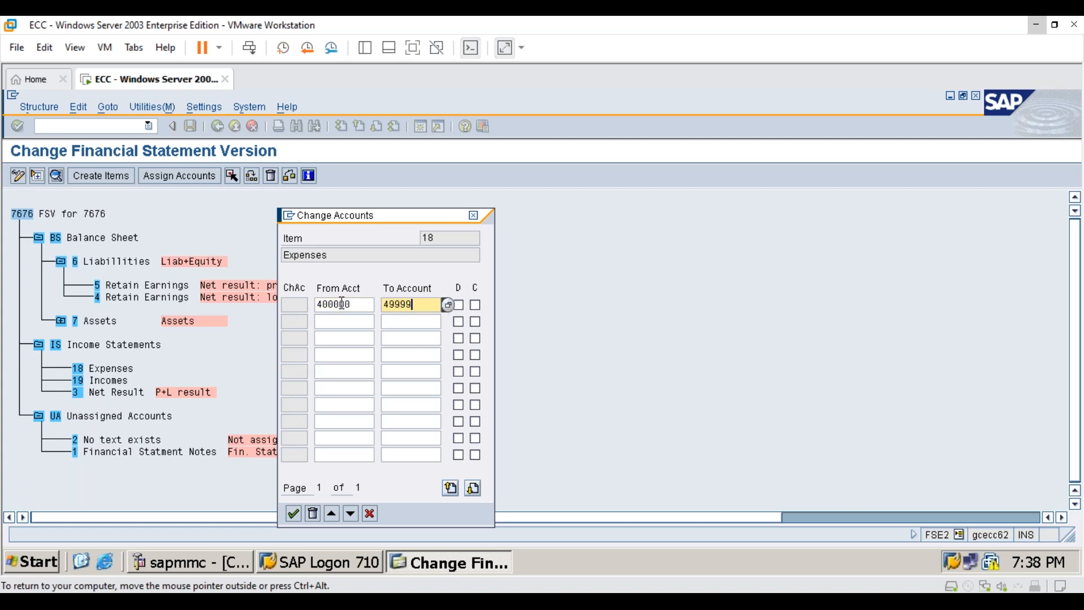
click(458, 305)
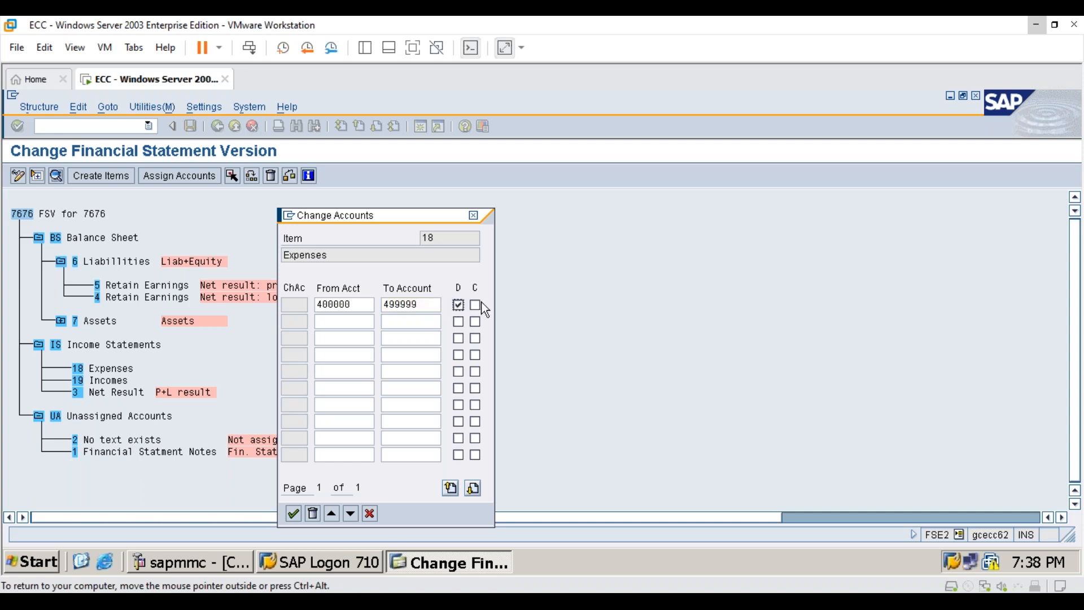
click(476, 305)
click(293, 513)
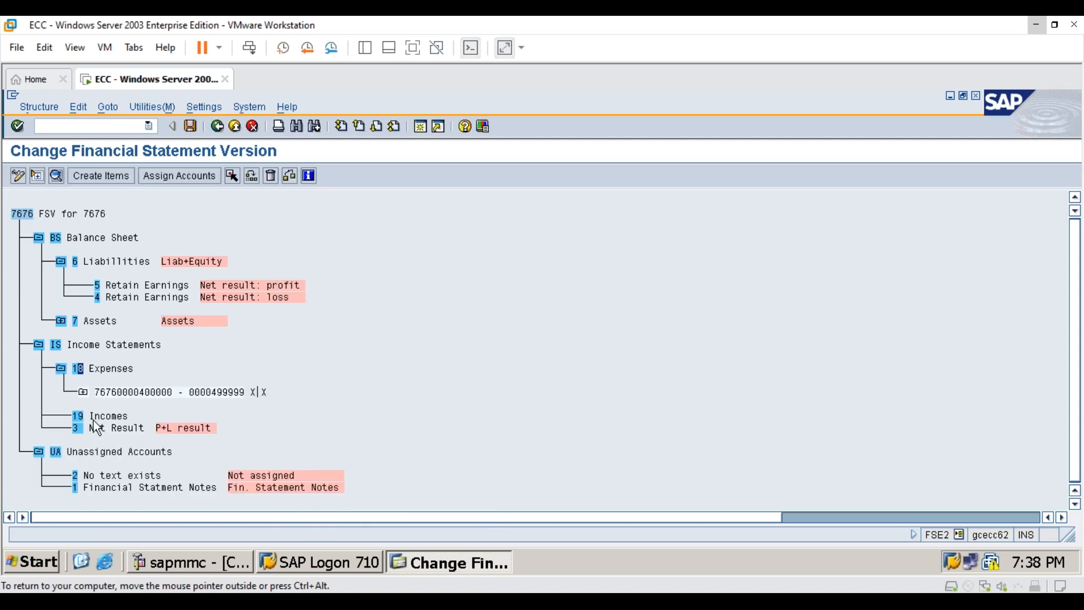
- Assign accounts 300000 to 399999 to the Incomes item for both debit and credit balances
click(79, 419)
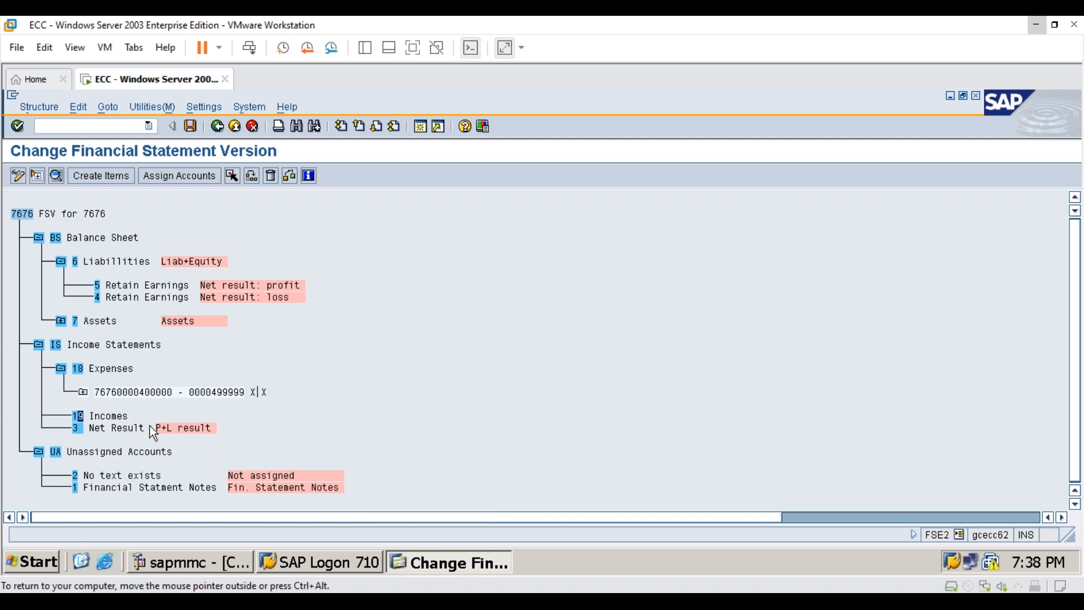
click(165, 177)
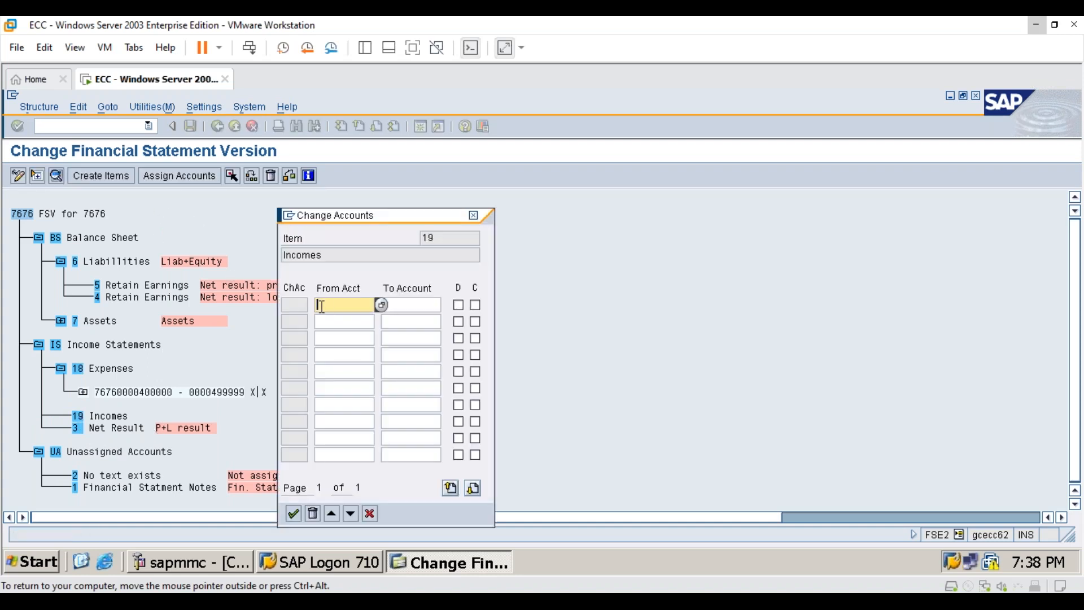
text(300000)
key(Tab)
text(399999)
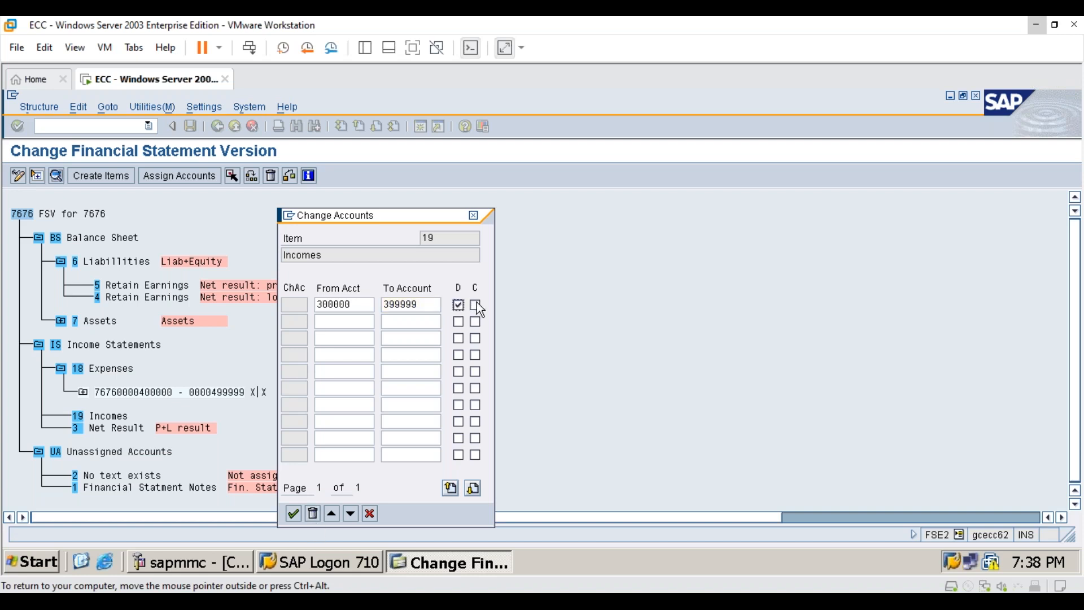
click(293, 515)
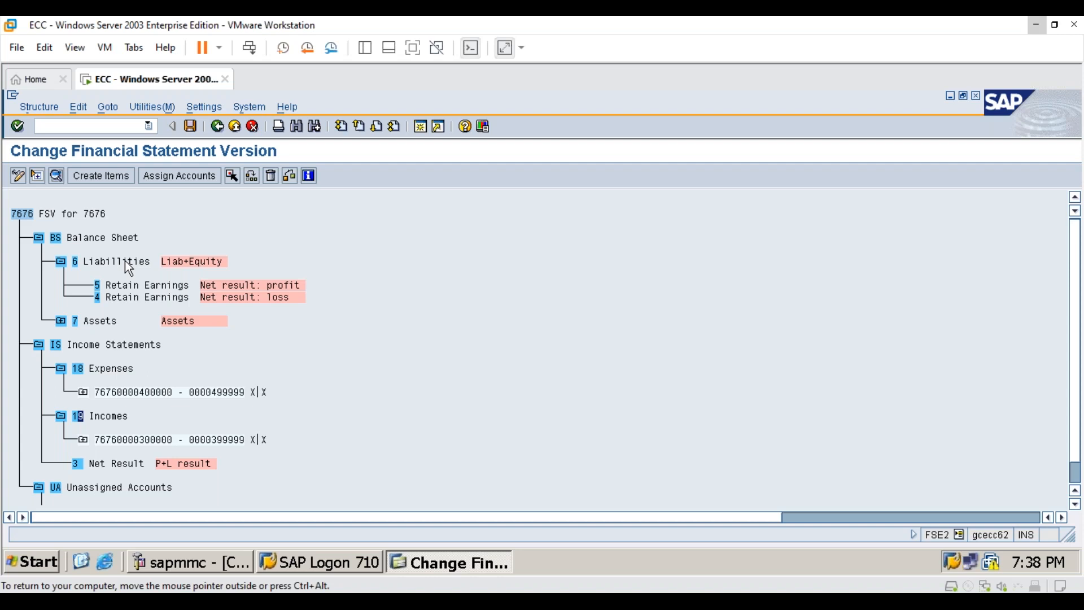
- Check the texts of the Liabilities item under Balance Sheet and try to assign accounts to it
scroll(125, 261, down, 1)
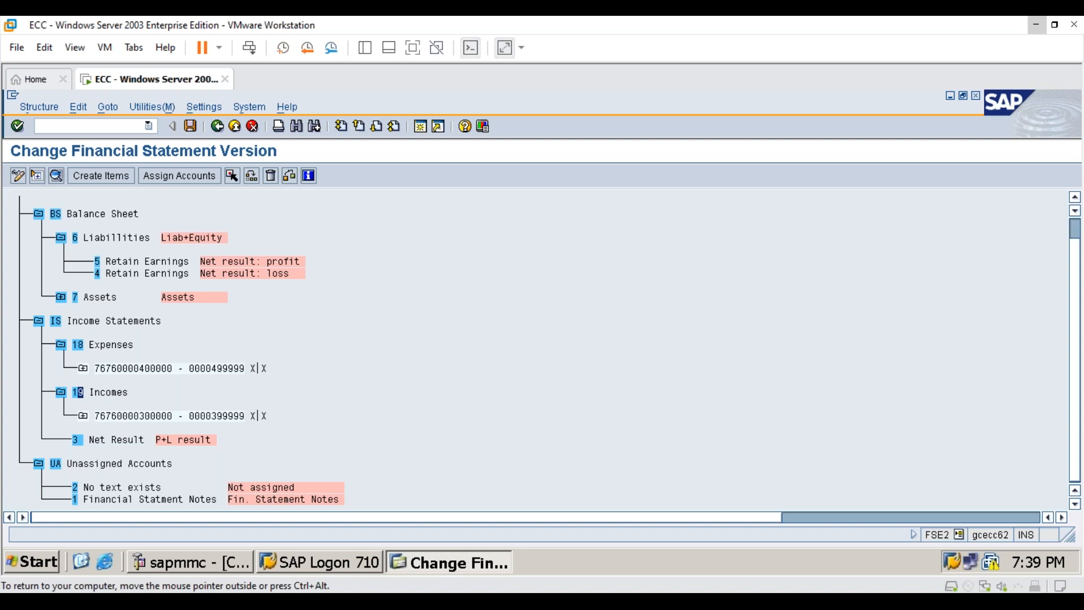
double_click(75, 238)
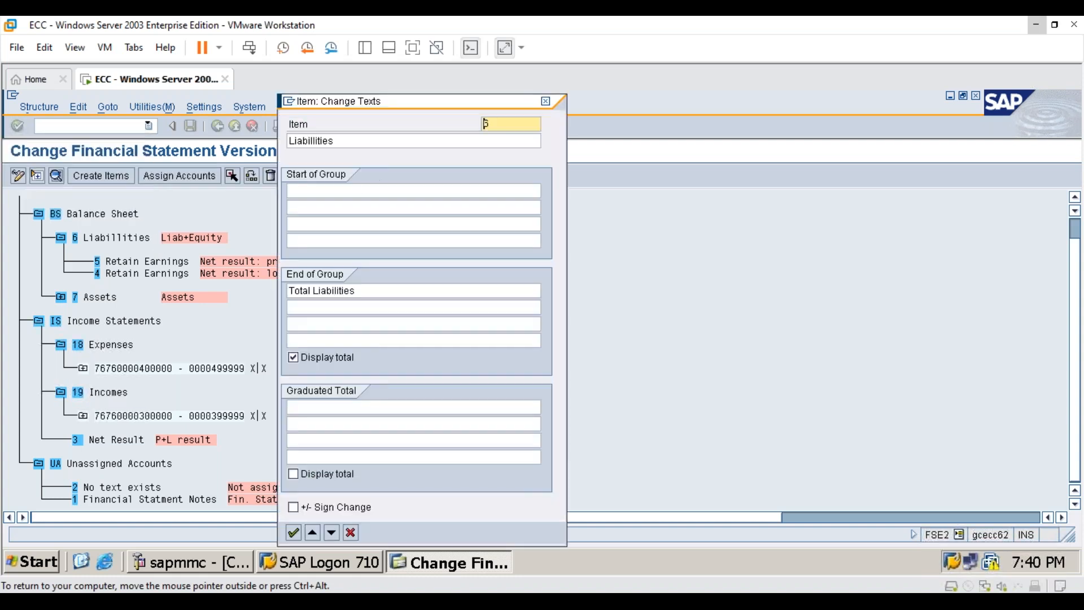
click(544, 105)
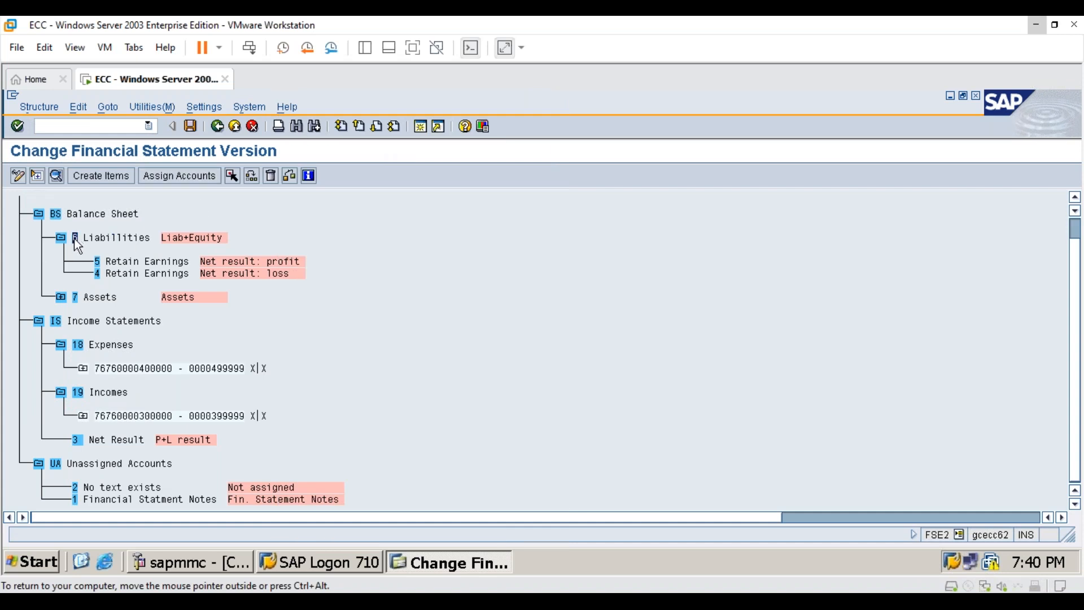
click(206, 177)
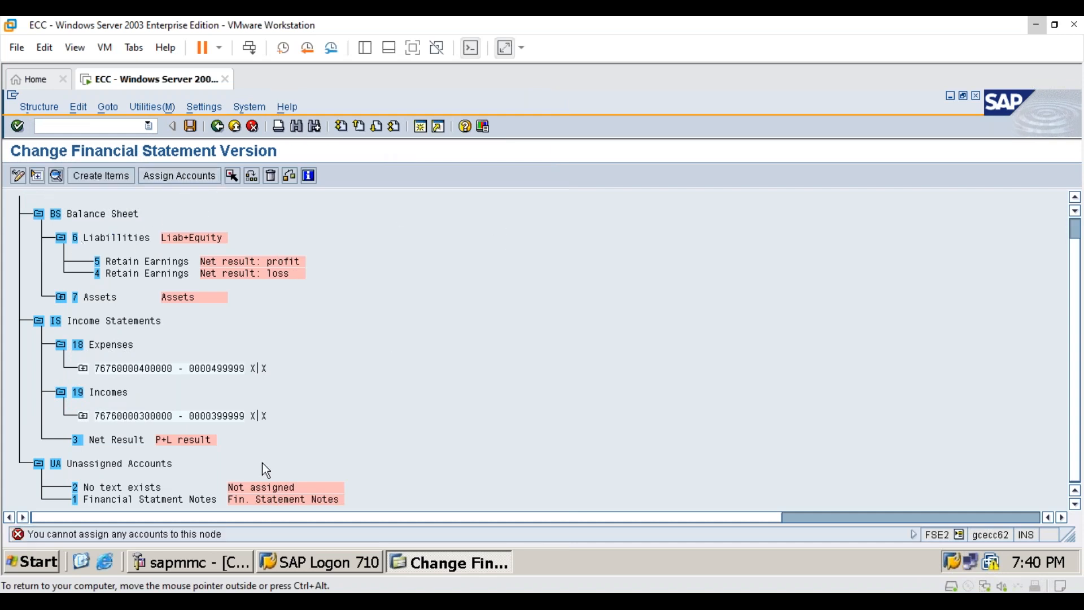
- Save the financial statement version in the 7676sh config customizing request and return to the SAP Easy Access screen
click(190, 126)
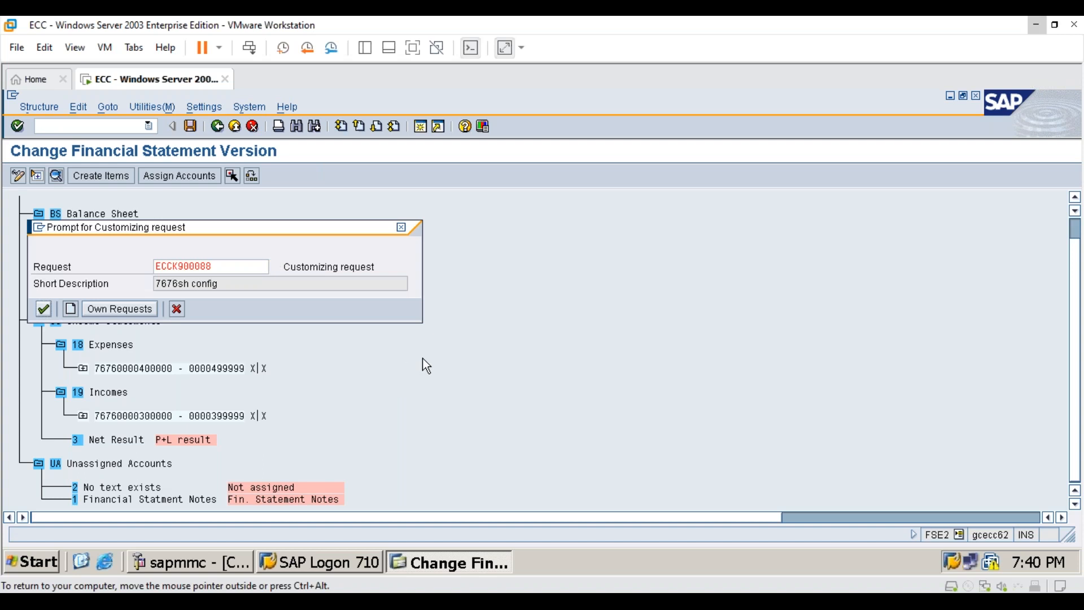
key(Return)
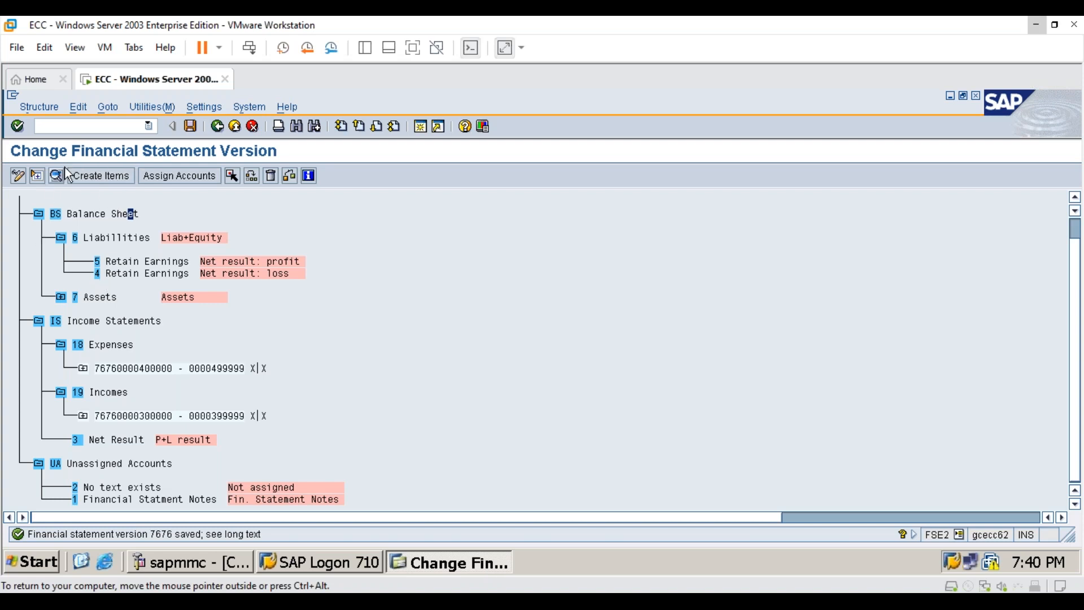
click(133, 121)
text(/n)
key(Return)
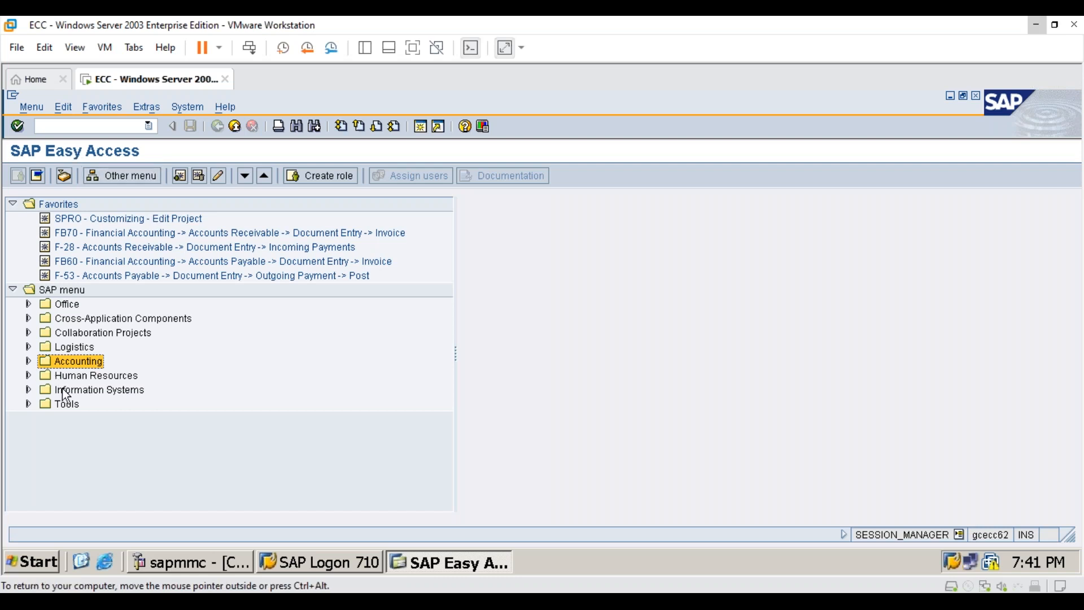
- Locate the F.01 Balance Sheet report in the SAP menu under Information Systems, Accounting, Financial Accounting, General Ledger
click(28, 390)
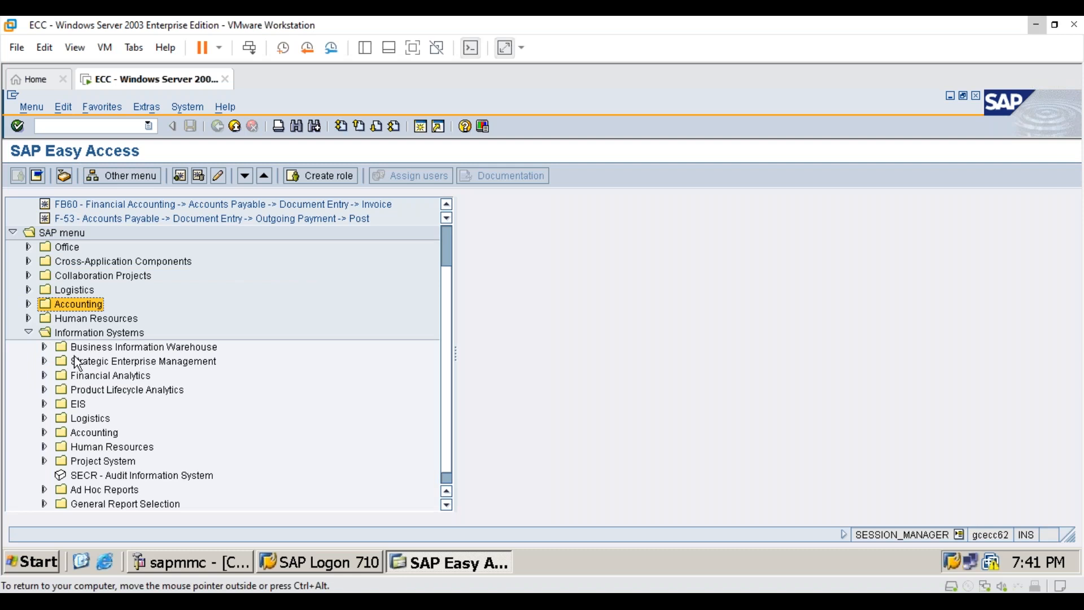
click(45, 433)
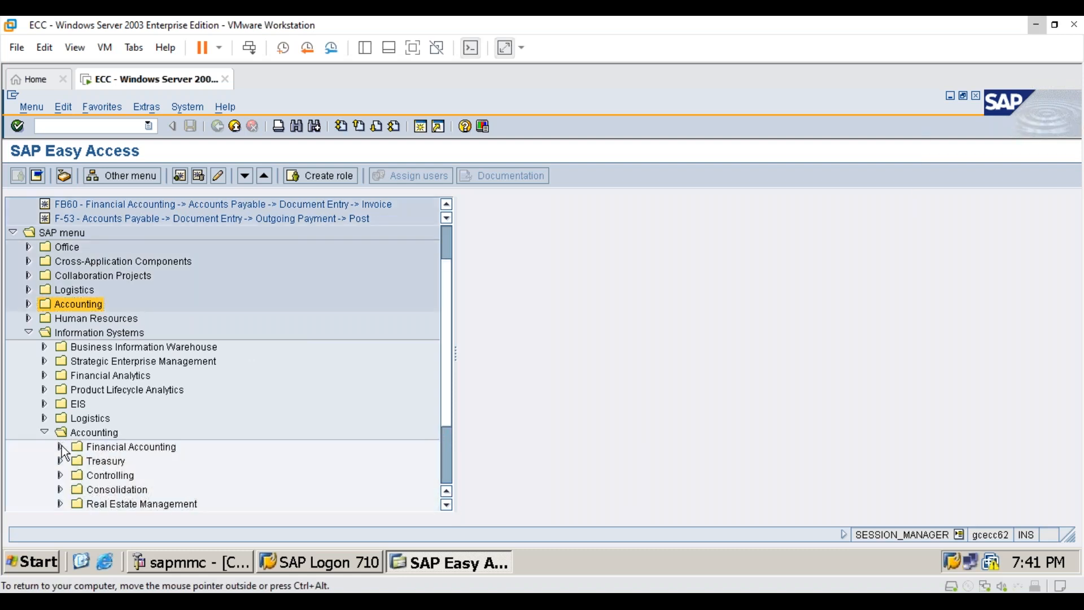
click(60, 446)
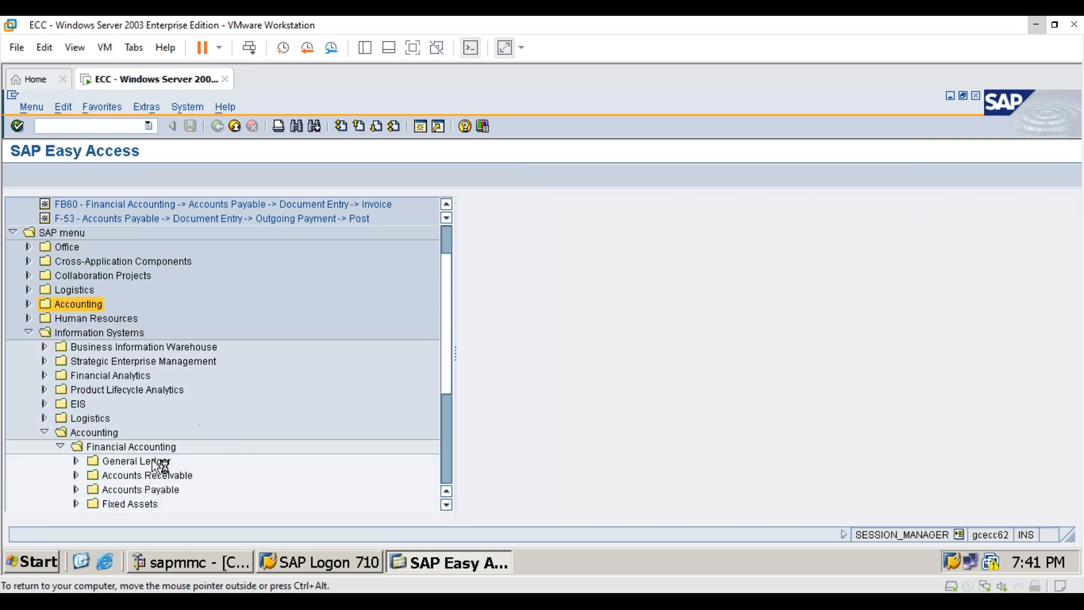
click(76, 461)
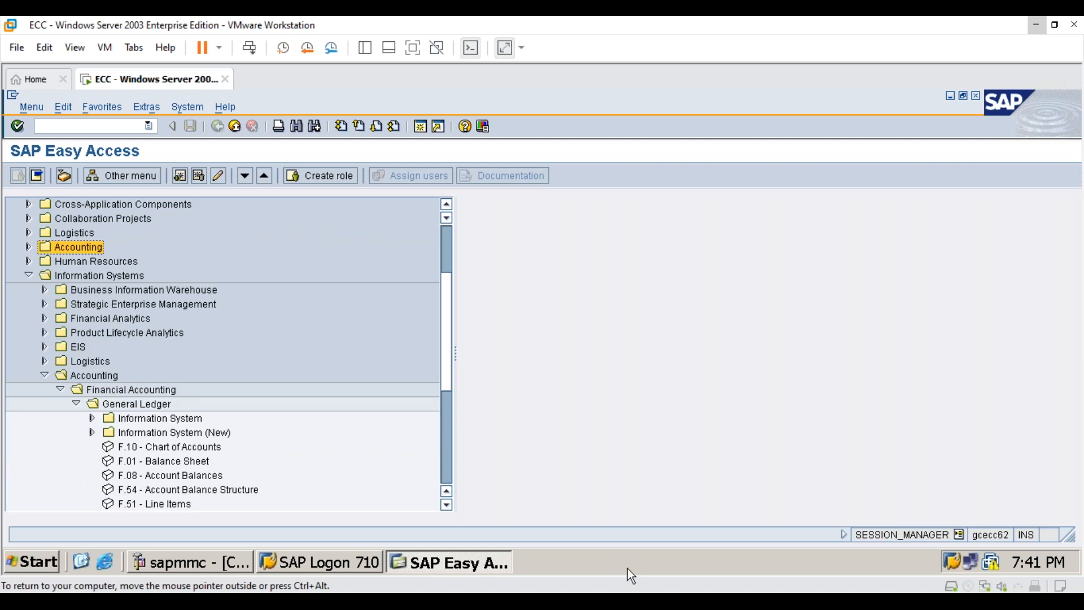
scroll(186, 434, down, 1)
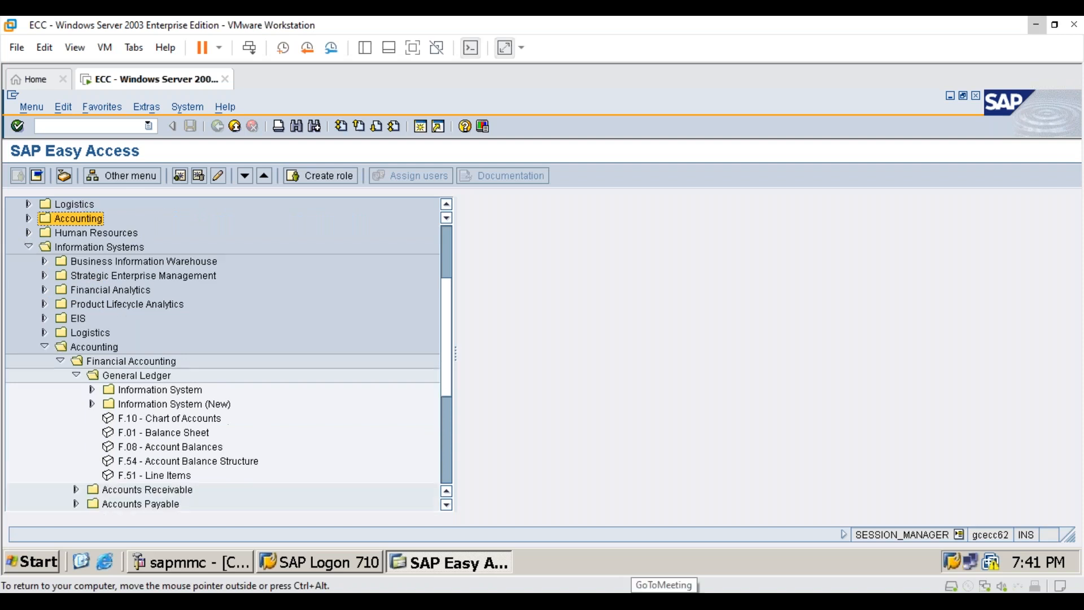
click(136, 432)
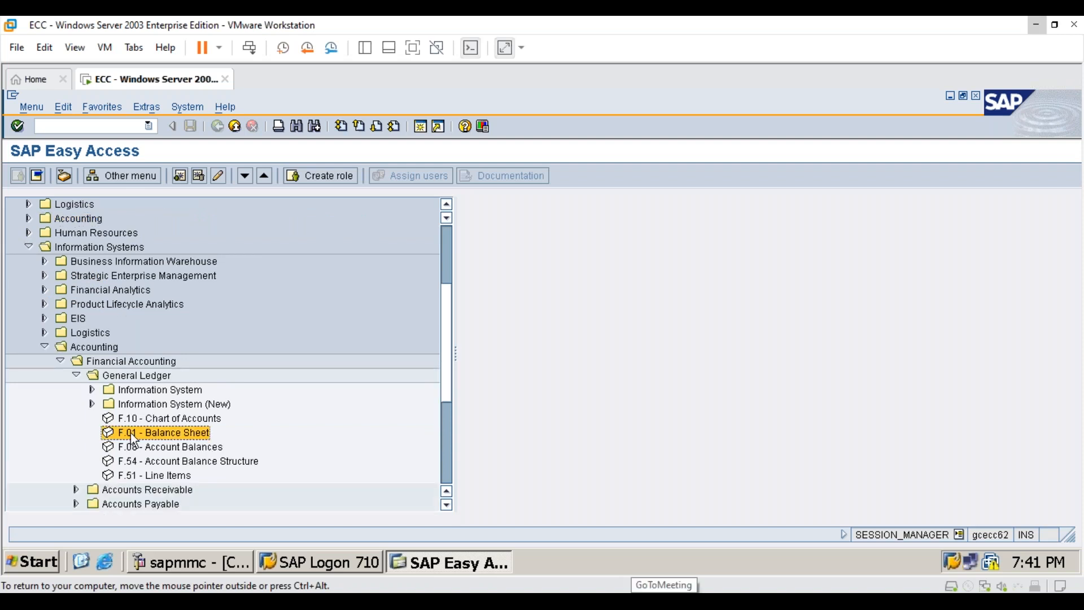
- Start transaction F.01 to open the financial statements report selection
click(79, 126)
text(f.01)
key(Return)
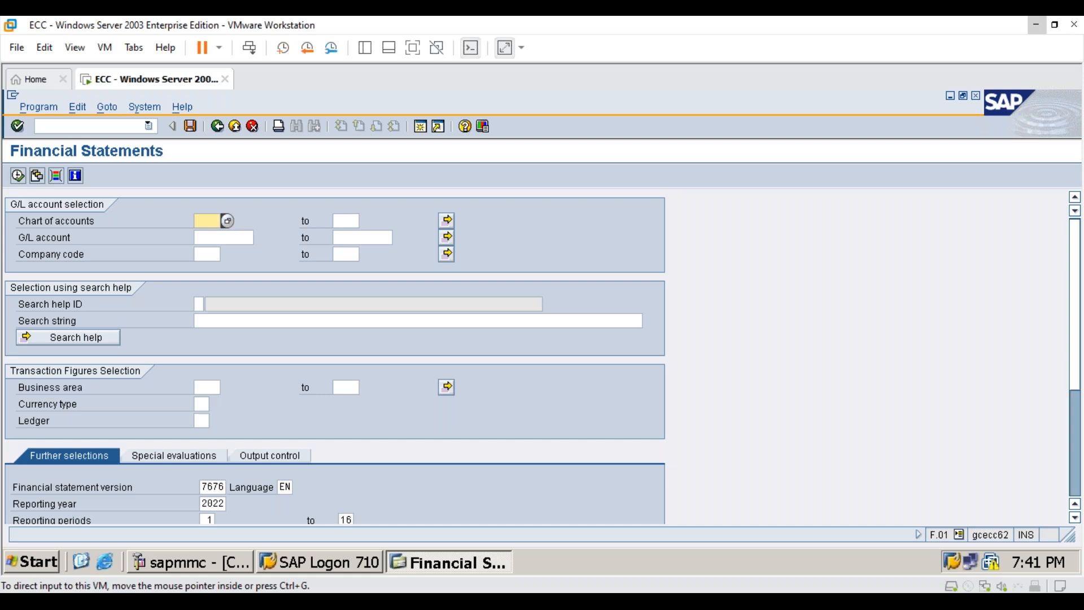
- Execute the financial statements report for chart of accounts 7676, company code 7676 and business area 7676
text(7676)
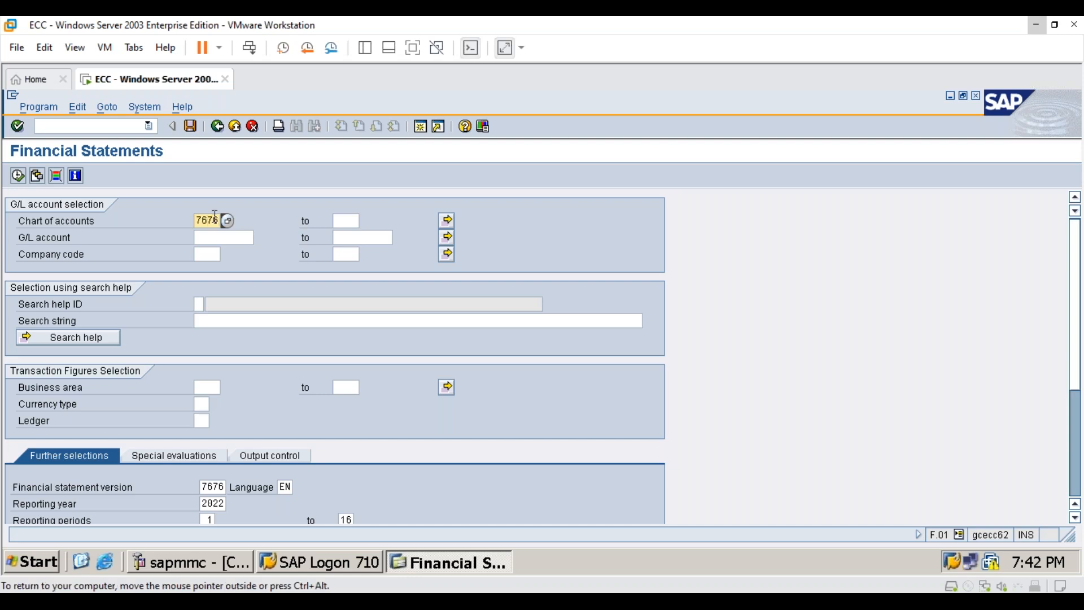
click(217, 253)
text(7676)
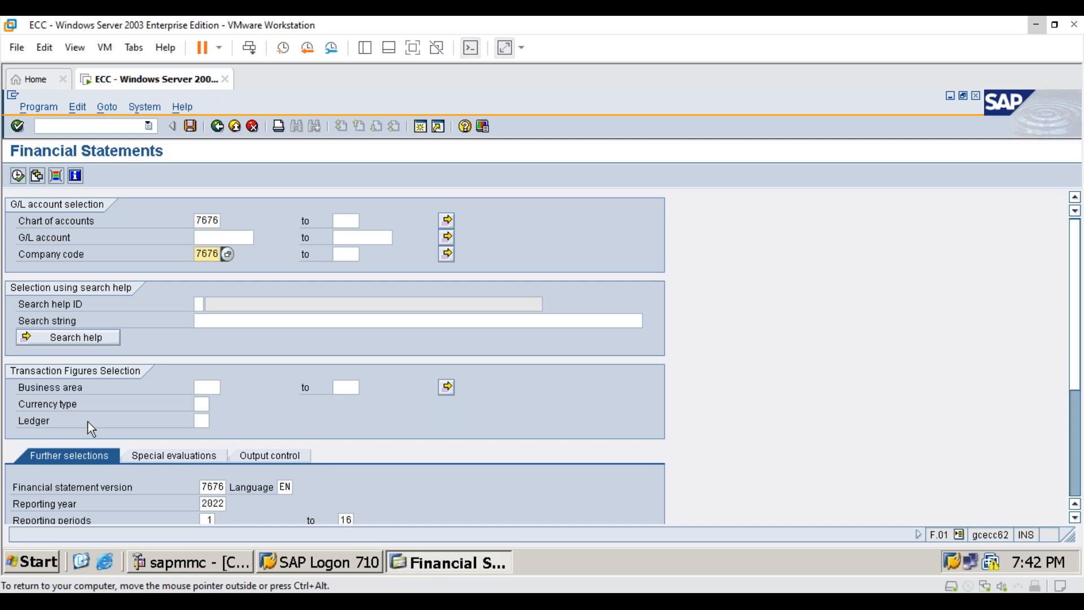
click(211, 389)
text(7)
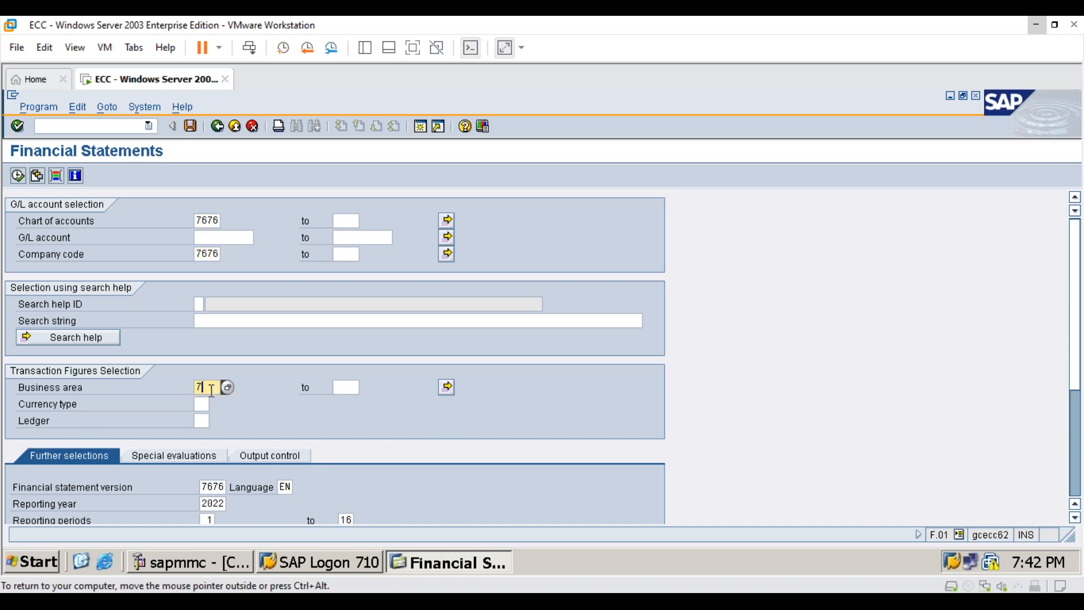
text(676)
click(17, 176)
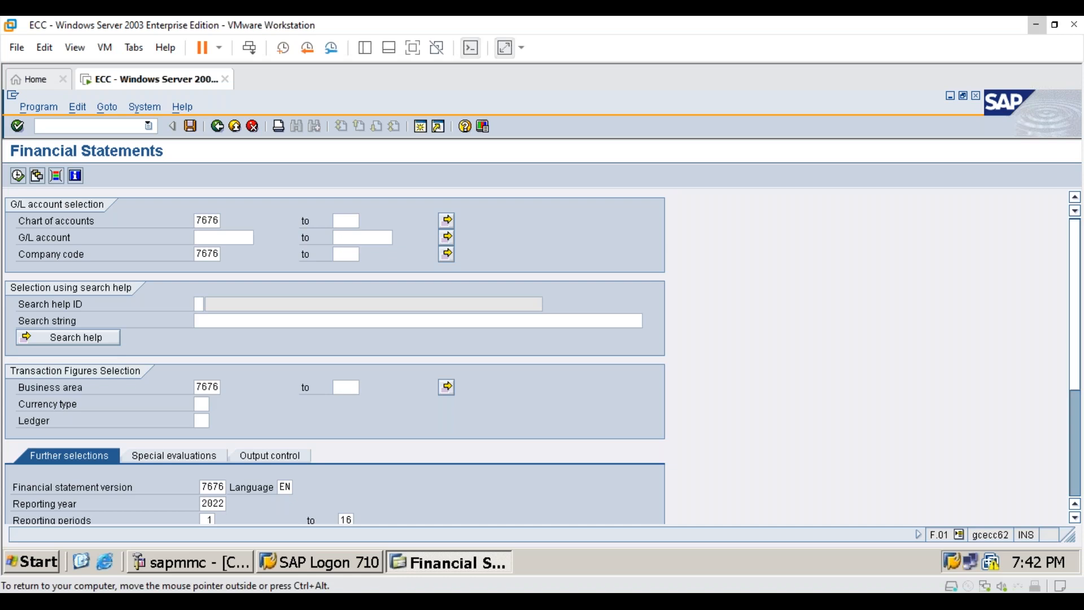
- Run the report with financial statement version 7676 for reporting year 2022 and review the listed balance sheet and income statement items
key(F8)
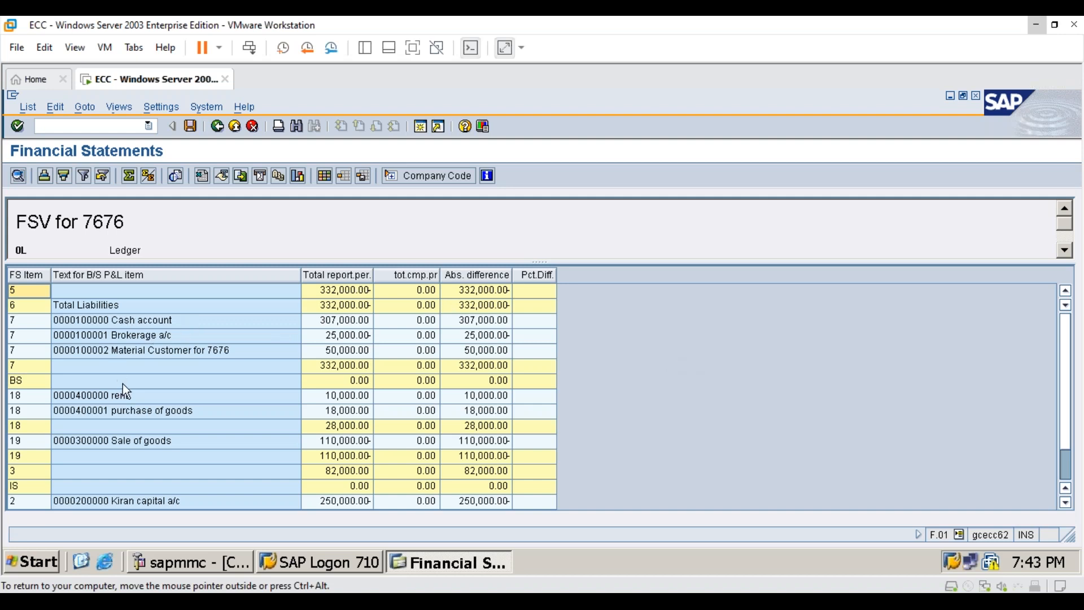
scroll(152, 421, down, 1)
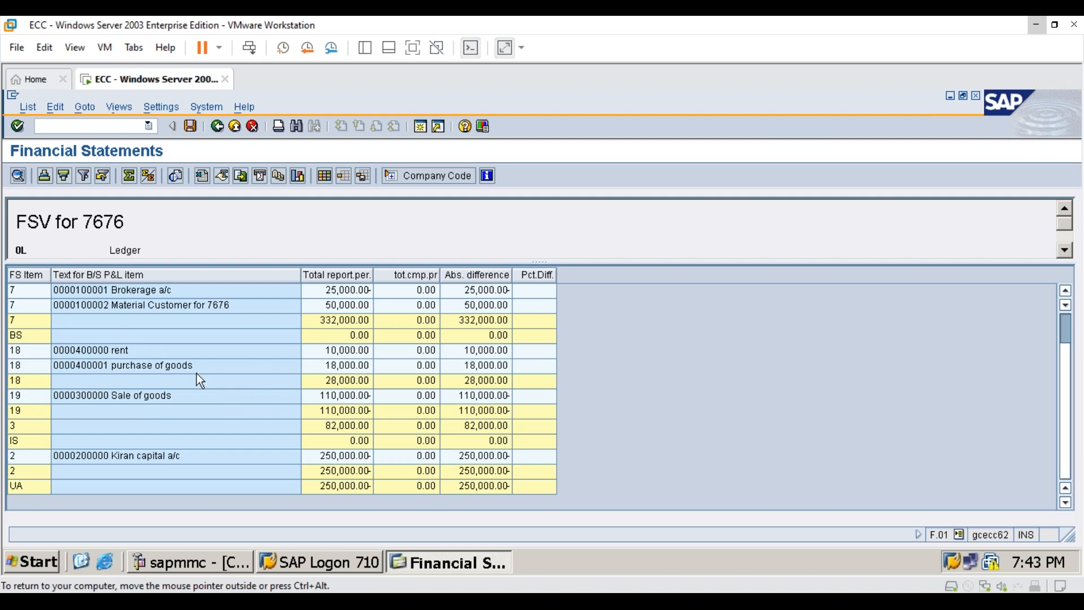
scroll(186, 376, up, 1)
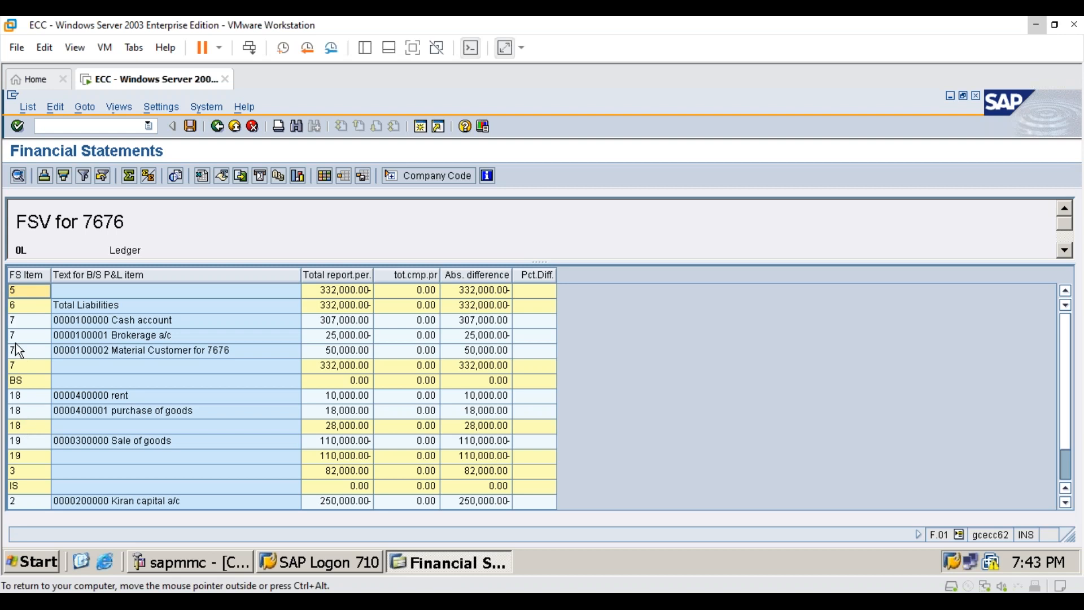
- View the details of the rent account line under financial statement item 18, closing them after review
click(18, 382)
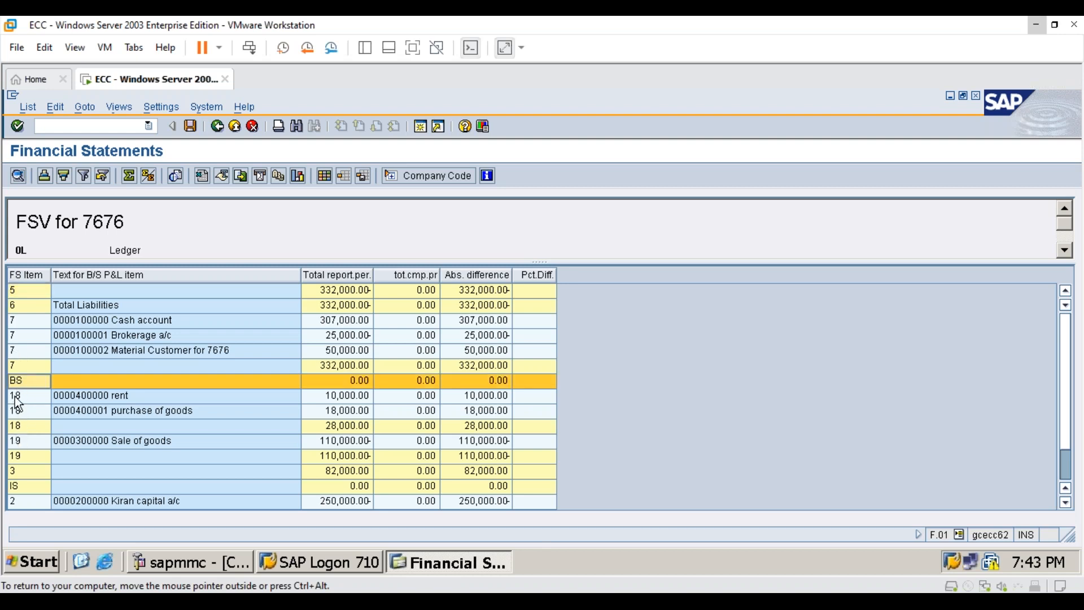
click(32, 397)
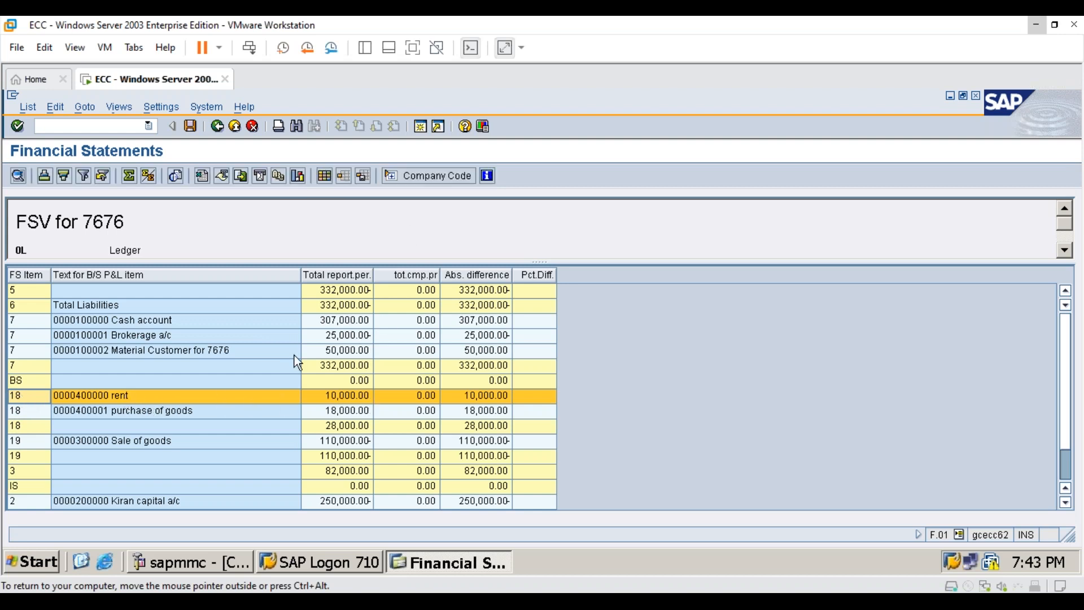
double_click(117, 397)
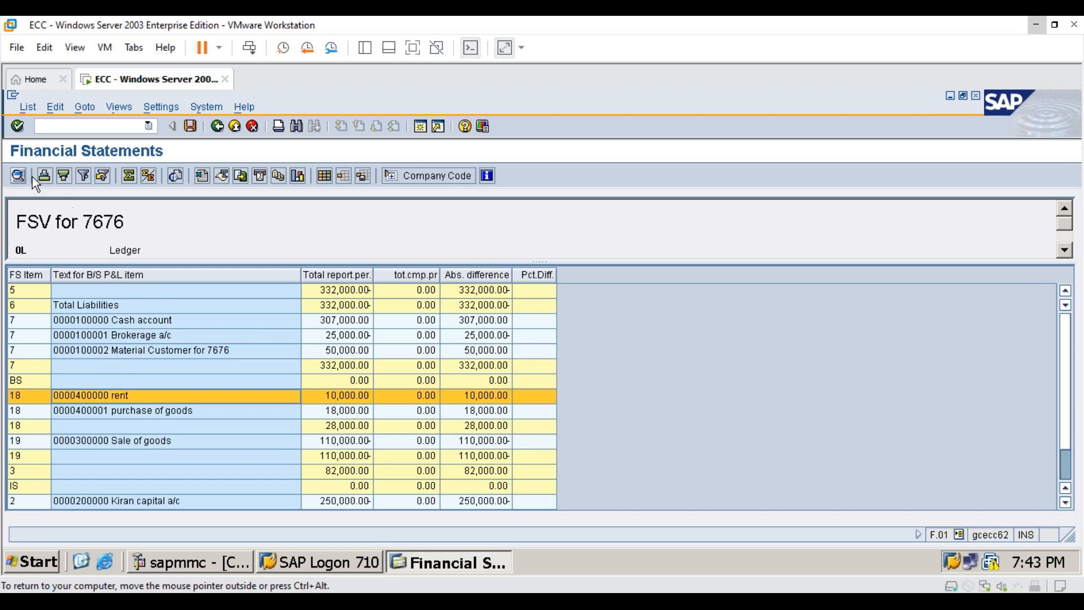
click(17, 177)
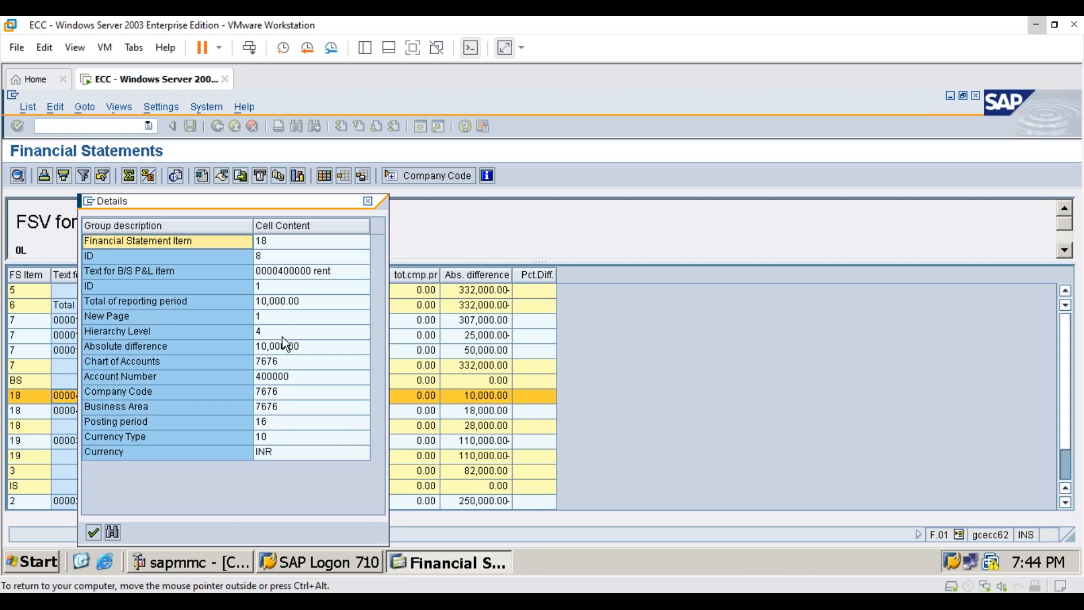
click(370, 202)
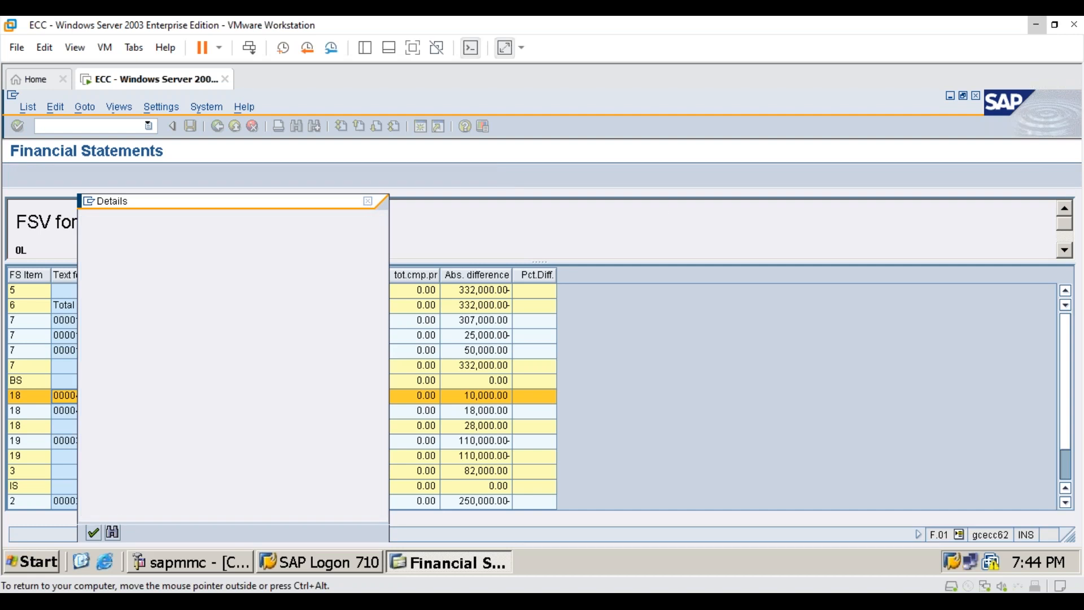